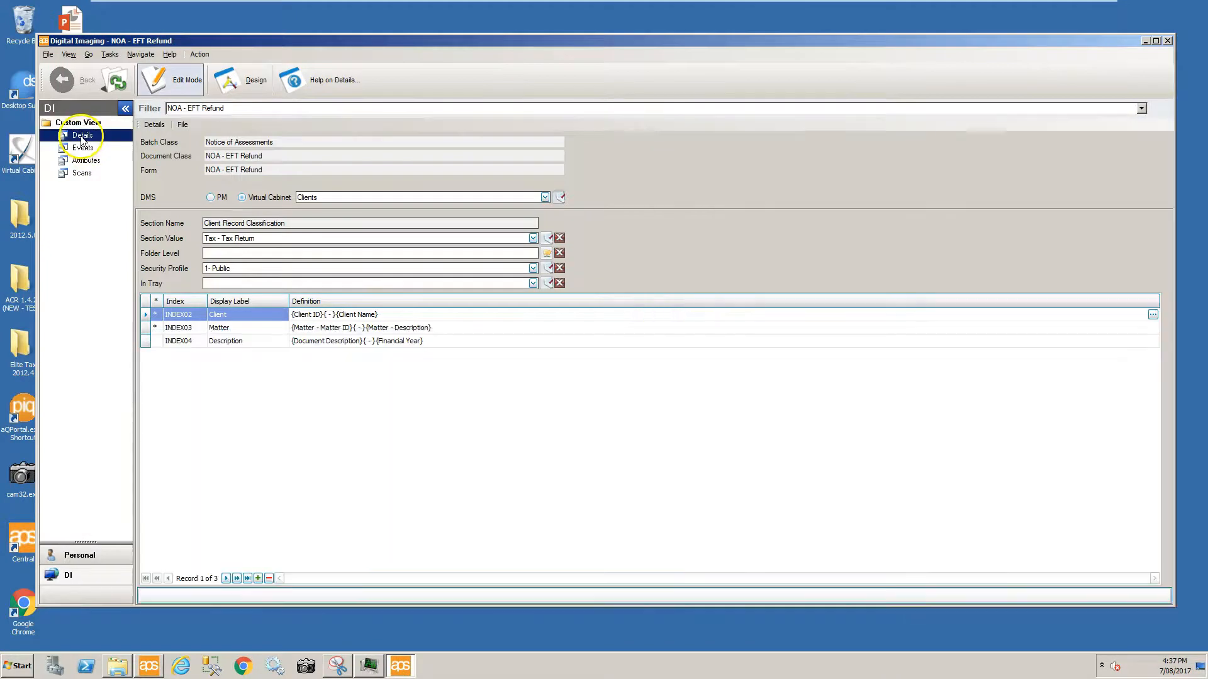
- Add a new index row to the NOA - EFT Refund details and assign it INDEX34 (YEAR)
{"action": "left_click", "coordinate": [214, 110]}
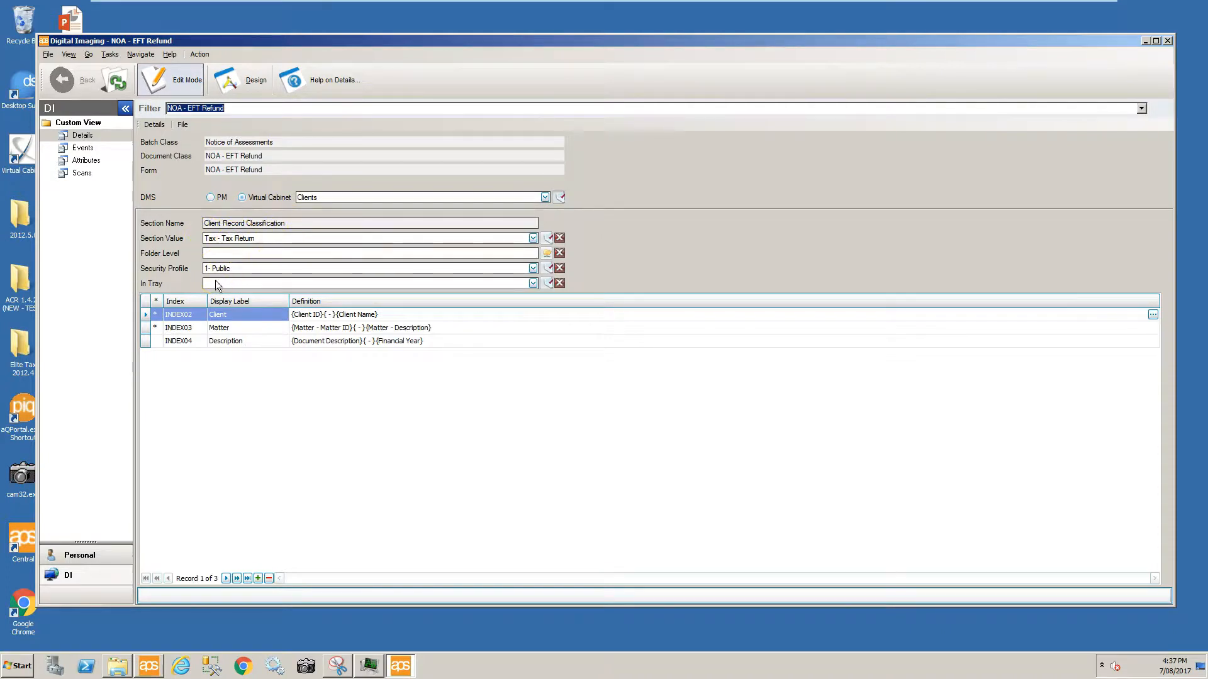
{"action": "left_click", "coordinate": [225, 253]}
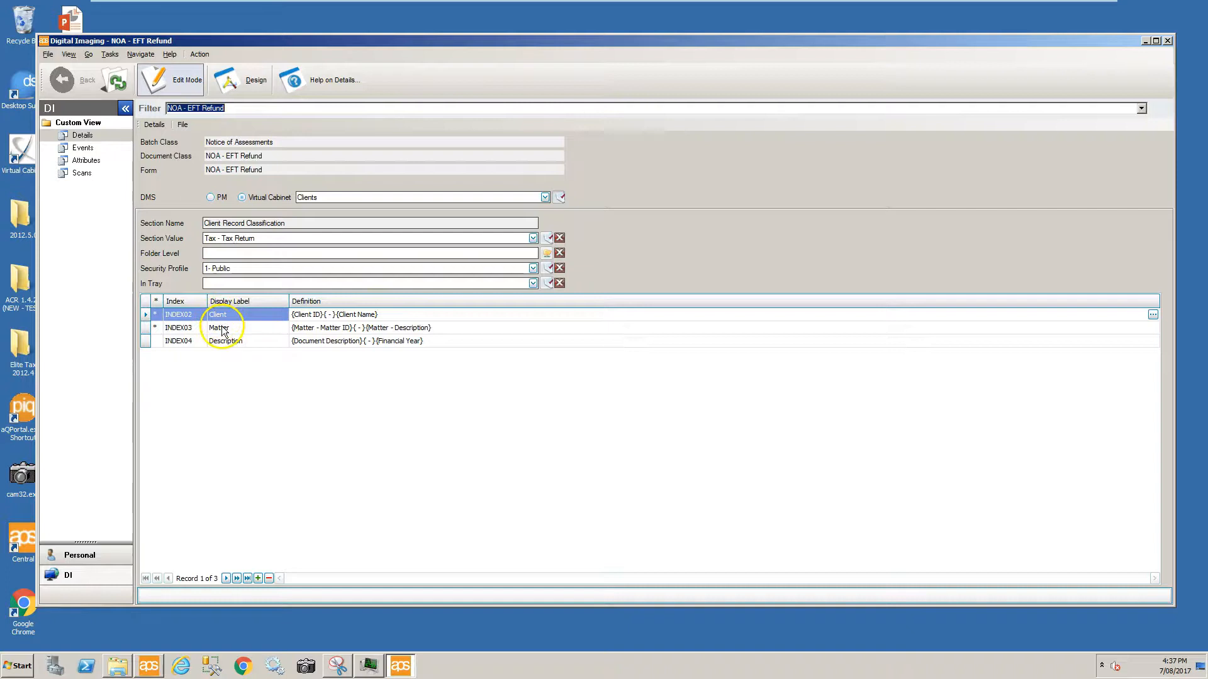
{"action": "left_click", "coordinate": [258, 579]}
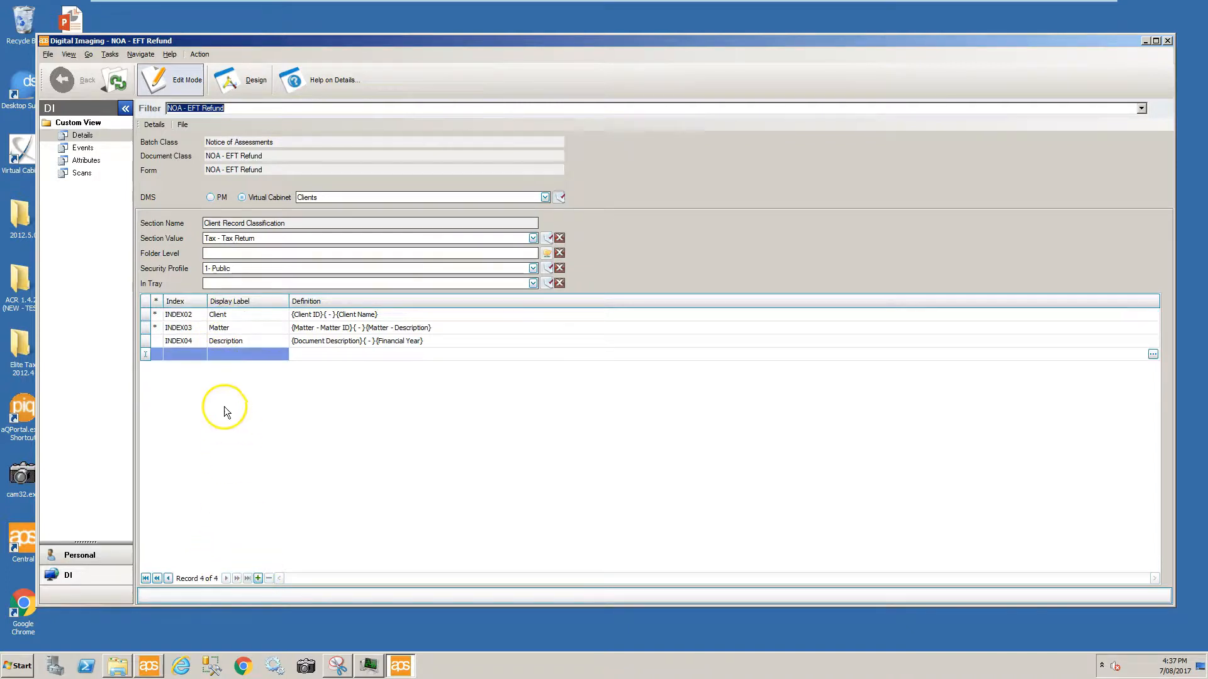
{"action": "left_click", "coordinate": [200, 355]}
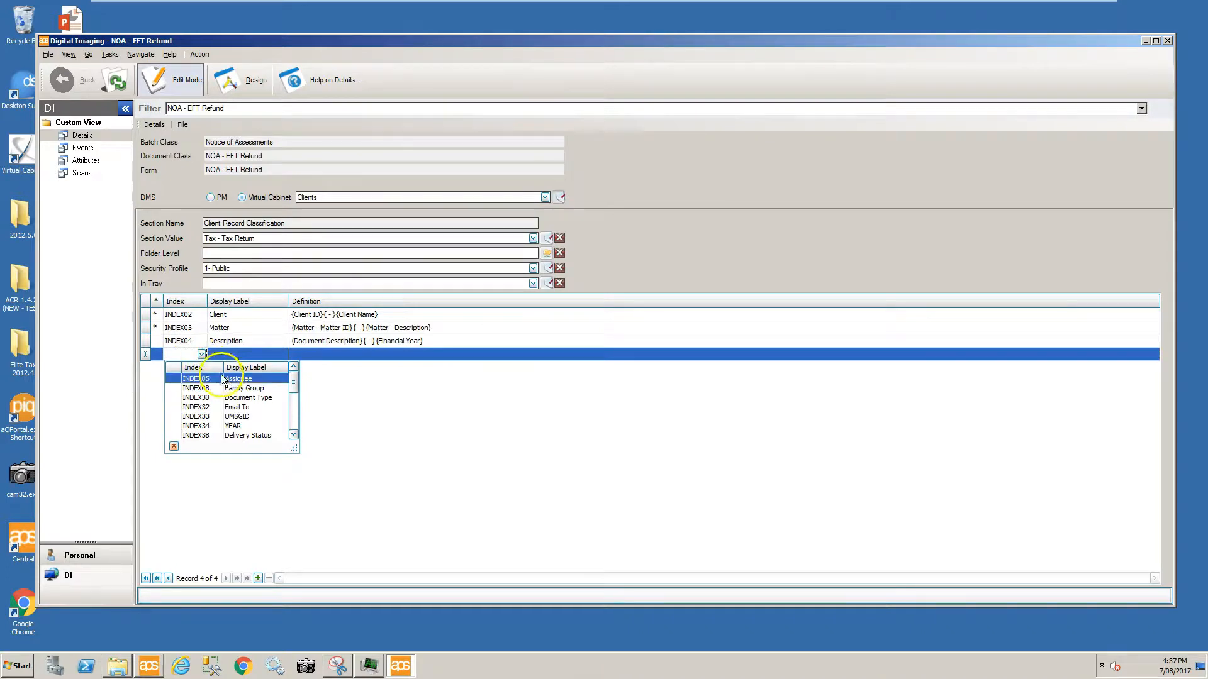
{"action": "left_click", "coordinate": [231, 428]}
- Define the YEAR index with the Financial Year document index field
{"action": "left_click", "coordinate": [317, 355]}
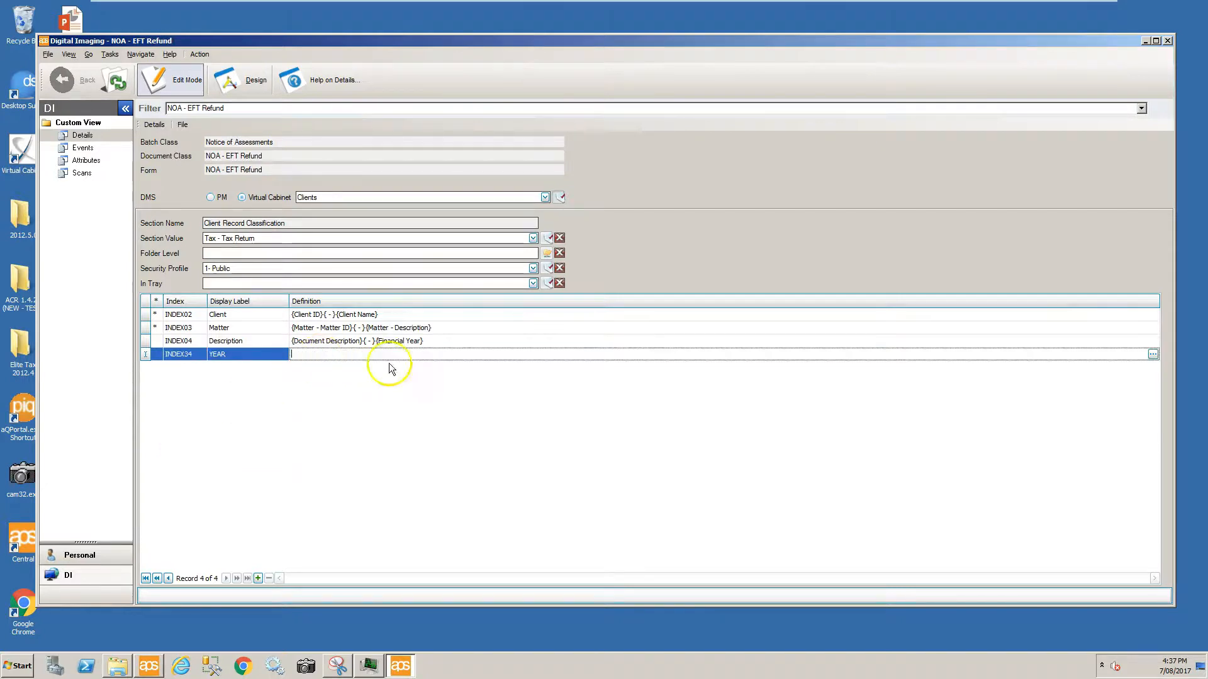
{"action": "left_click", "coordinate": [1153, 354]}
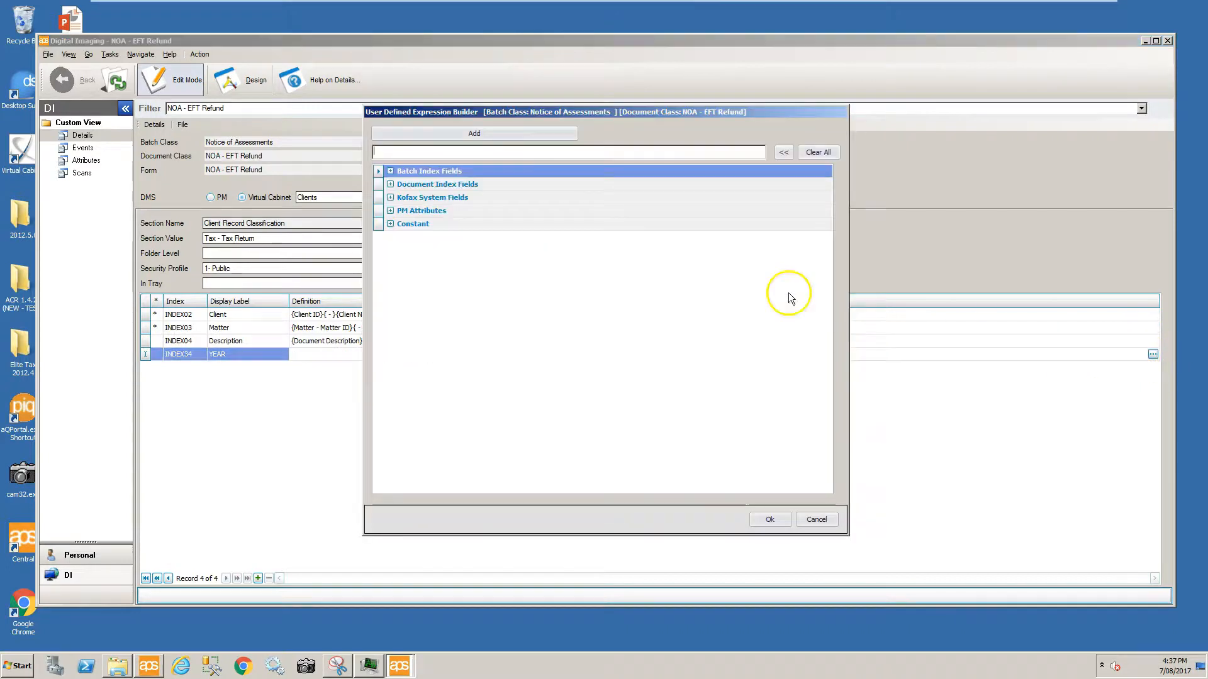
{"action": "left_click", "coordinate": [390, 184]}
{"action": "double_click", "coordinate": [394, 328]}
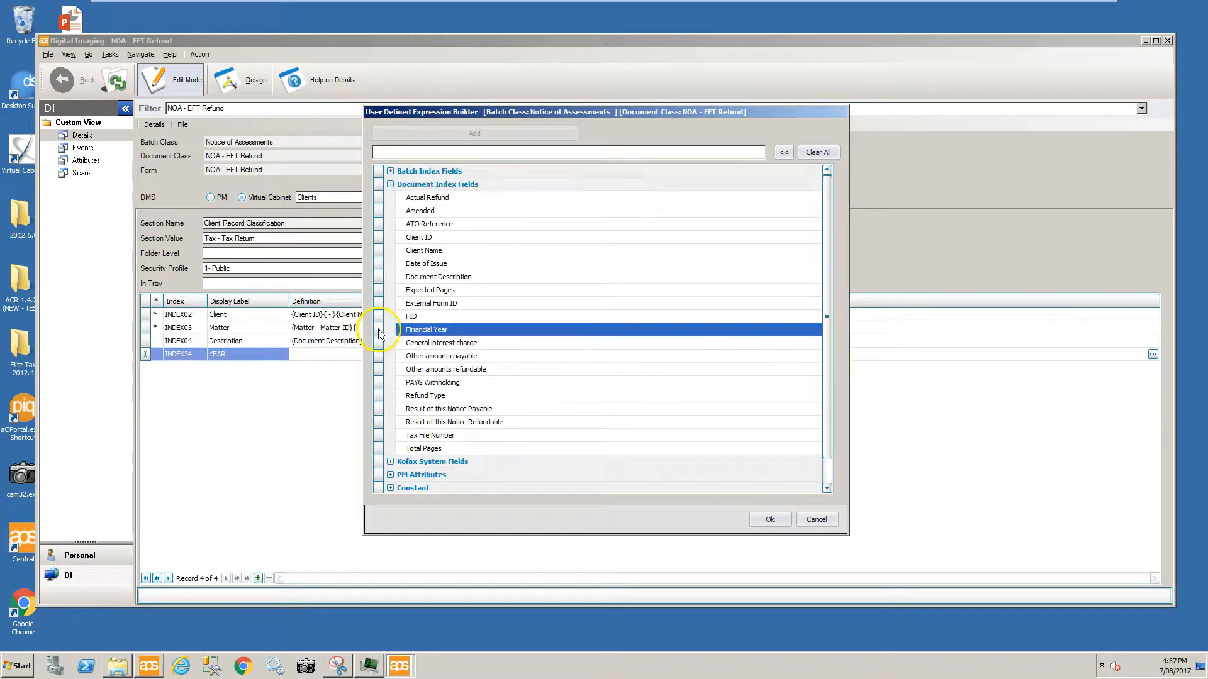
{"action": "left_click", "coordinate": [769, 520]}
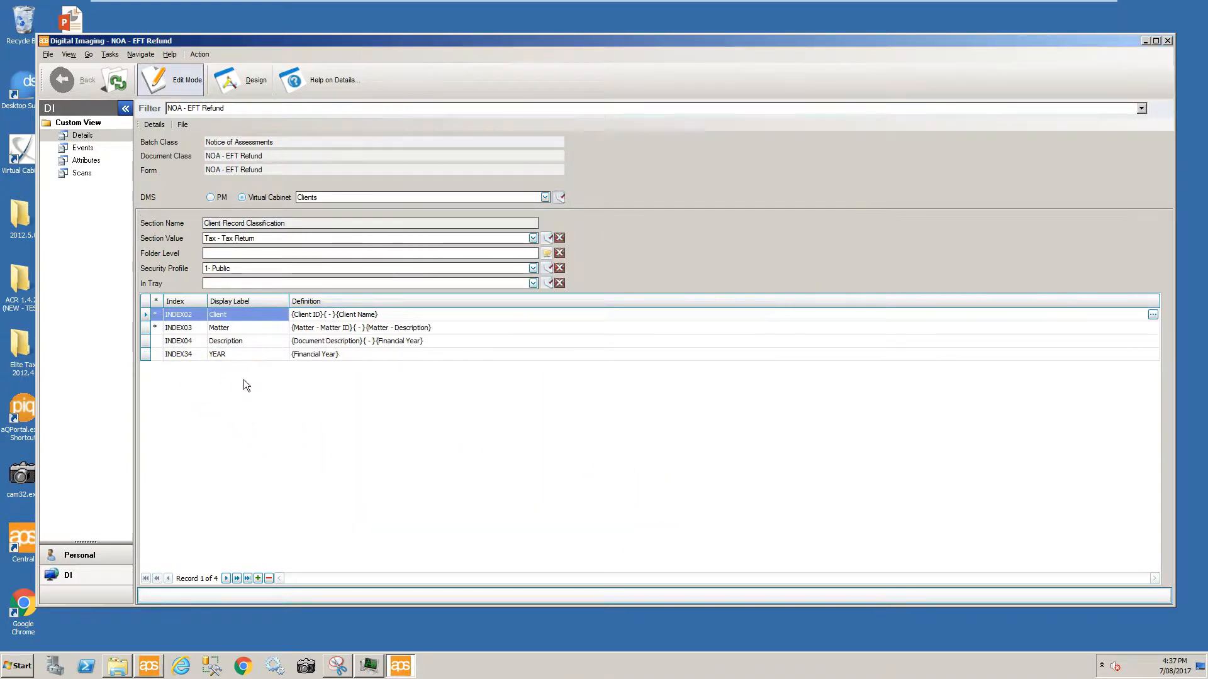
- Add the Letter Auto File and Letter Generation Defaults events to the NOA - EFT Refund events
{"action": "left_click", "coordinate": [82, 150]}
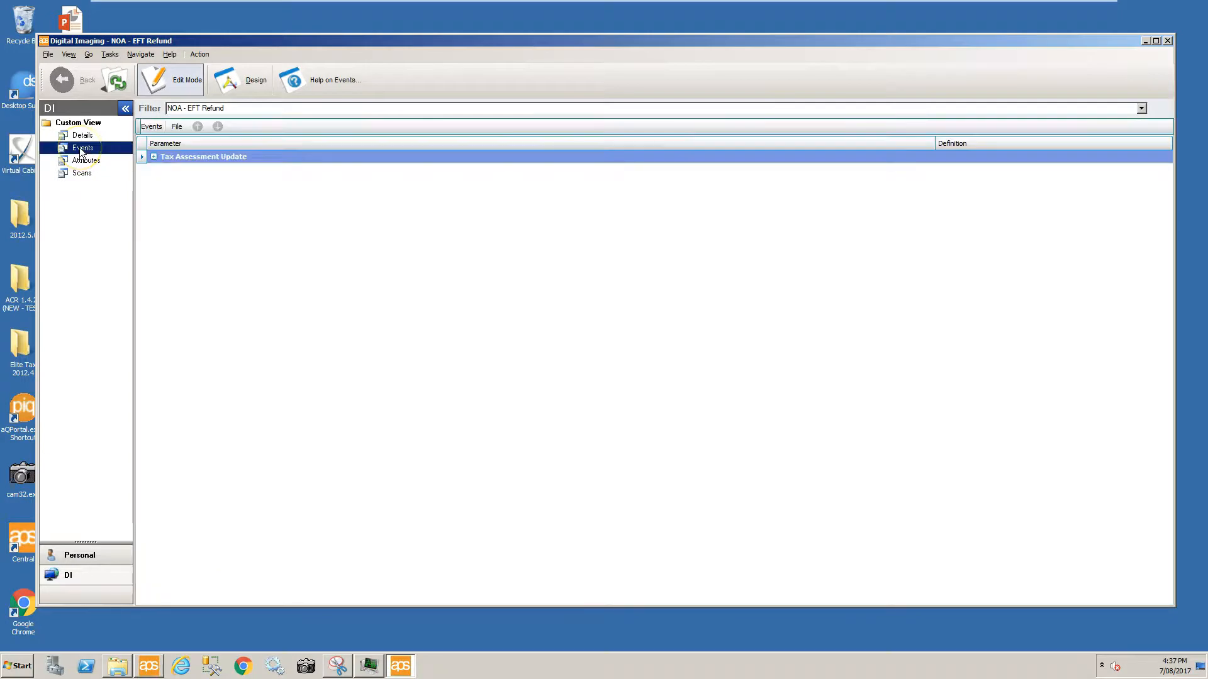
{"action": "left_click", "coordinate": [154, 156]}
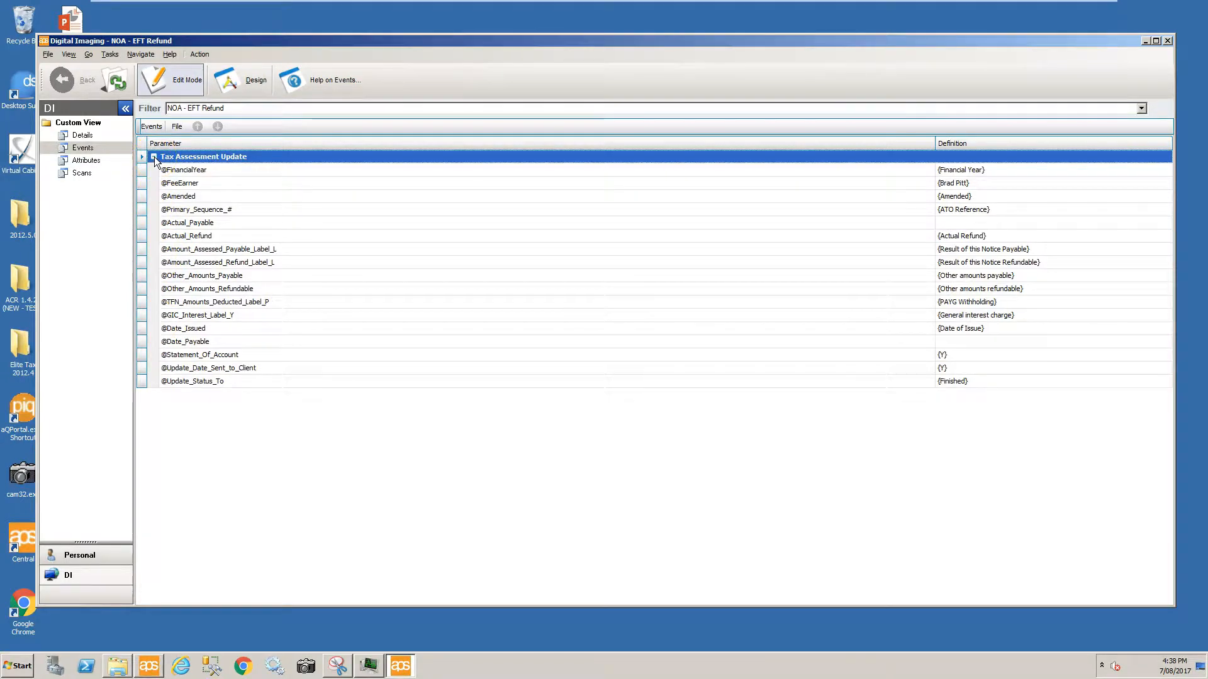
{"action": "left_click", "coordinate": [153, 157]}
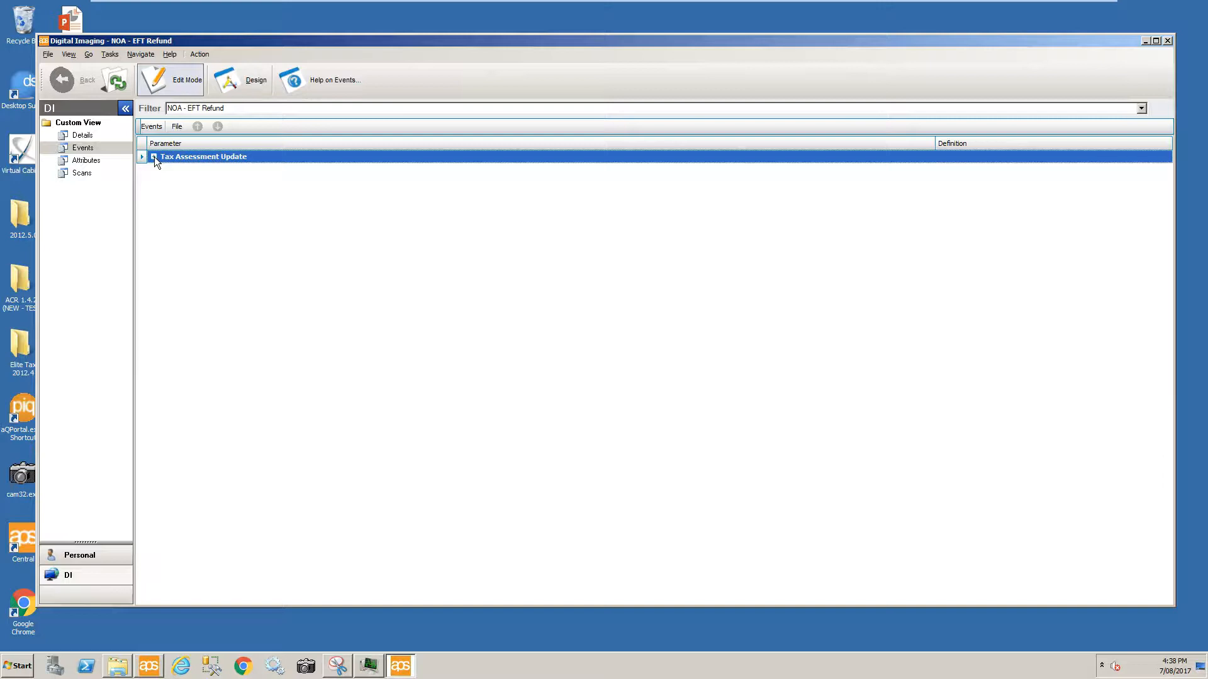
{"action": "left_click", "coordinate": [178, 127]}
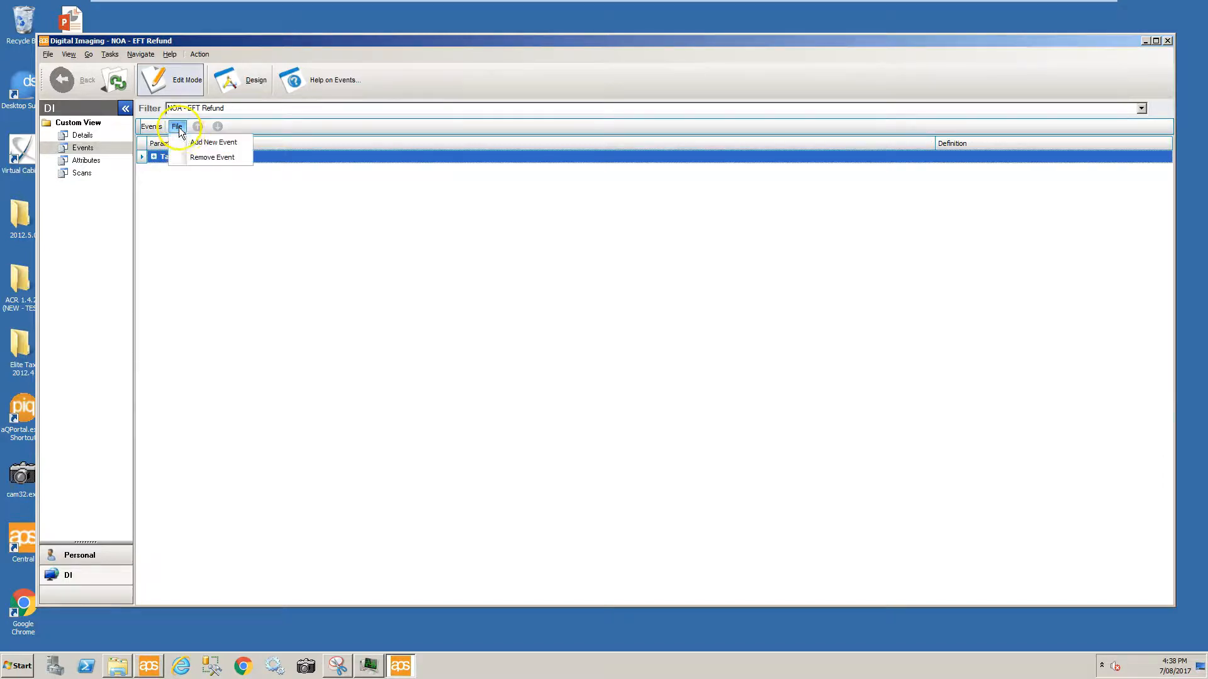
{"action": "left_click", "coordinate": [197, 143]}
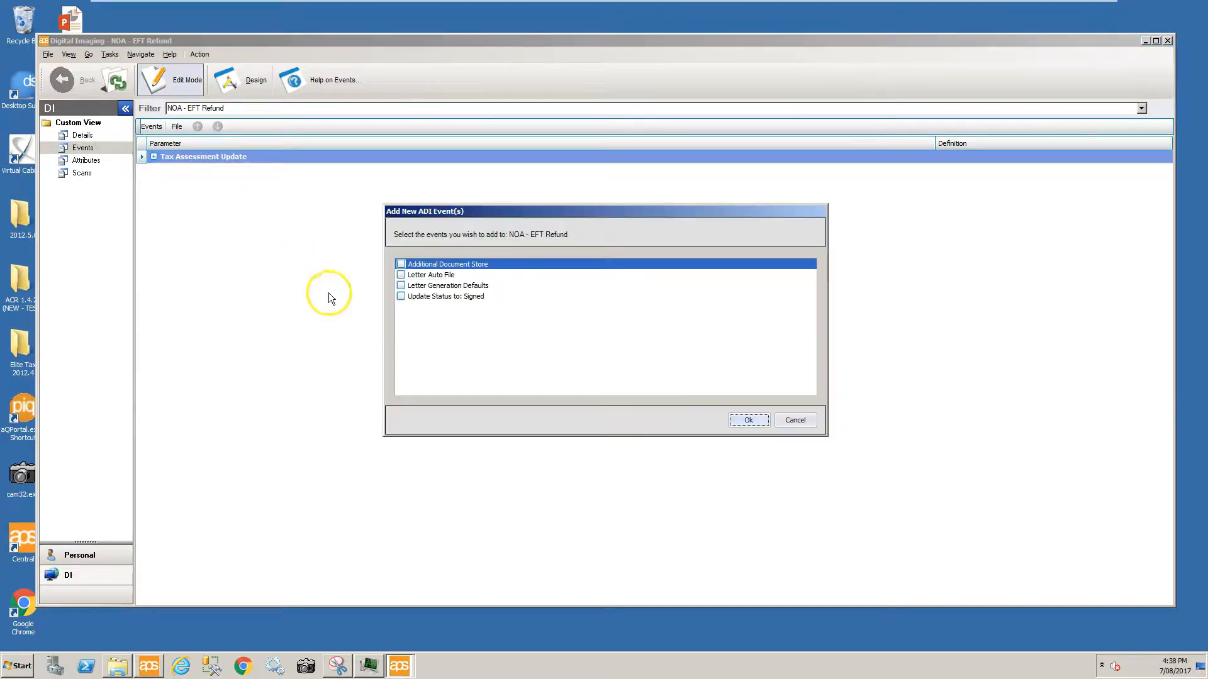
{"action": "left_click", "coordinate": [404, 277]}
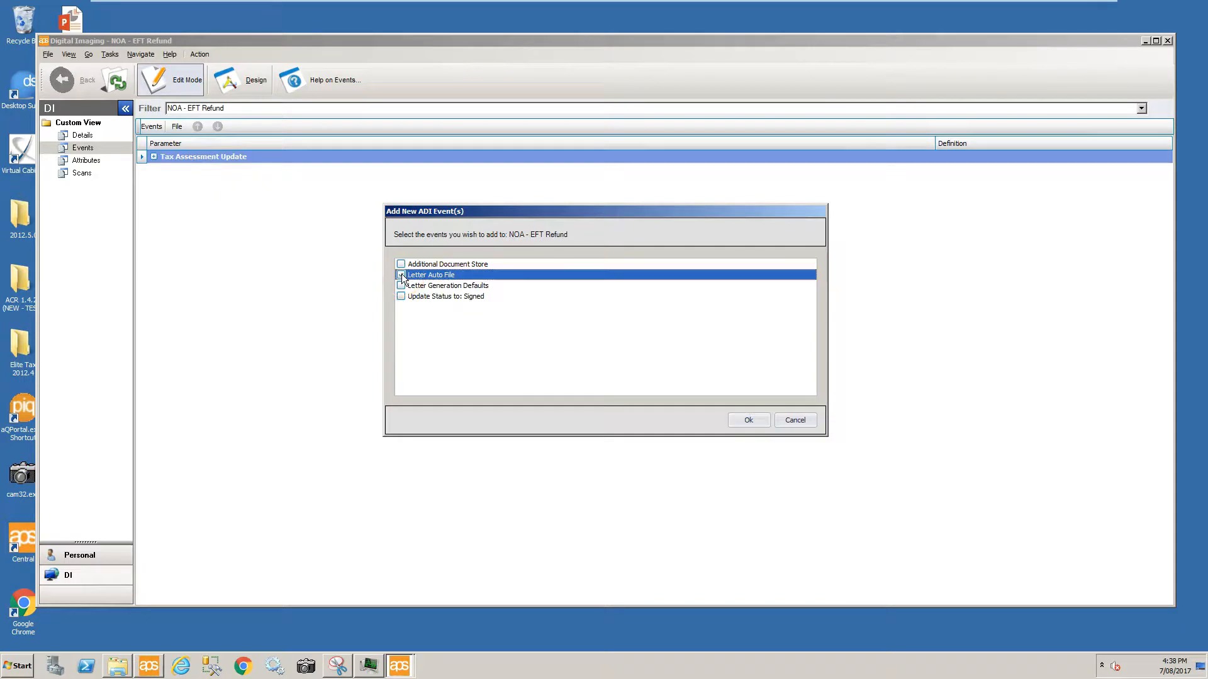
{"action": "left_click", "coordinate": [401, 286]}
{"action": "left_click", "coordinate": [745, 420]}
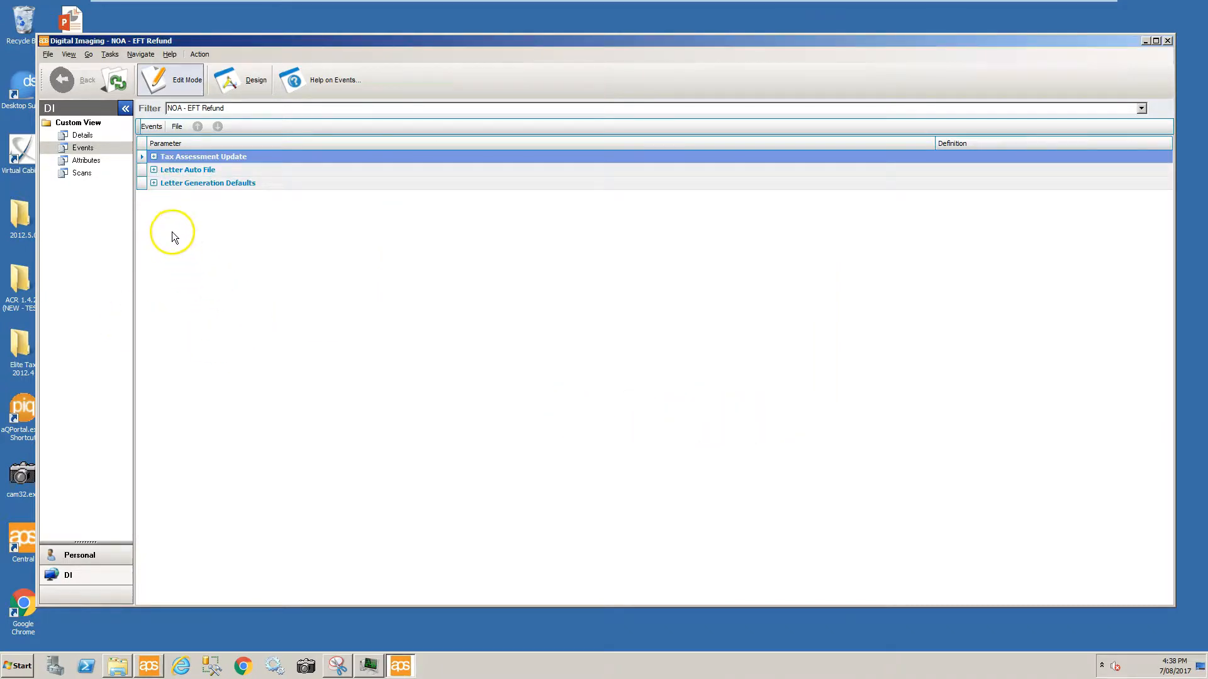
{"action": "left_click", "coordinate": [153, 184]}
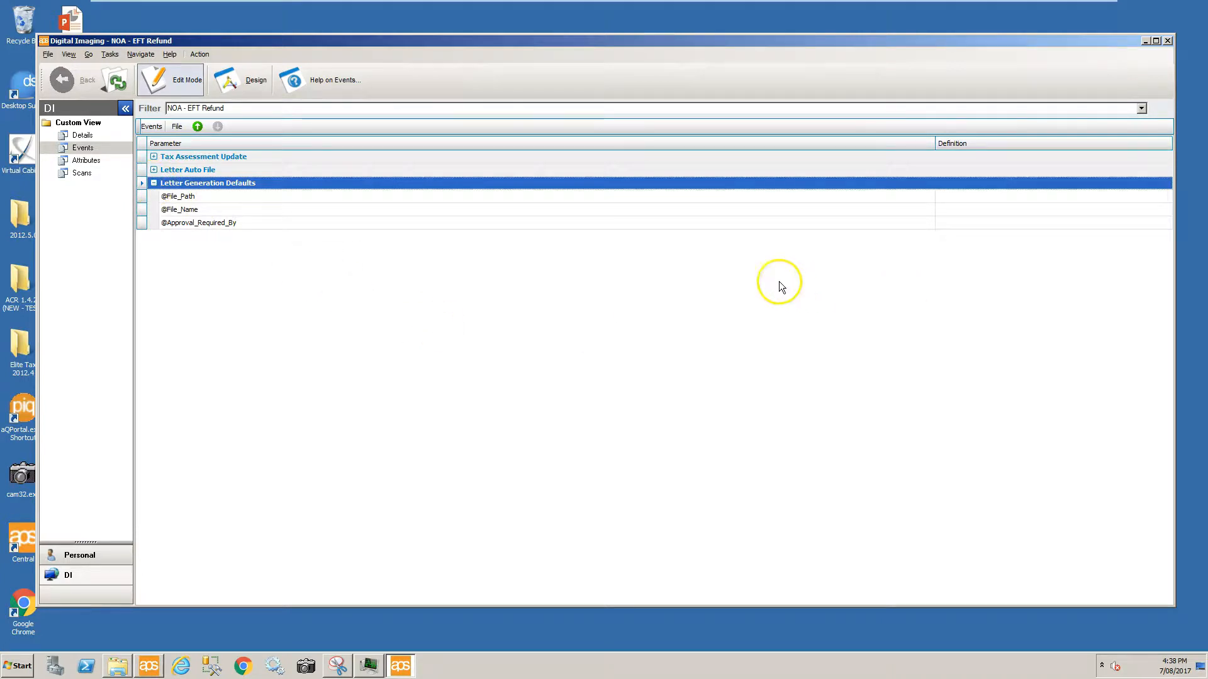
{"action": "left_click", "coordinate": [215, 198]}
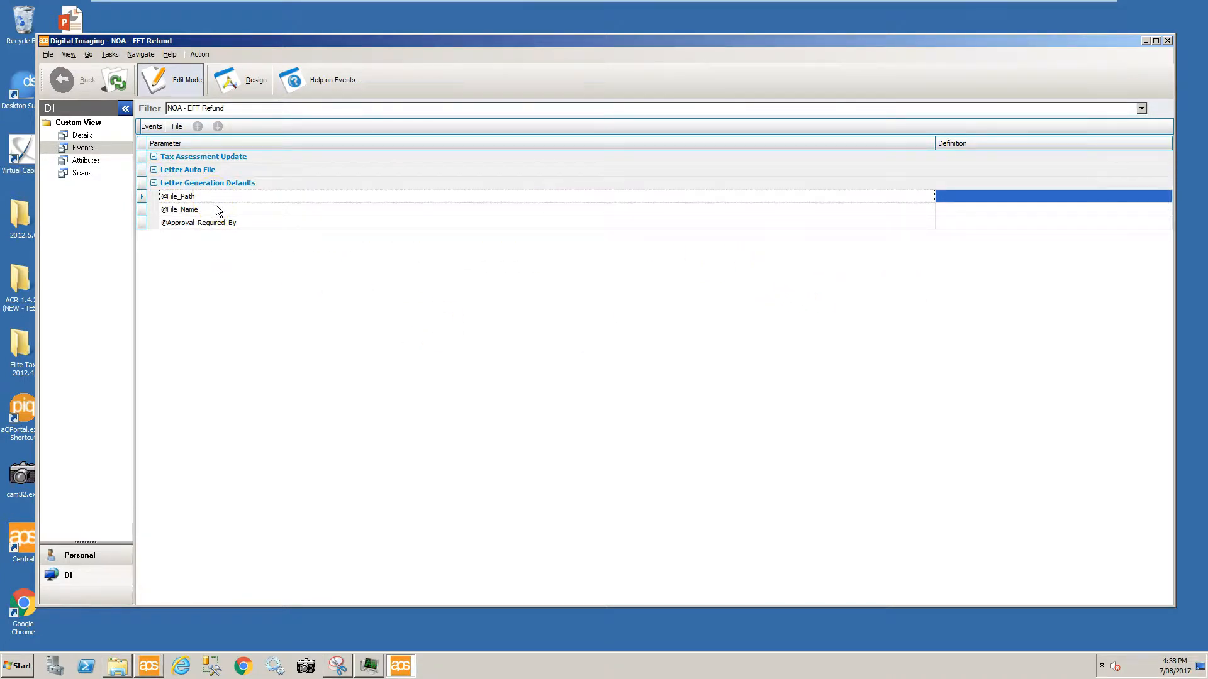
{"action": "left_click", "coordinate": [216, 206]}
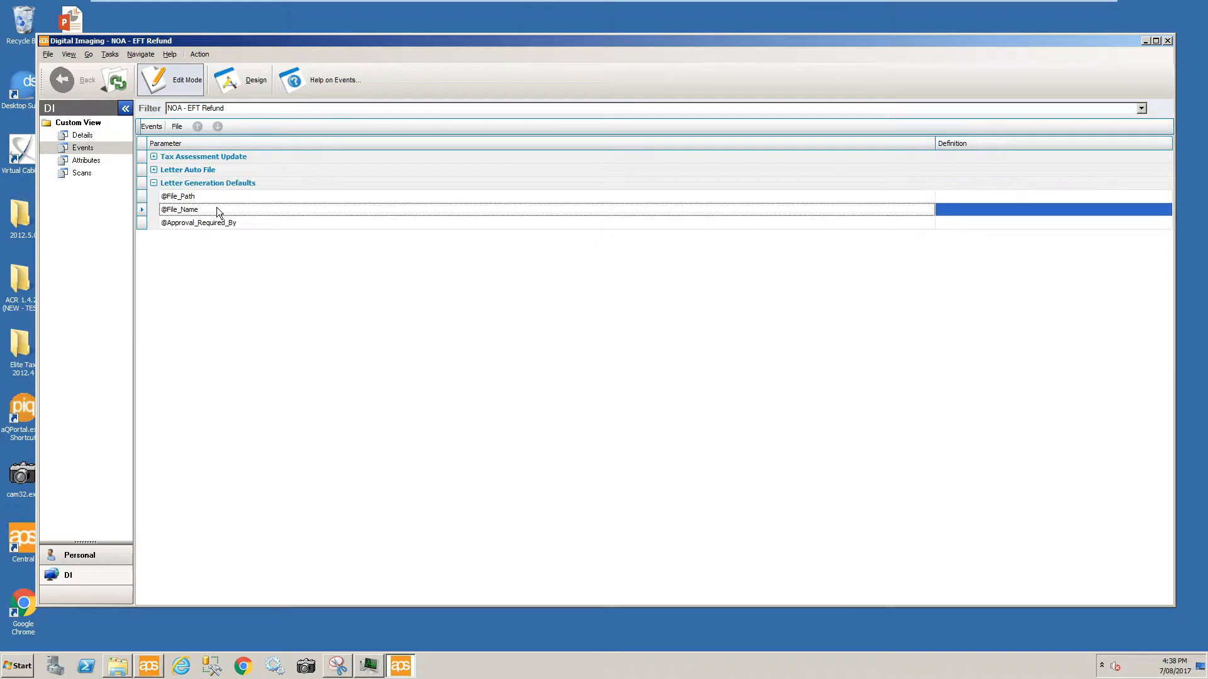
{"action": "left_click", "coordinate": [245, 225]}
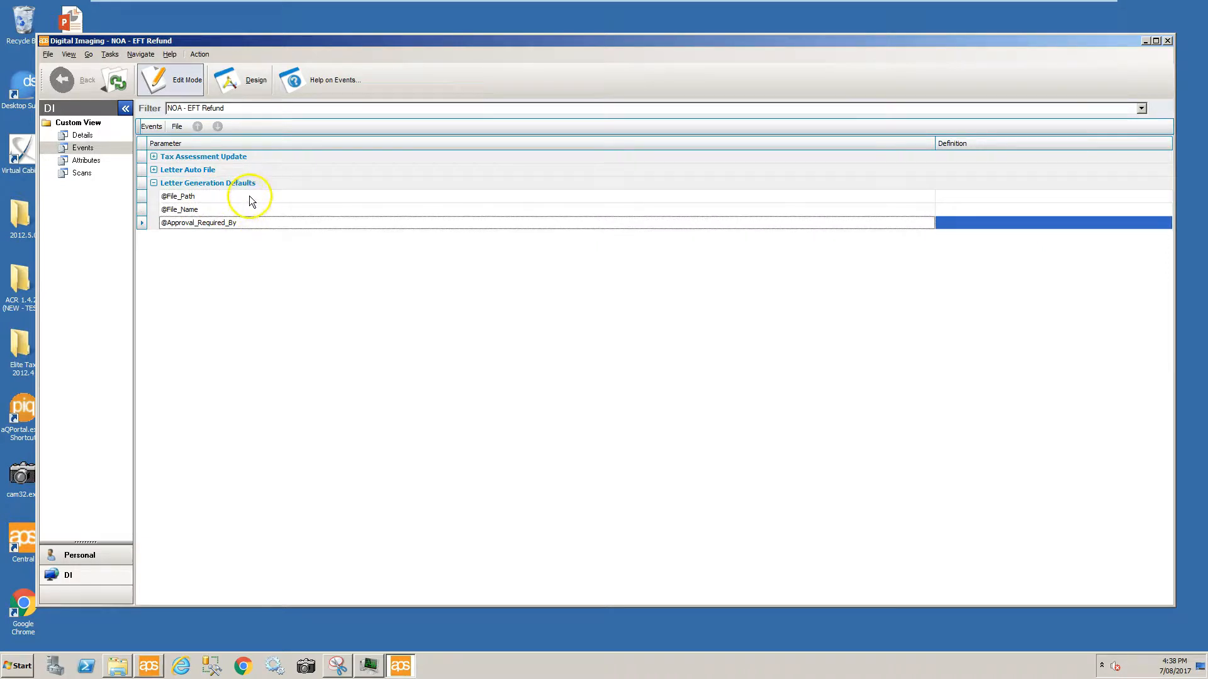
{"action": "left_click", "coordinate": [250, 195]}
{"action": "left_click", "coordinate": [1069, 197]}
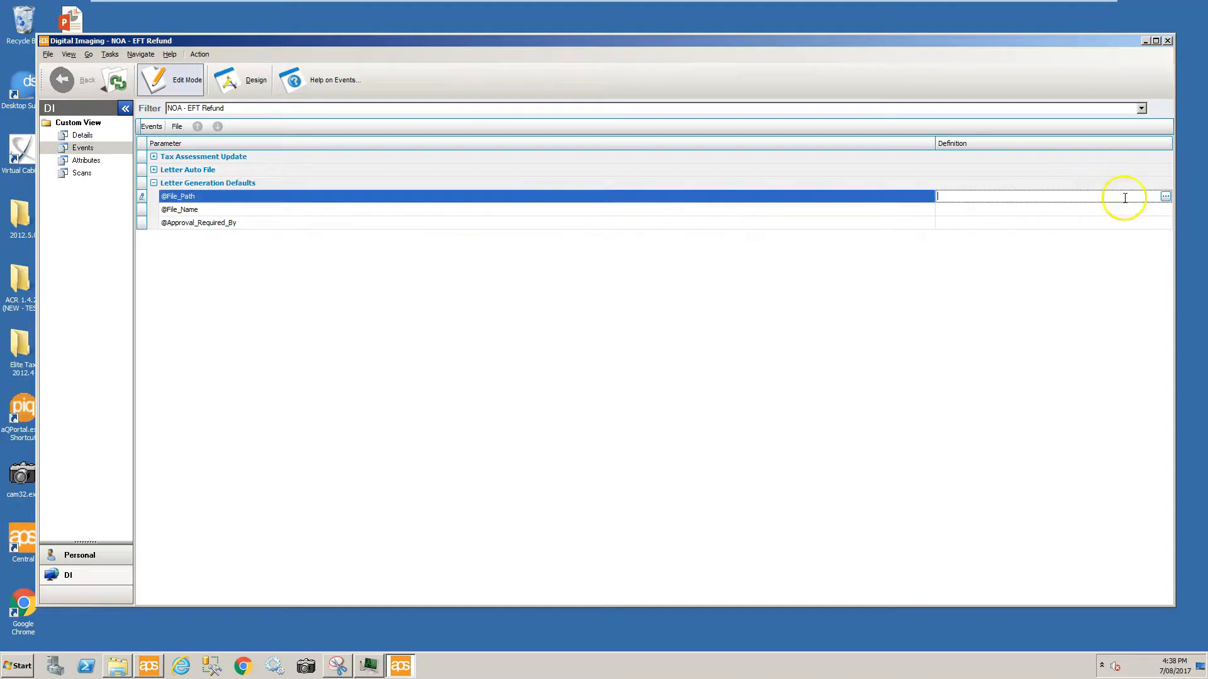
{"action": "left_click", "coordinate": [1165, 196]}
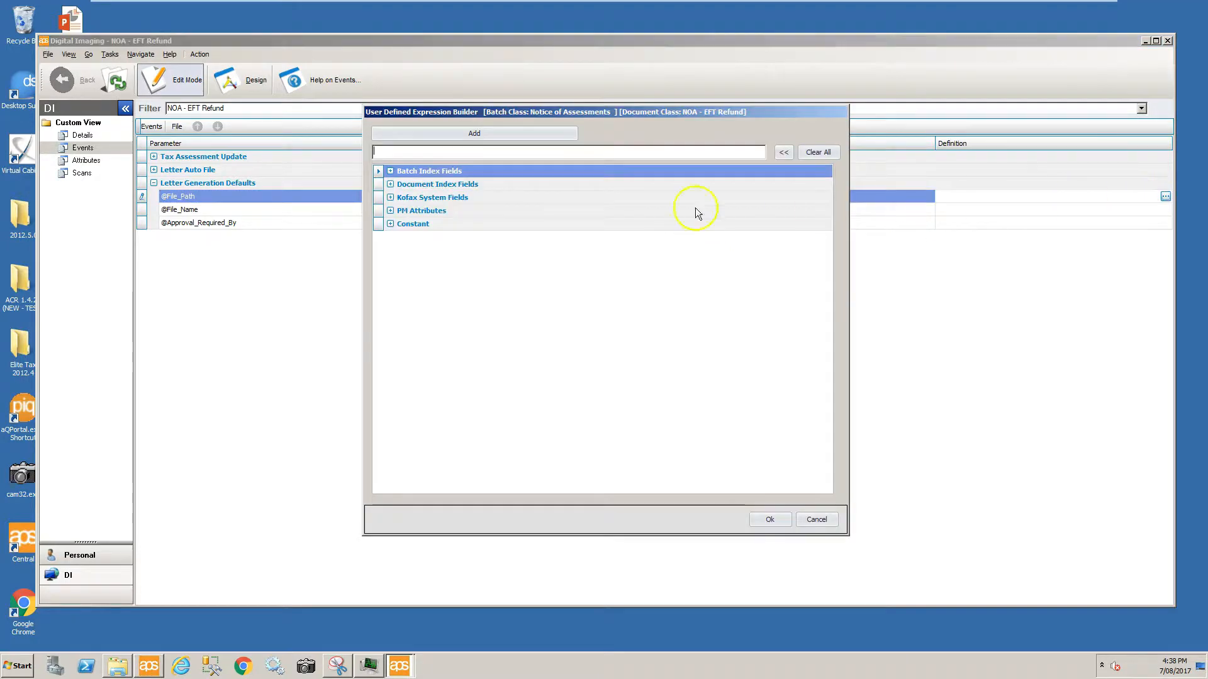
{"action": "left_click", "coordinate": [390, 224]}
{"action": "left_click", "coordinate": [400, 237]}
{"action": "type", "text": "\\\\server\\le"}
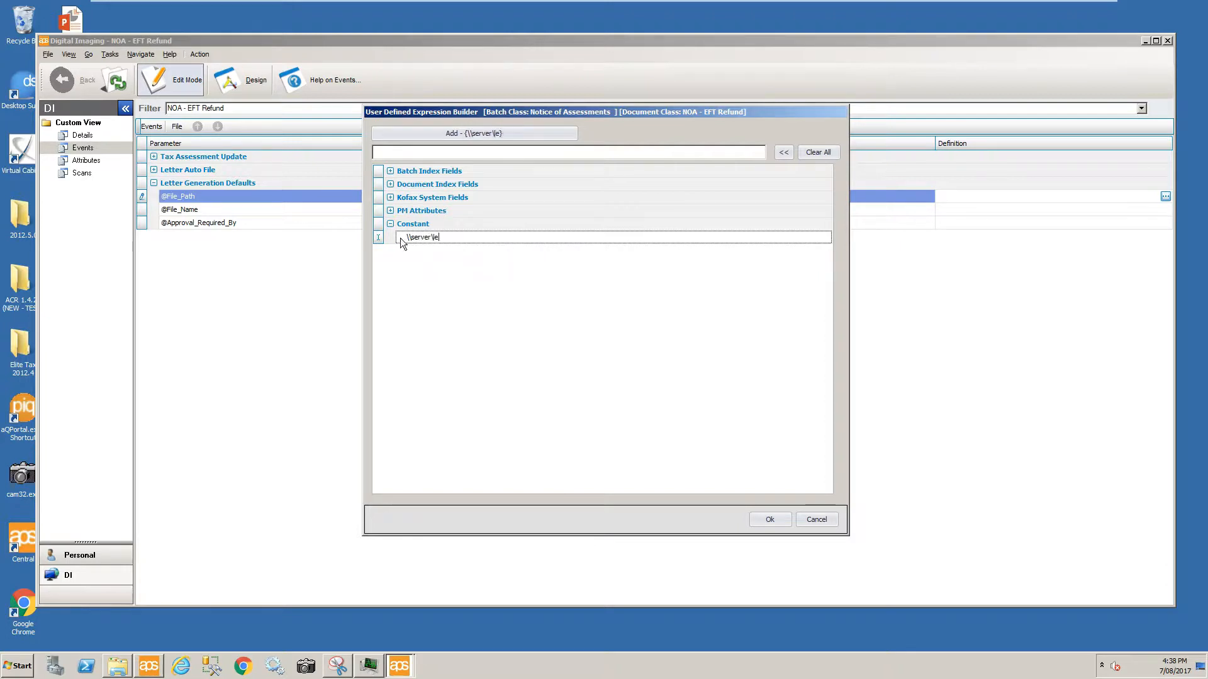
{"action": "type", "text": "tters\\2017"}
{"action": "left_click", "coordinate": [433, 136]}
{"action": "left_click", "coordinate": [432, 133]}
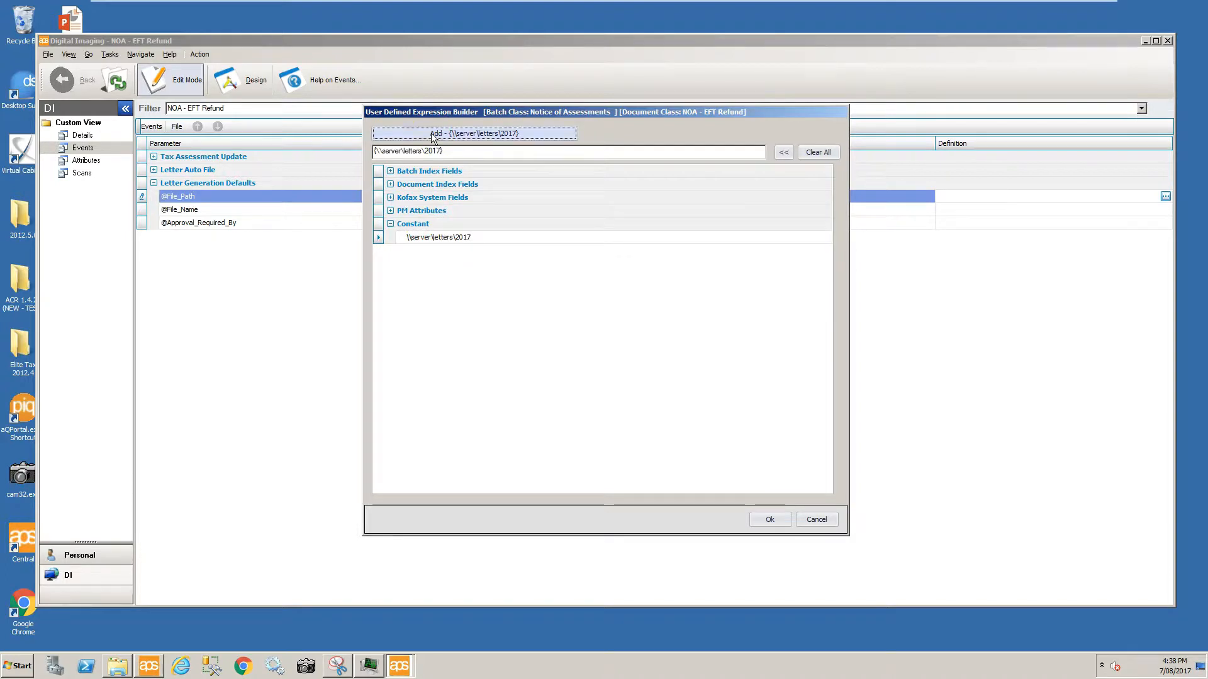
{"action": "left_click", "coordinate": [770, 521]}
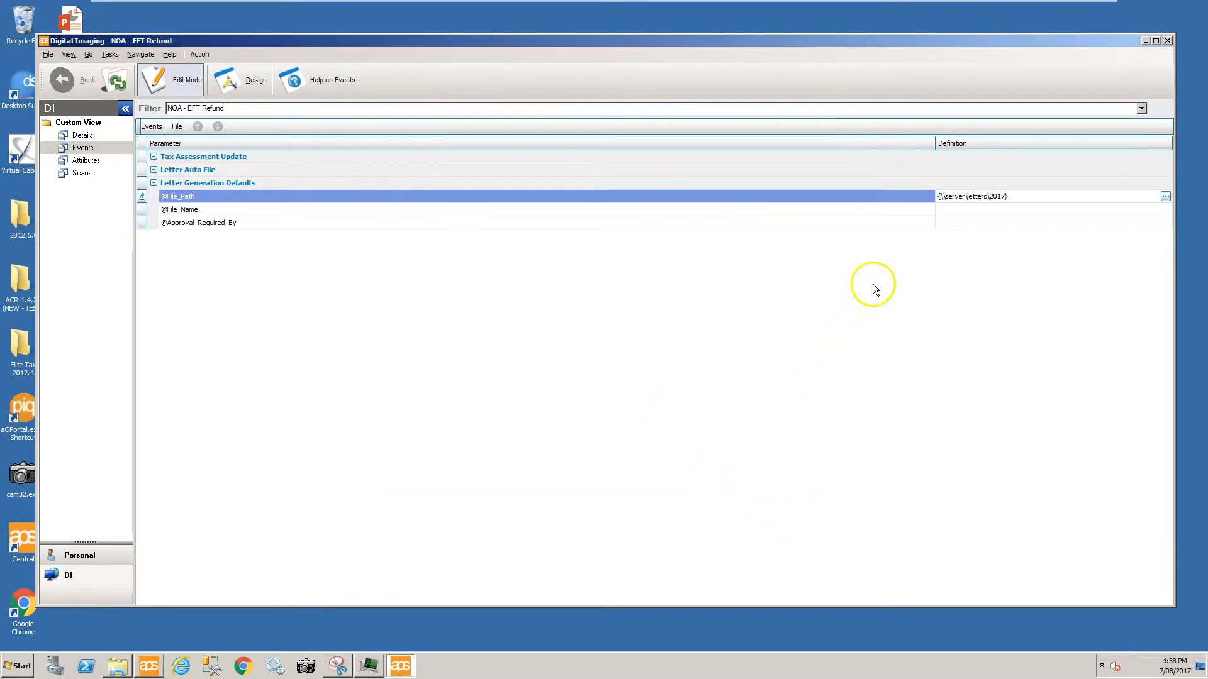
{"action": "left_click", "coordinate": [946, 212]}
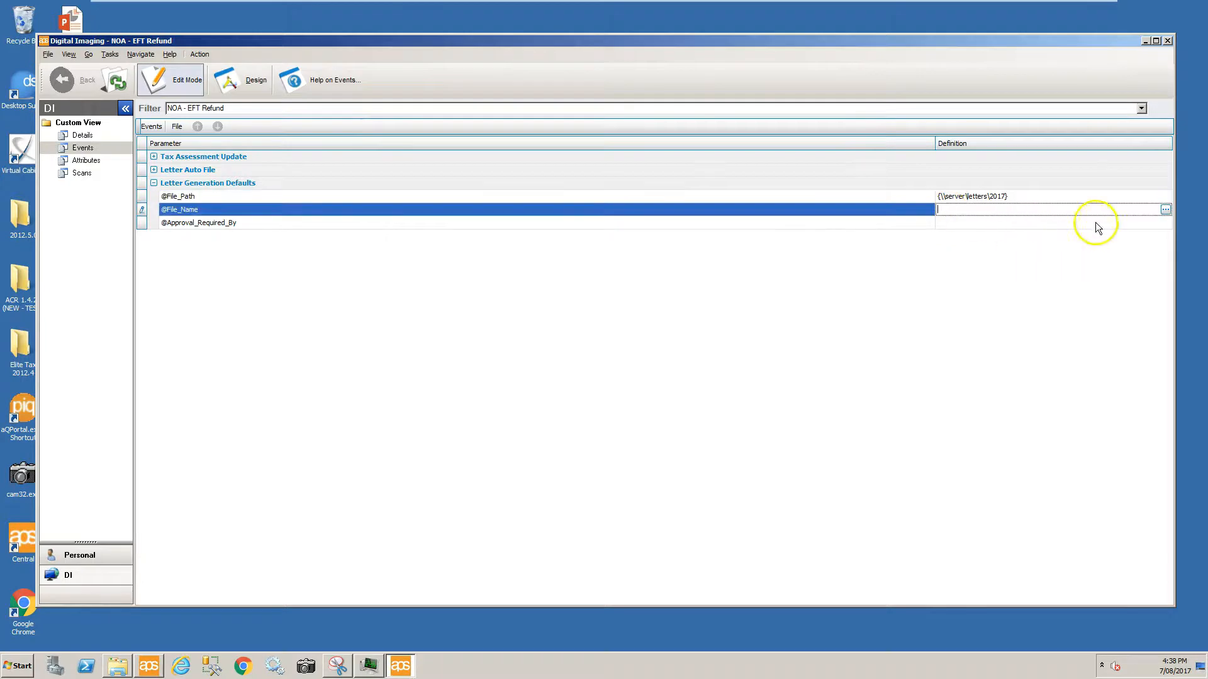
{"action": "left_click", "coordinate": [1166, 211]}
{"action": "left_click", "coordinate": [390, 185]}
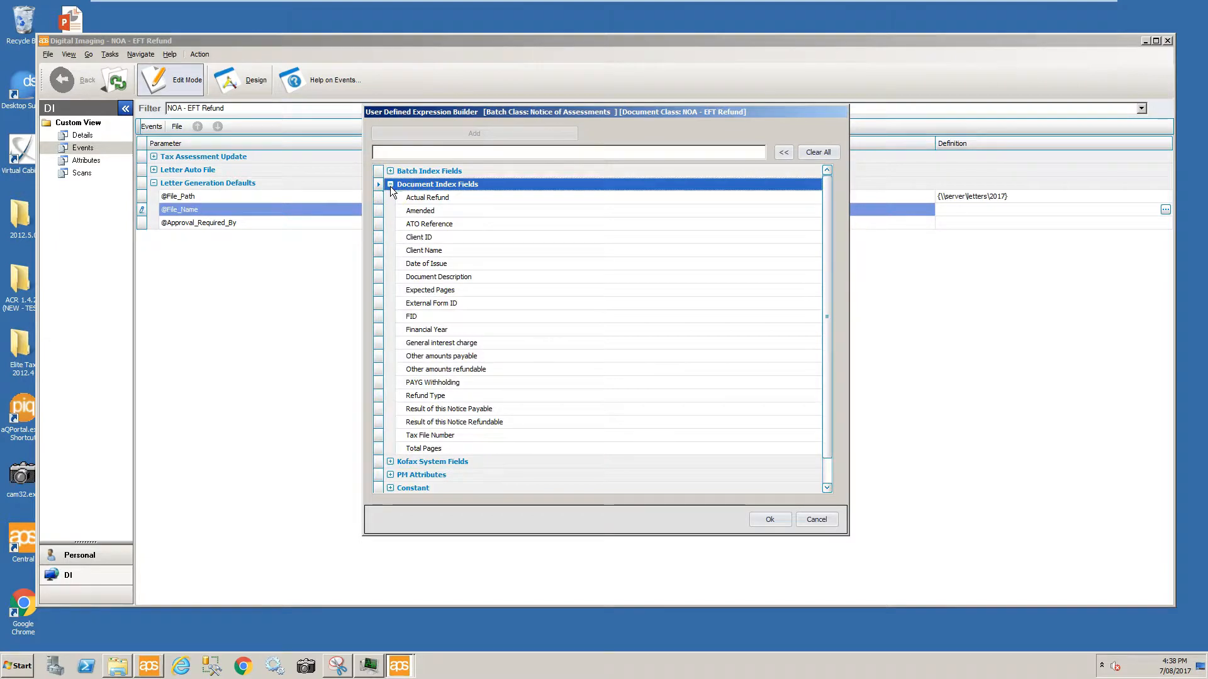
{"action": "left_click", "coordinate": [376, 253]}
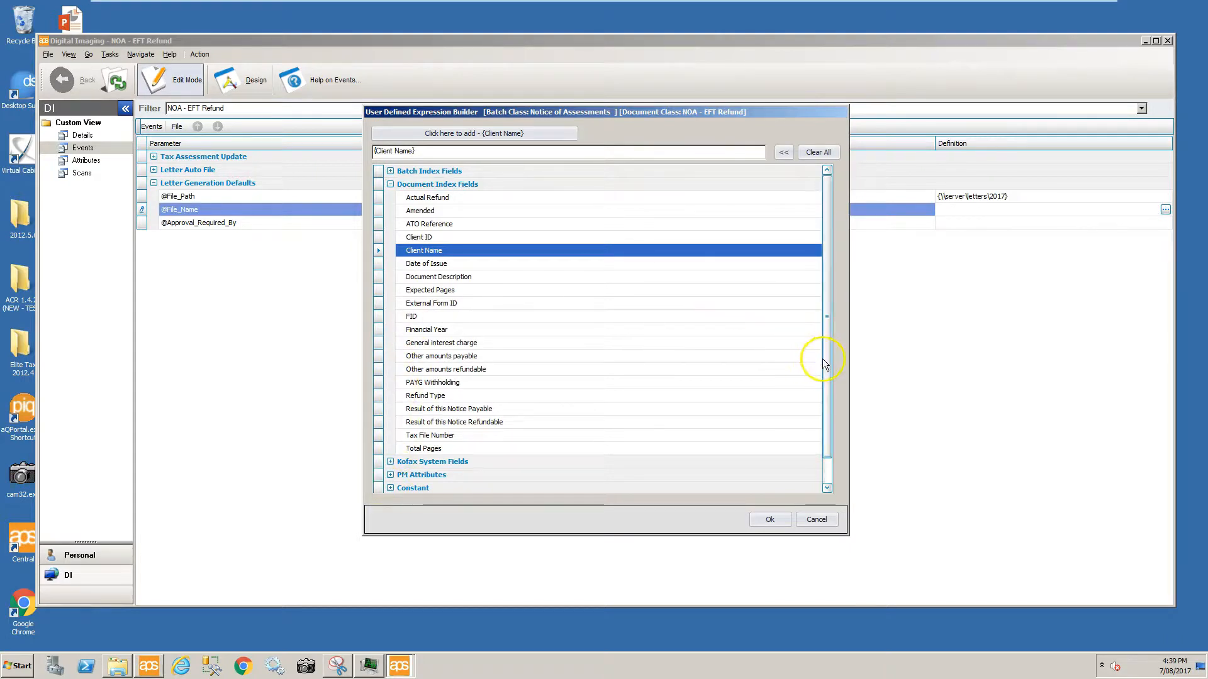
{"action": "scroll", "coordinate": [819, 372], "scroll_direction": "down", "scroll_amount": 1}
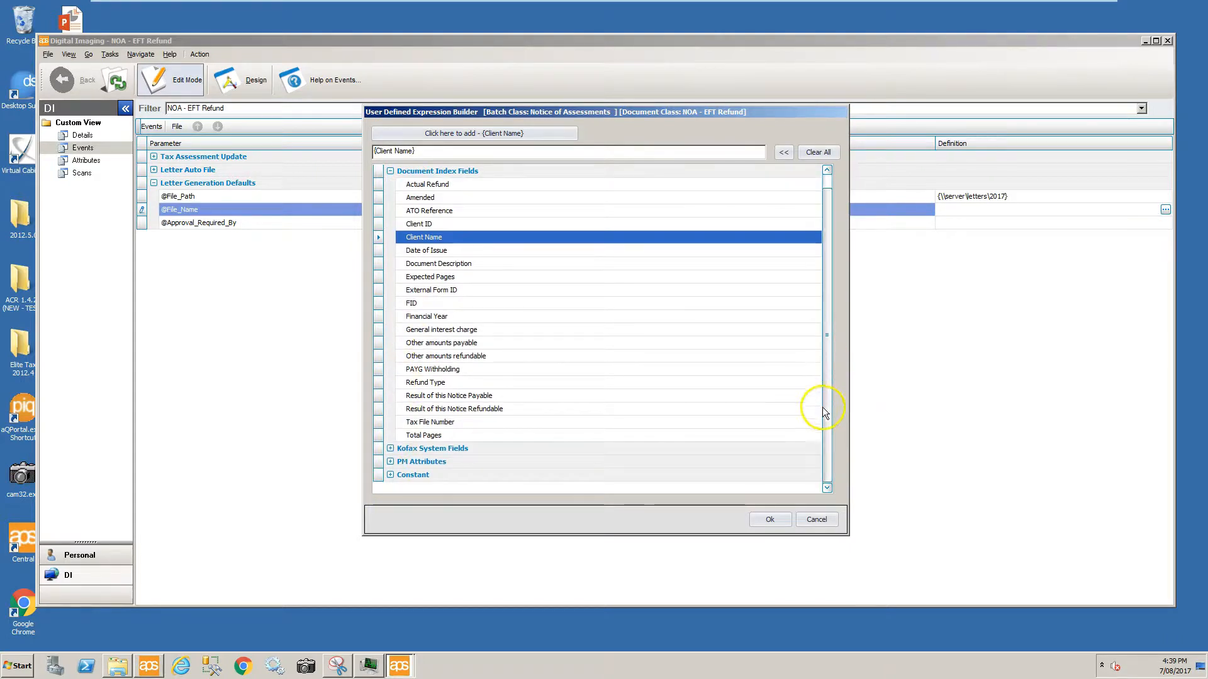
{"action": "left_click", "coordinate": [391, 476]}
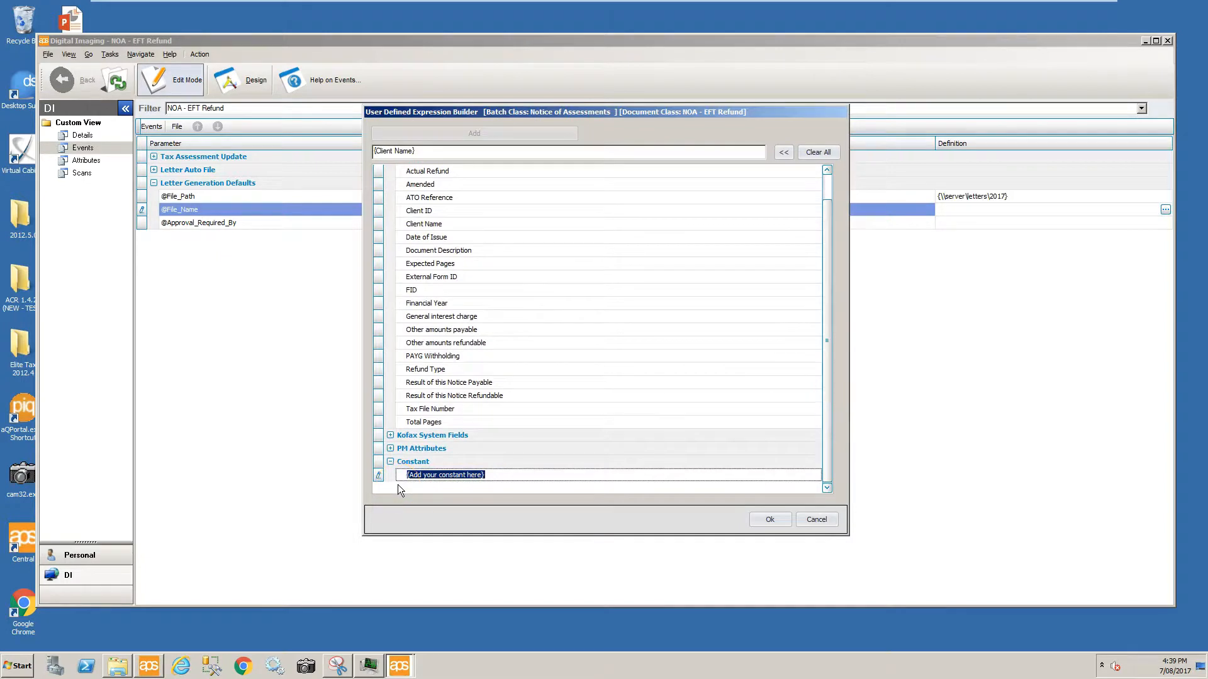
{"action": "type", "text": "-"}
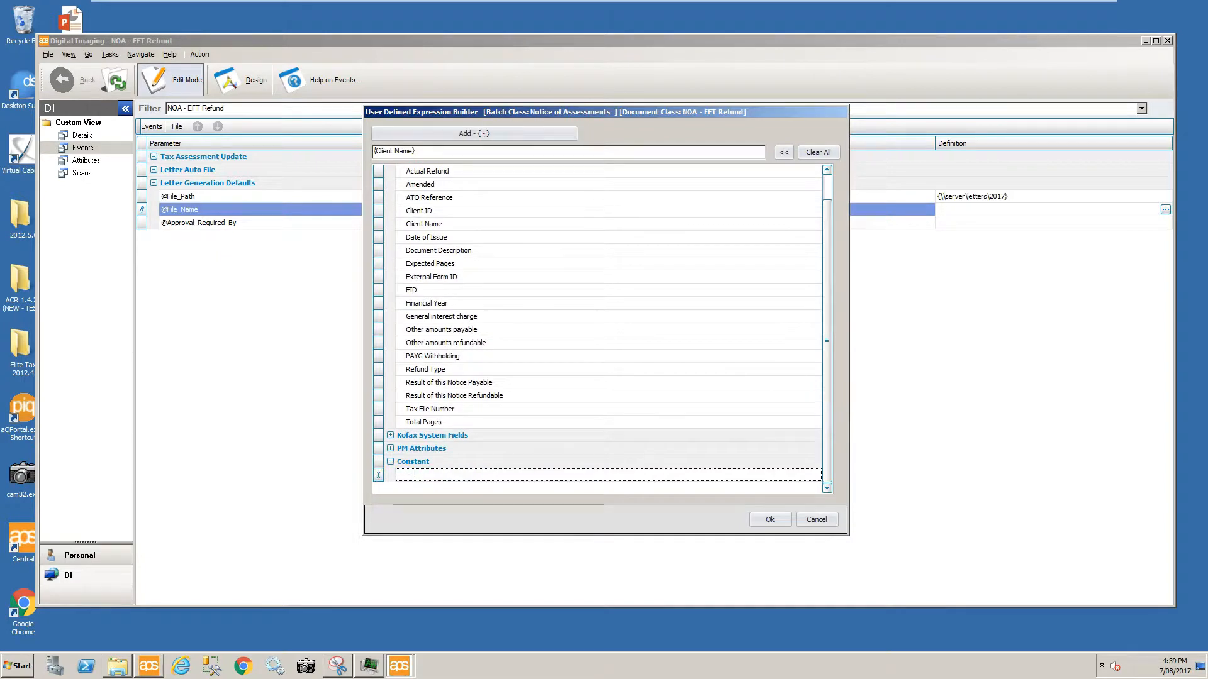
{"action": "left_click", "coordinate": [427, 138]}
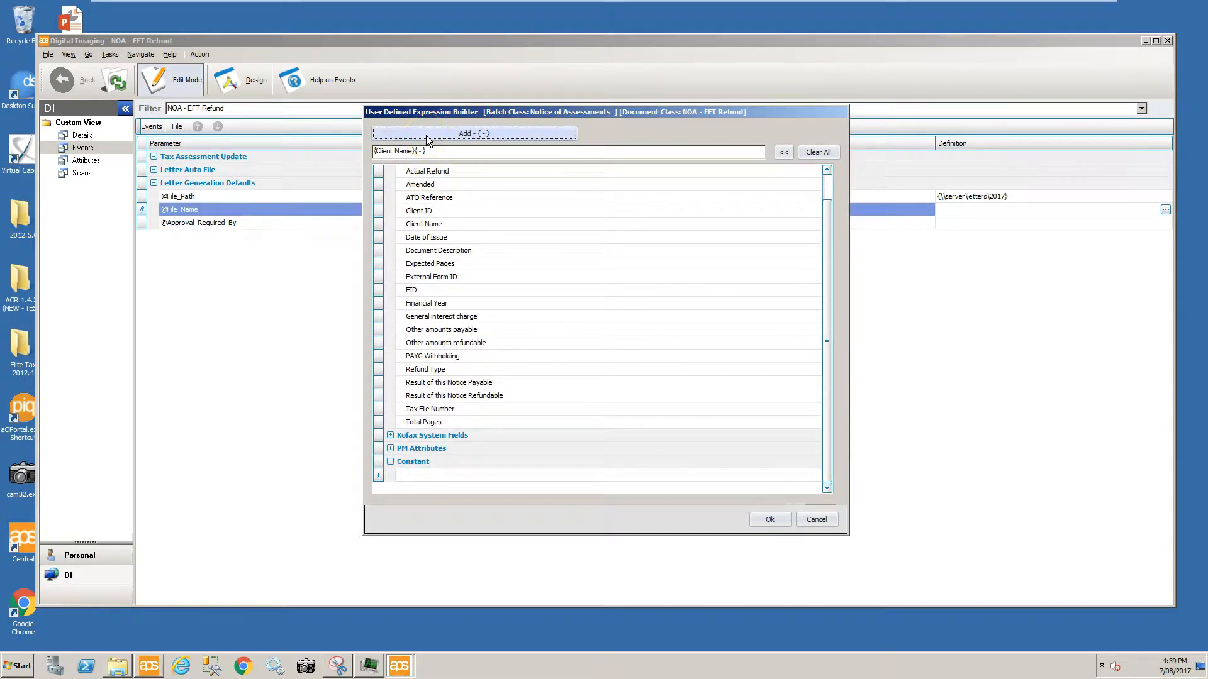
{"action": "left_click", "coordinate": [401, 251]}
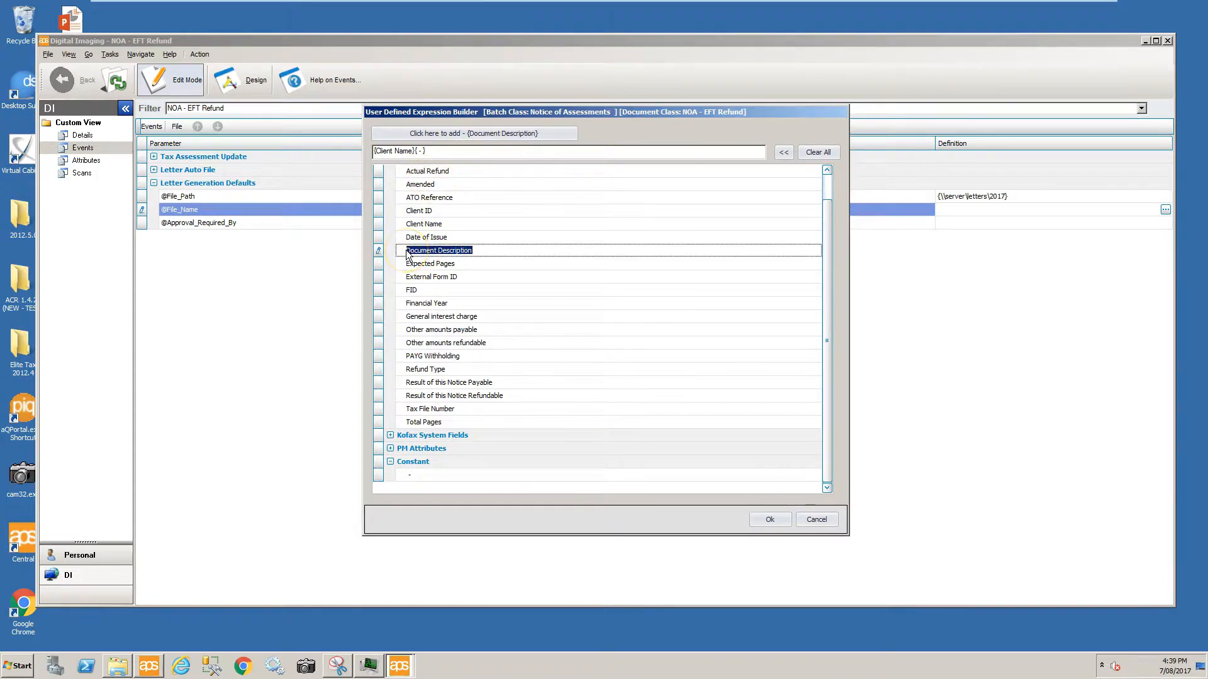
{"action": "double_click", "coordinate": [377, 253]}
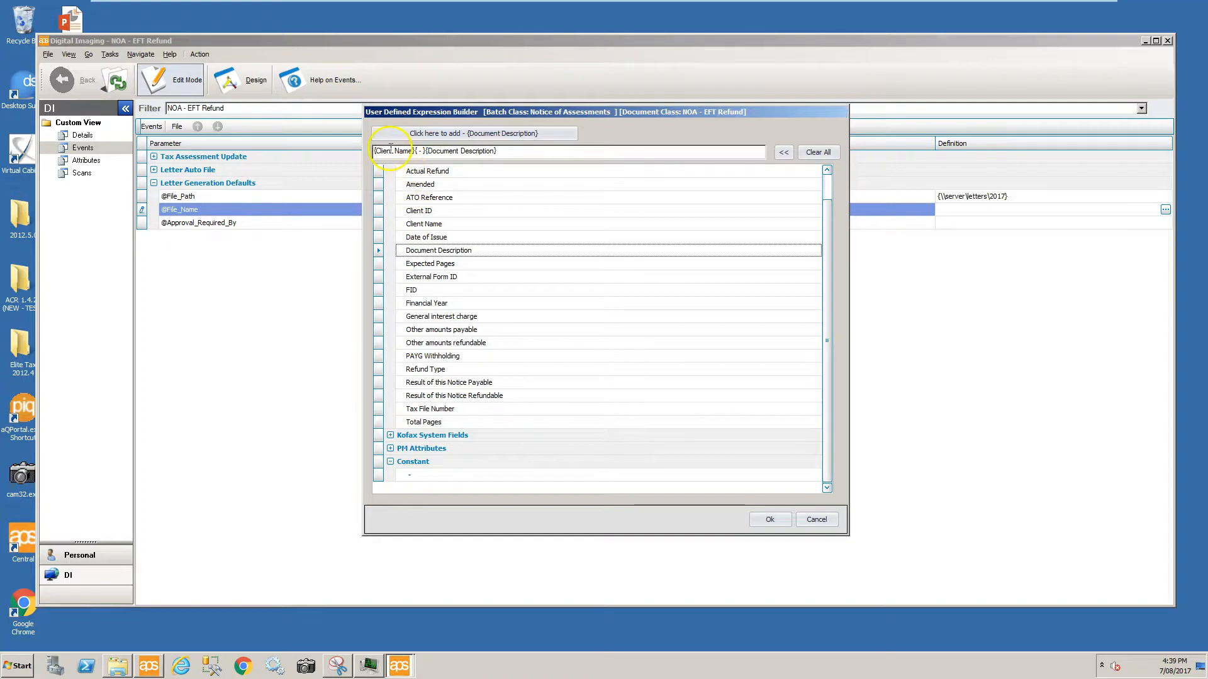
{"action": "left_click", "coordinate": [417, 474]}
{"action": "left_click", "coordinate": [441, 134]}
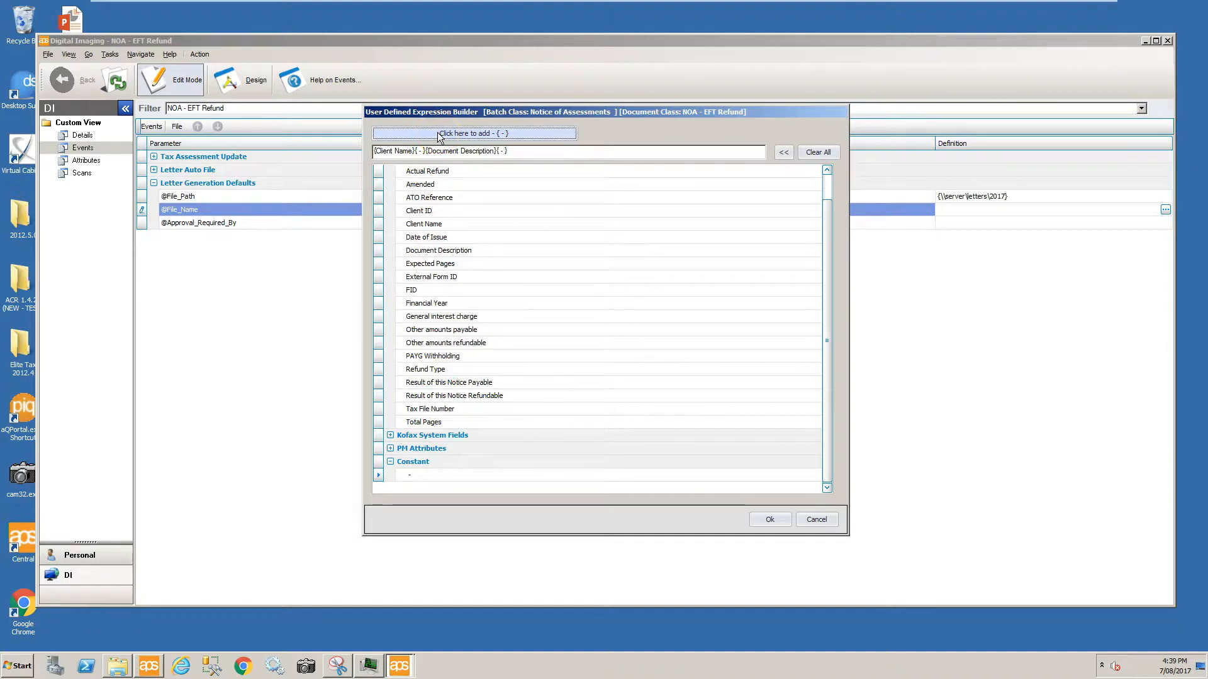
{"action": "left_click", "coordinate": [448, 151]}
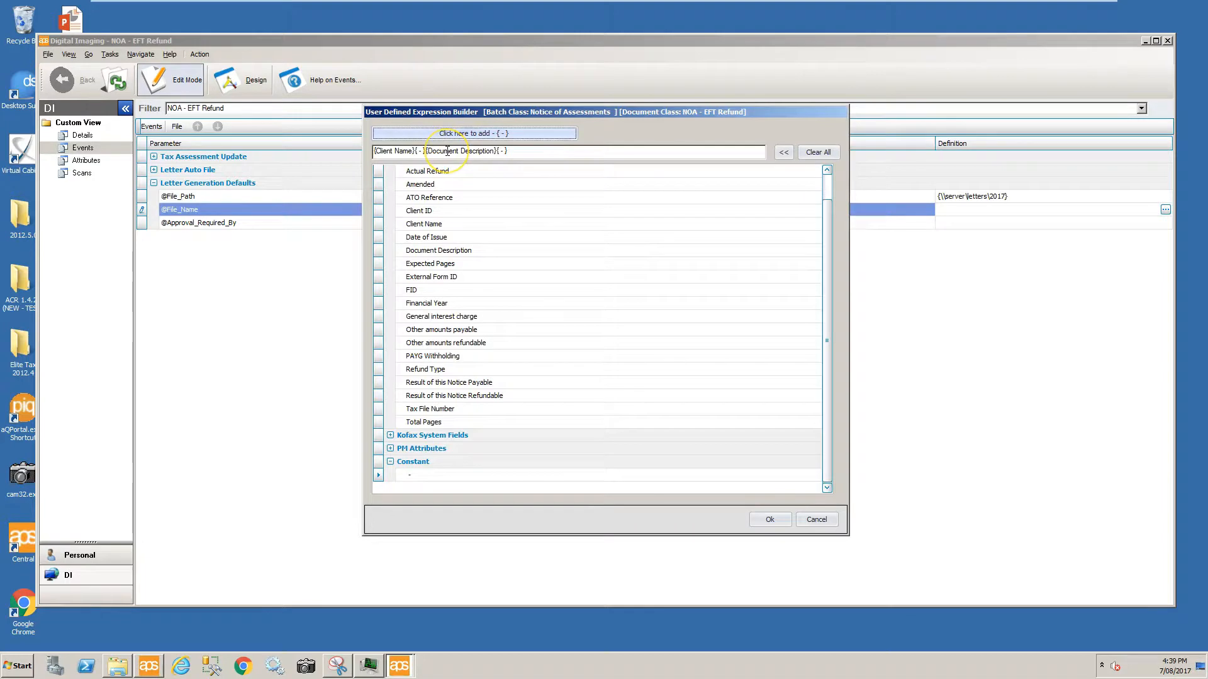
{"action": "left_click", "coordinate": [474, 152]}
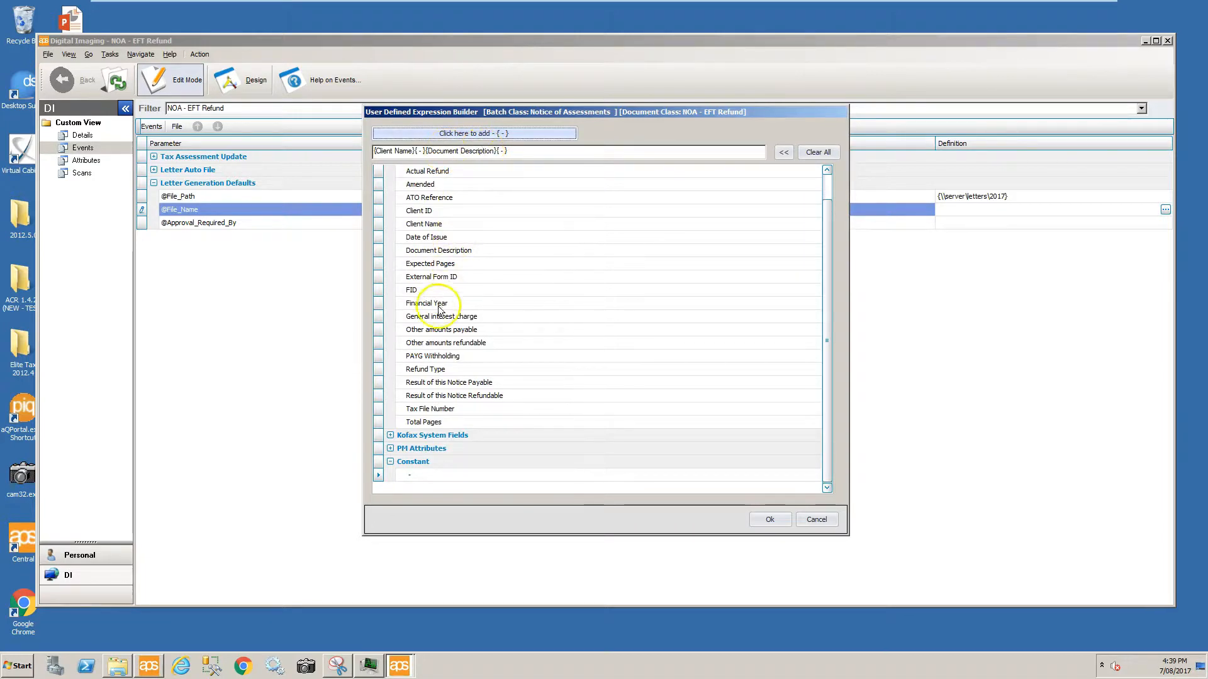
{"action": "double_click", "coordinate": [378, 306]}
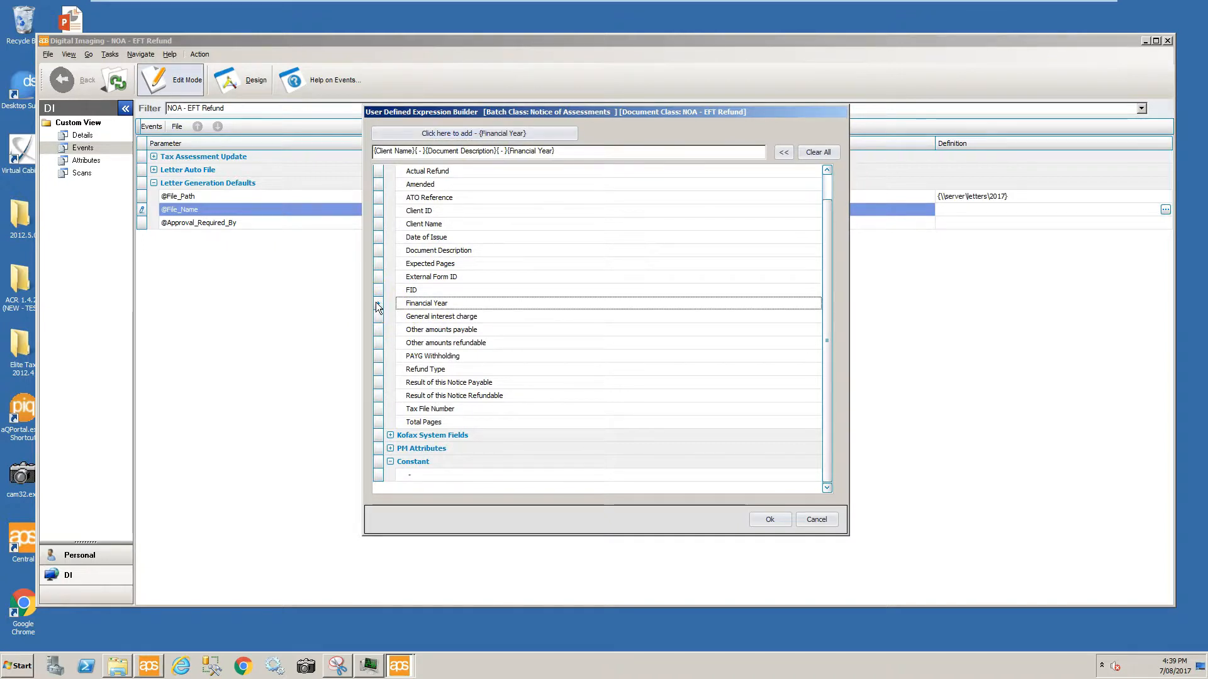
{"action": "left_click", "coordinate": [391, 346]}
{"action": "left_click", "coordinate": [419, 477]}
{"action": "left_click", "coordinate": [417, 477]}
{"action": "type", "text": ".docx"}
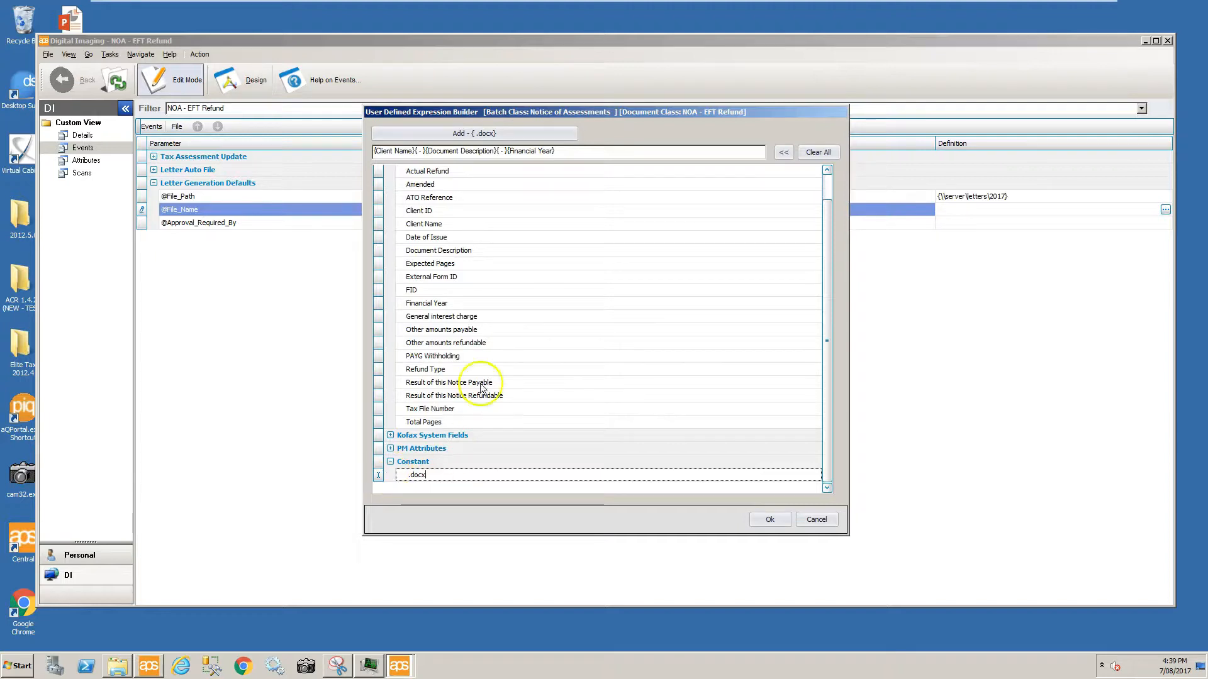
{"action": "left_click", "coordinate": [457, 136]}
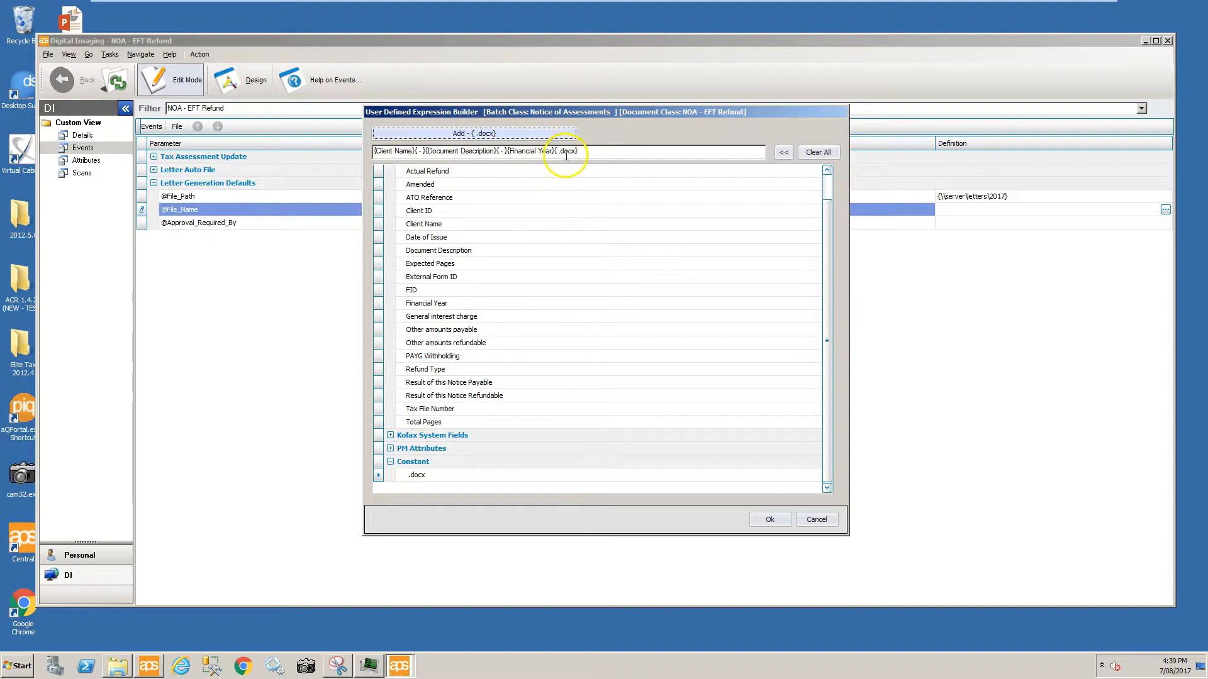
{"action": "left_click", "coordinate": [764, 526]}
{"action": "left_click", "coordinate": [764, 524]}
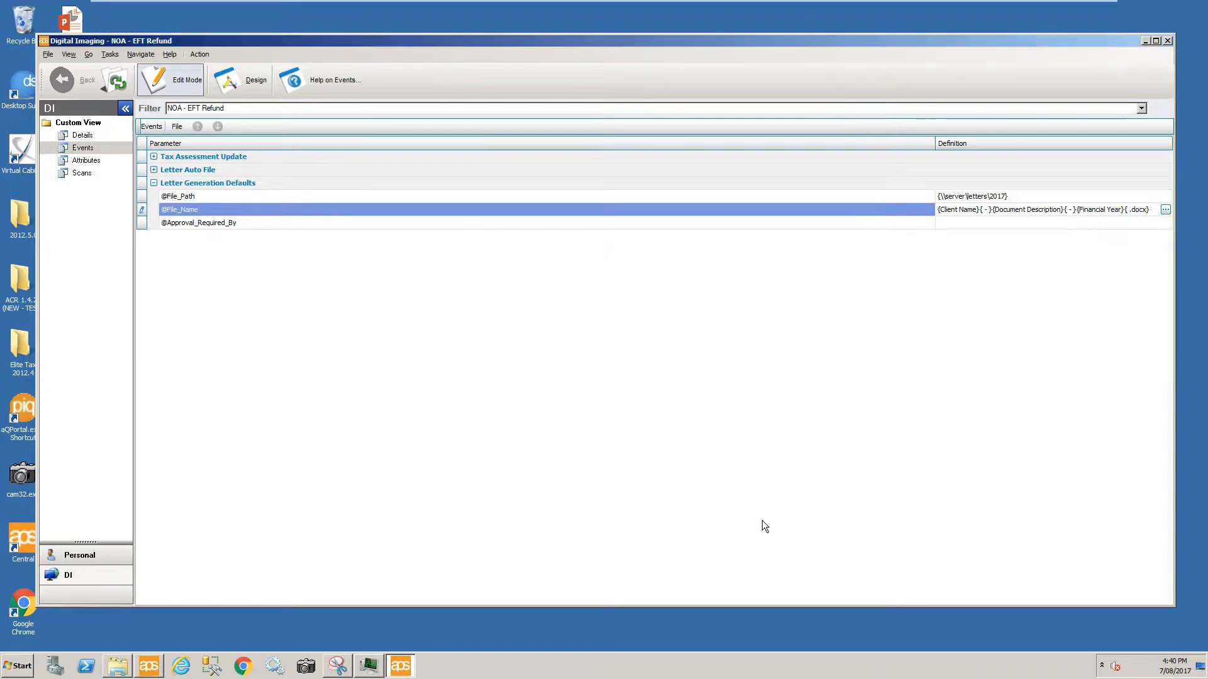
{"action": "left_click", "coordinate": [954, 224]}
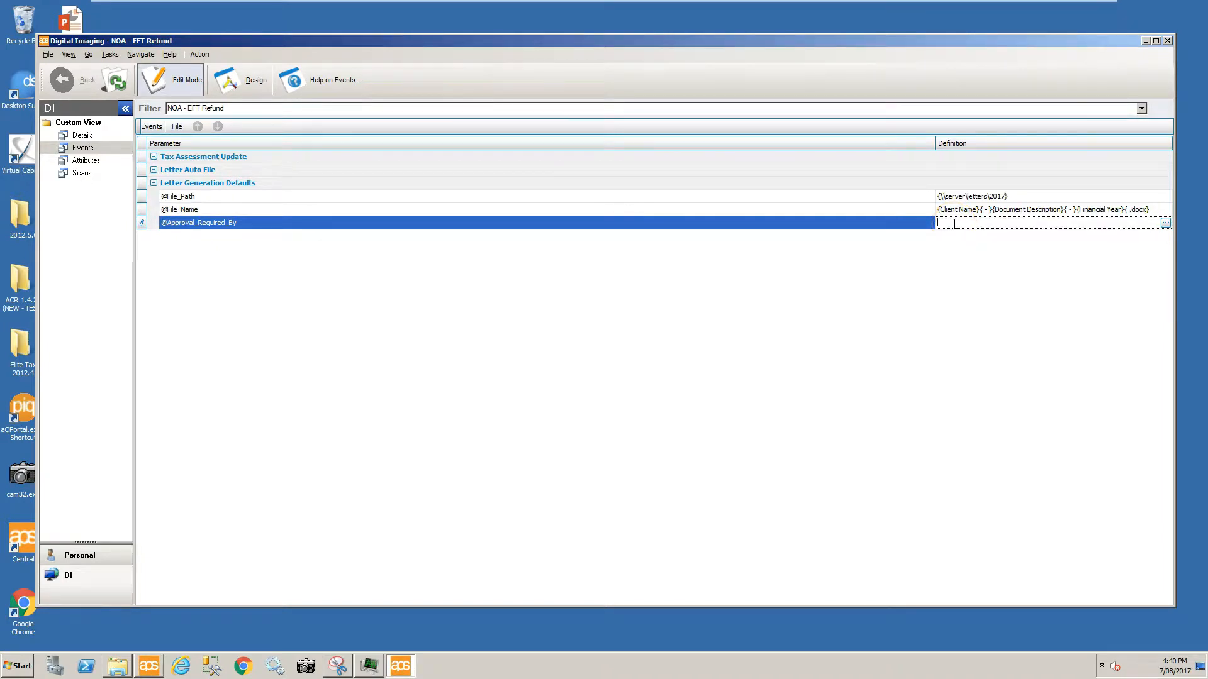
{"action": "left_click", "coordinate": [1166, 223]}
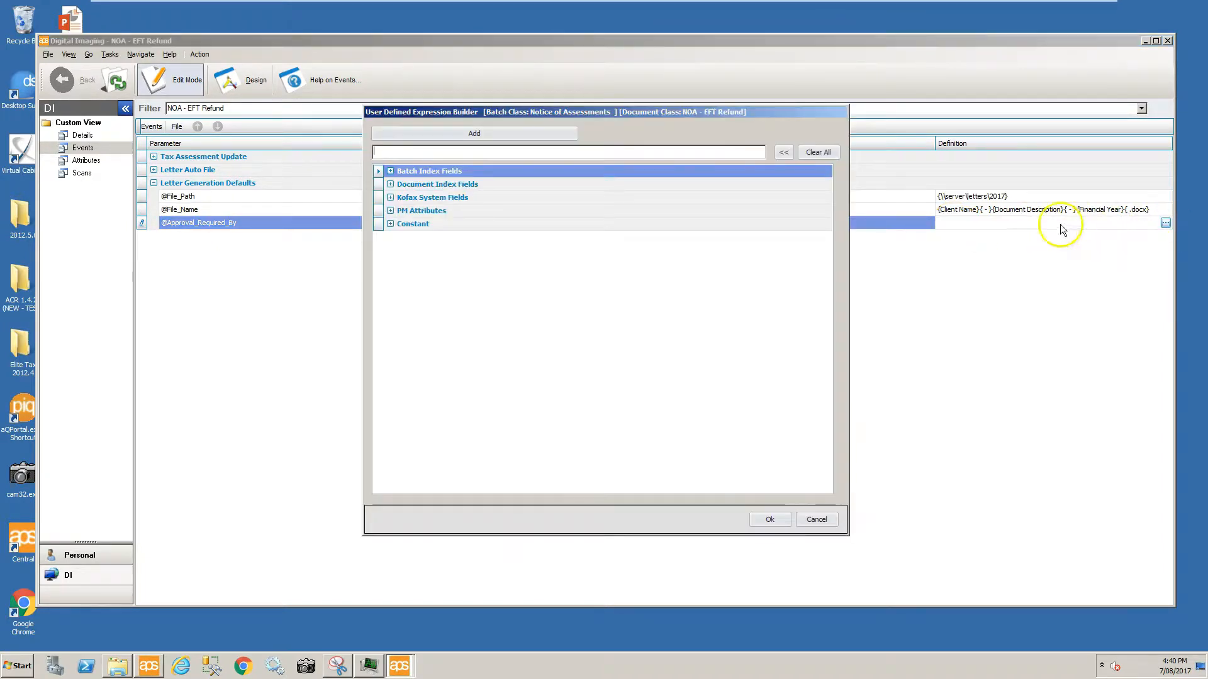
{"action": "left_click", "coordinate": [390, 211]}
{"action": "left_click", "coordinate": [399, 264]}
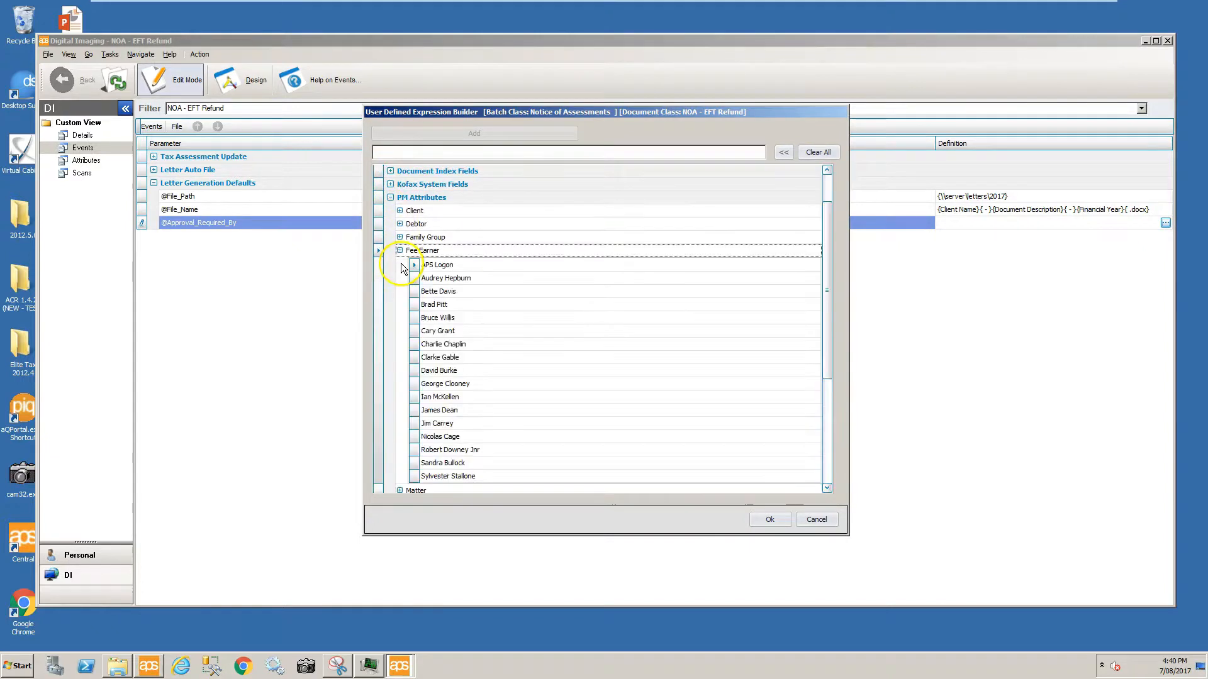
{"action": "left_click", "coordinate": [414, 319]}
{"action": "left_click_drag", "start_coordinate": [829, 302], "coordinate": [829, 330]}
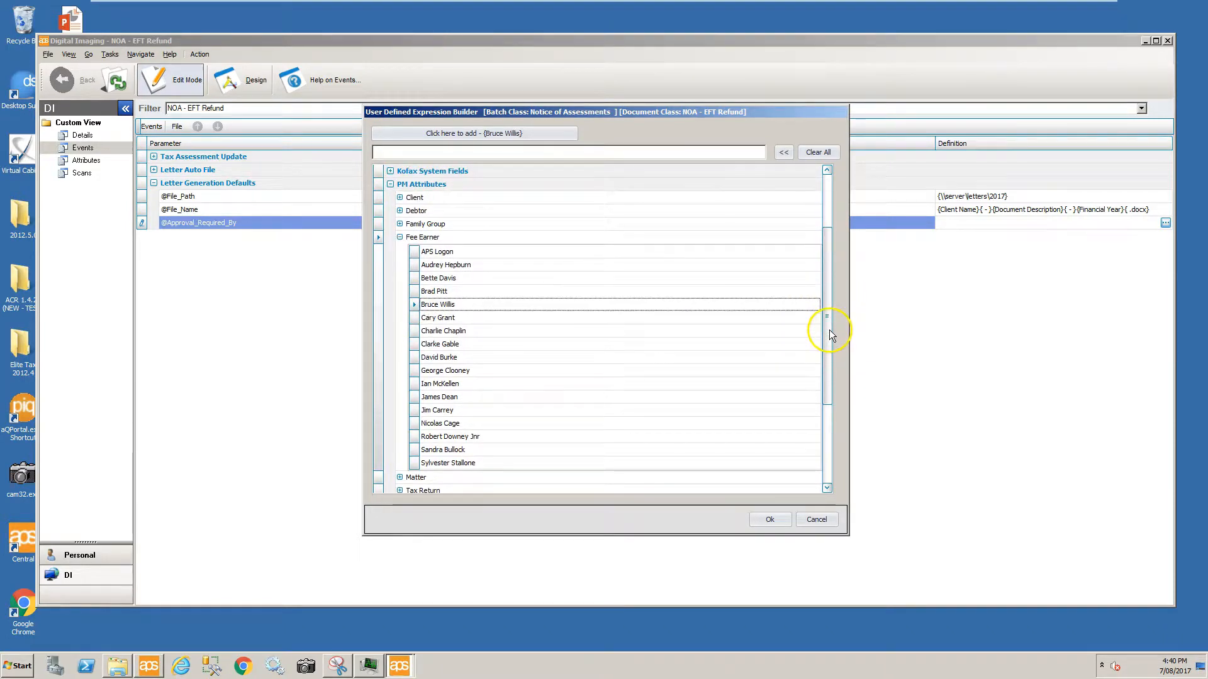
{"action": "left_click", "coordinate": [414, 293]}
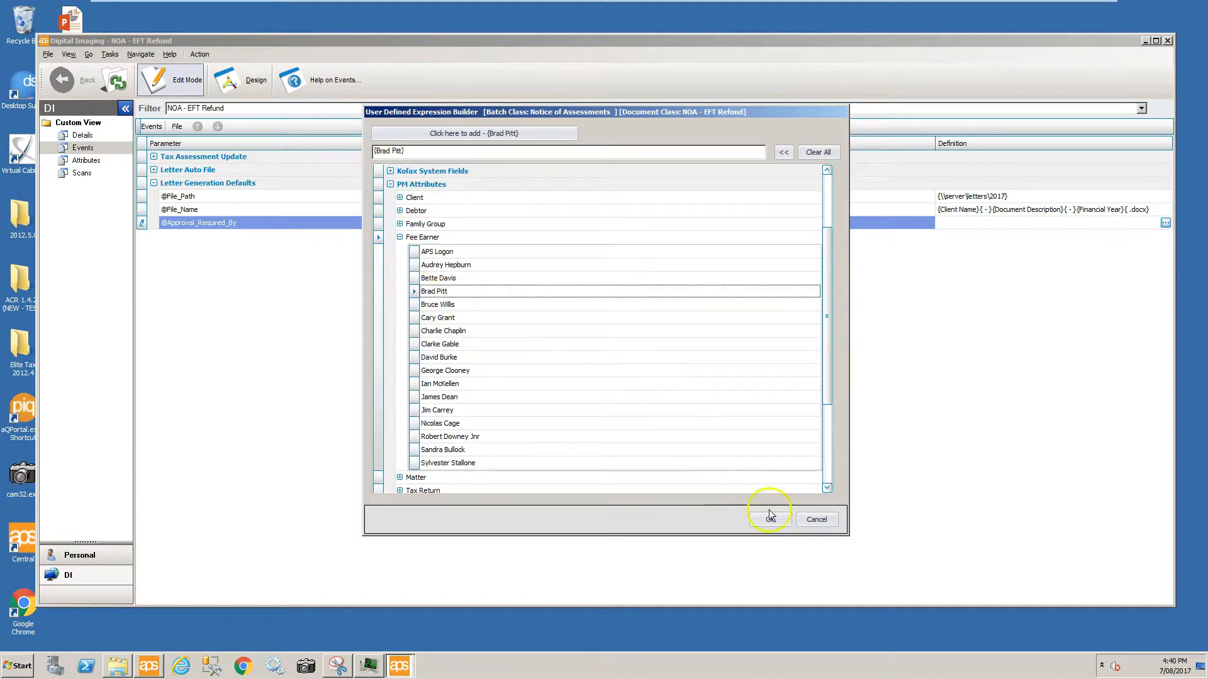
{"action": "left_click", "coordinate": [769, 520]}
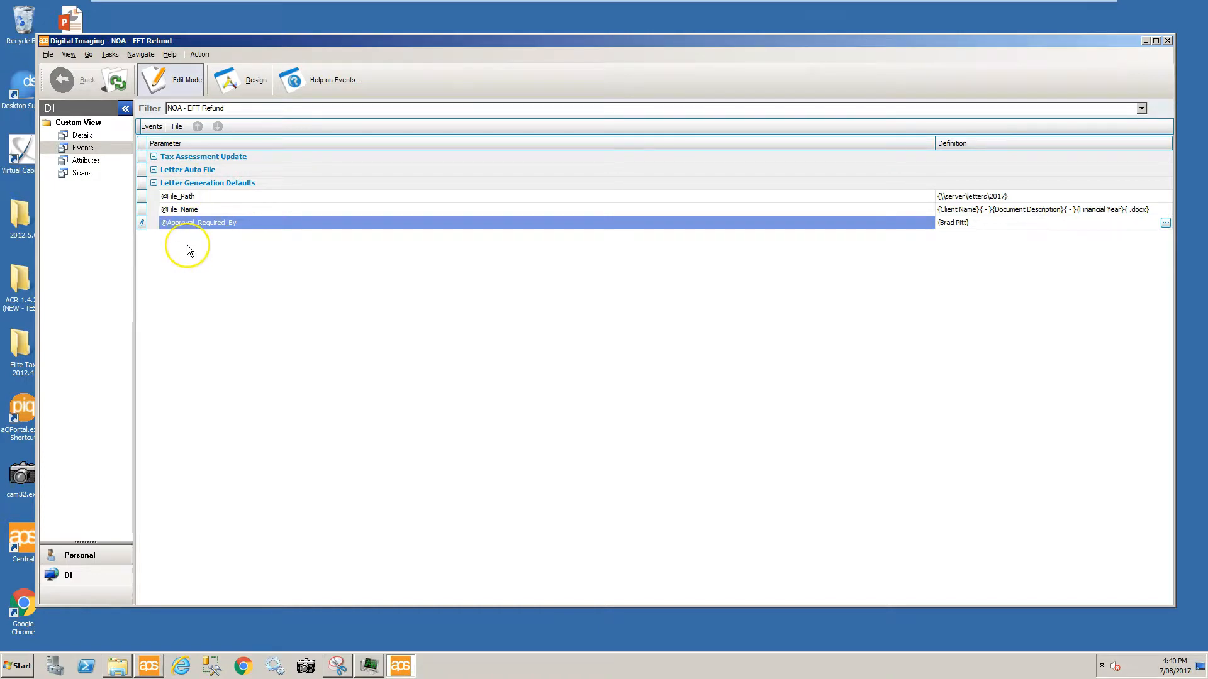
{"action": "left_click", "coordinate": [154, 183]}
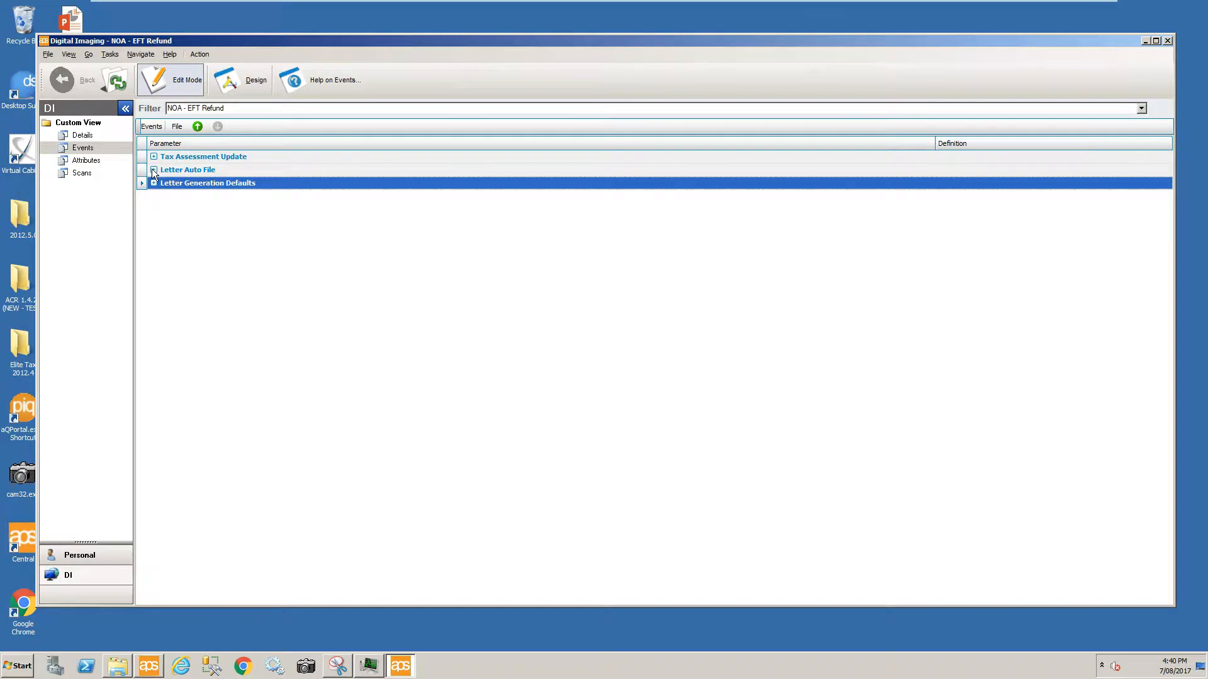
{"action": "left_click", "coordinate": [153, 169]}
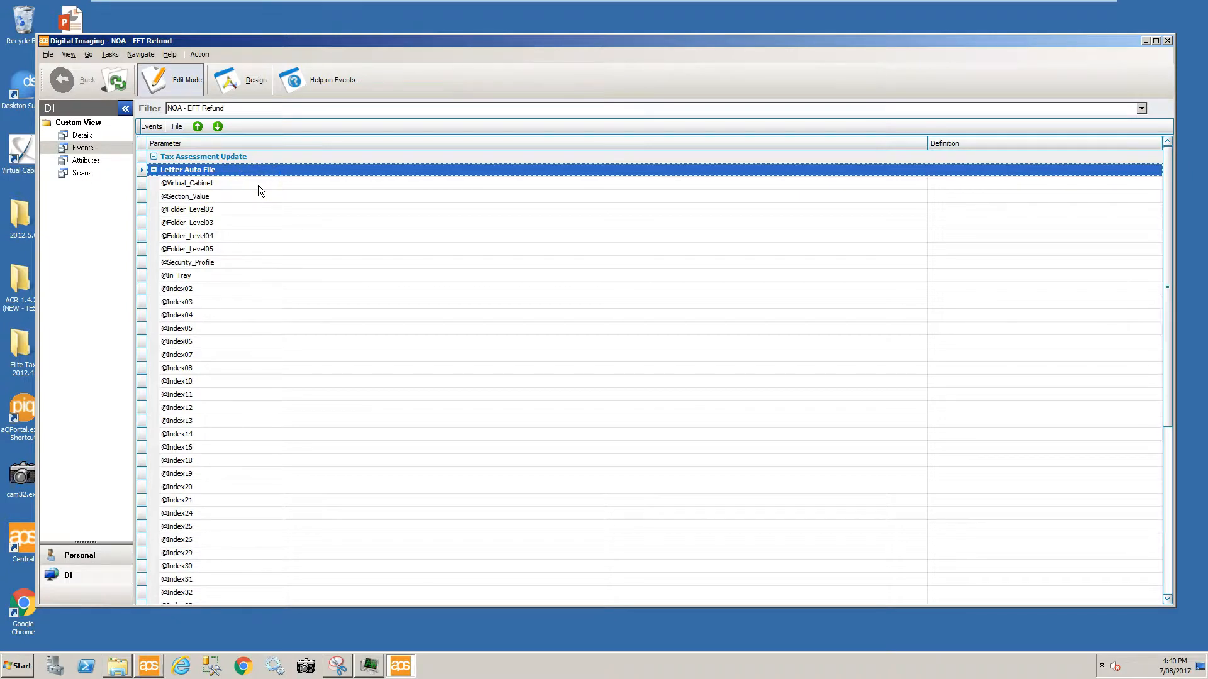
{"action": "left_click", "coordinate": [927, 188]}
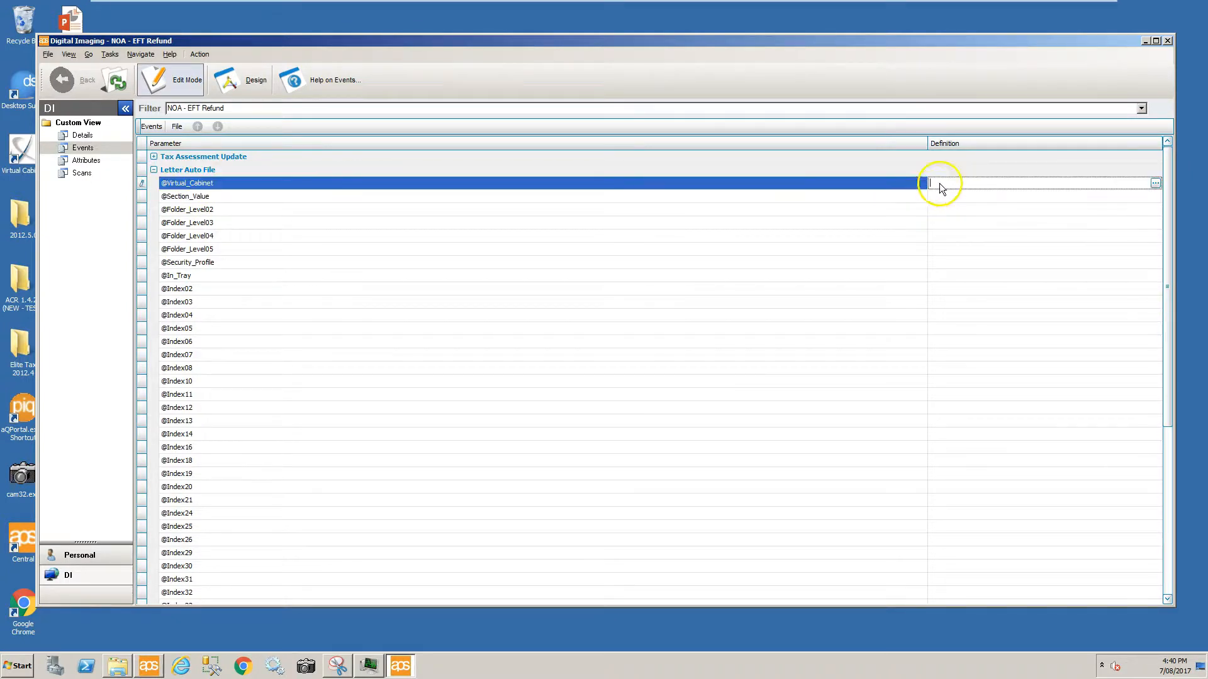
{"action": "left_click", "coordinate": [1155, 183]}
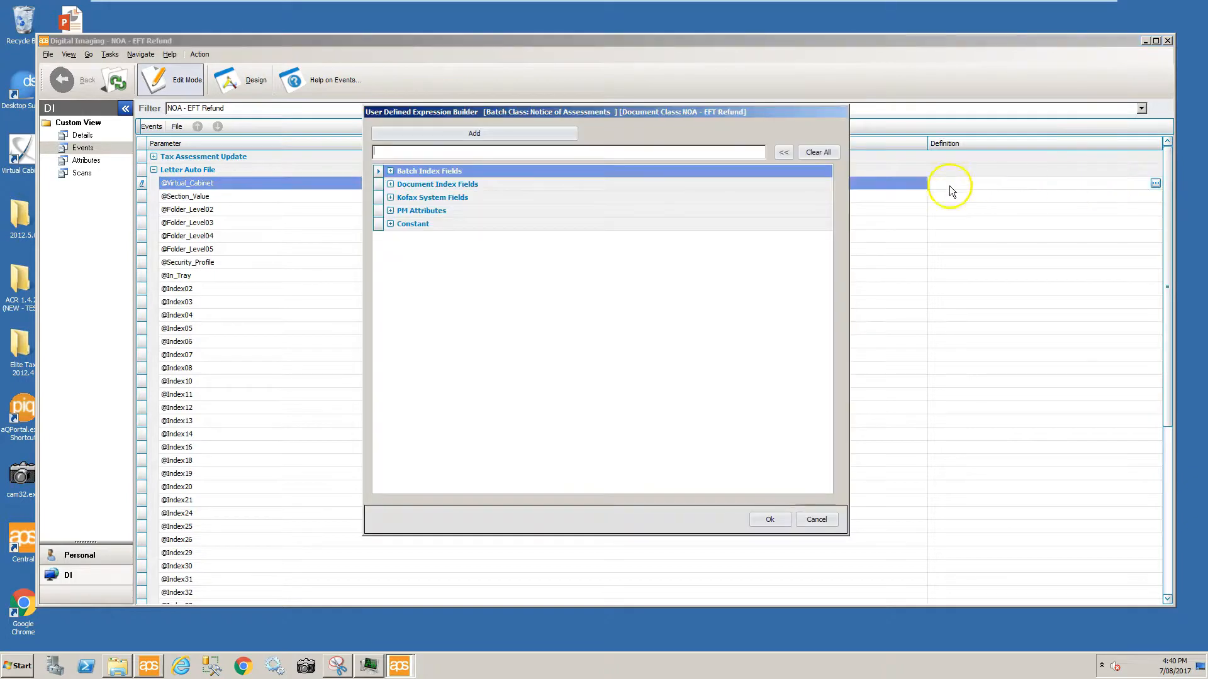
{"action": "left_click", "coordinate": [391, 224]}
{"action": "left_click", "coordinate": [396, 236]}
{"action": "type", "text": "Clients"}
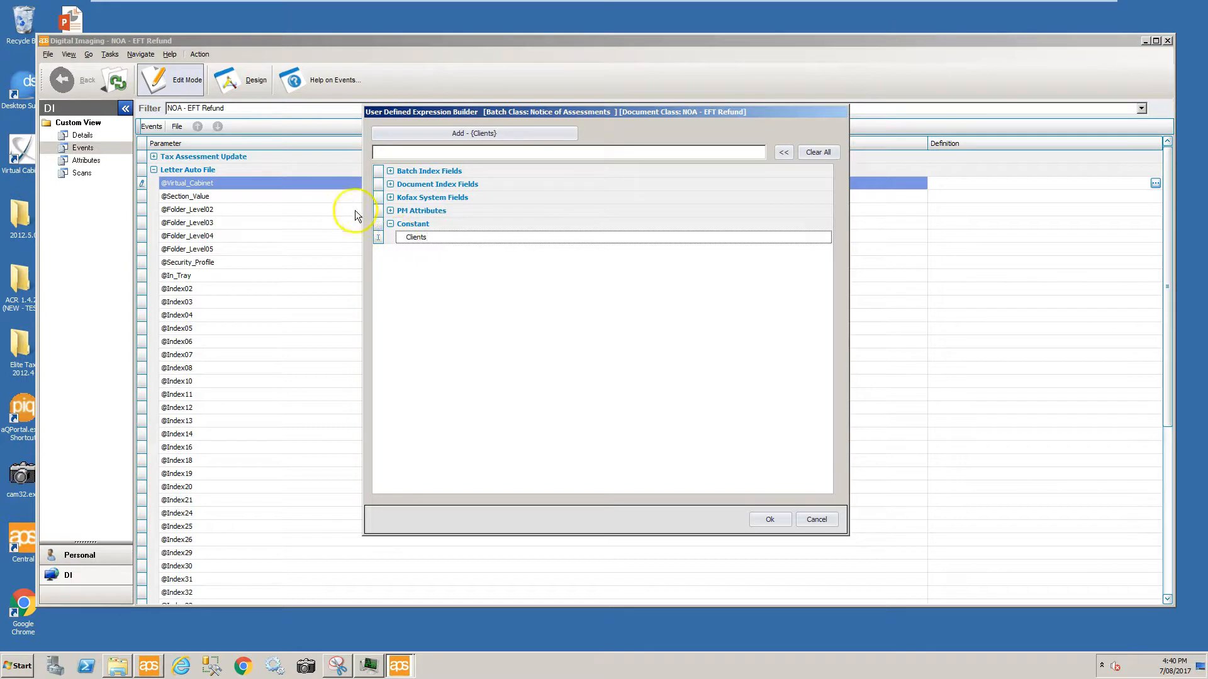
{"action": "left_click", "coordinate": [422, 132]}
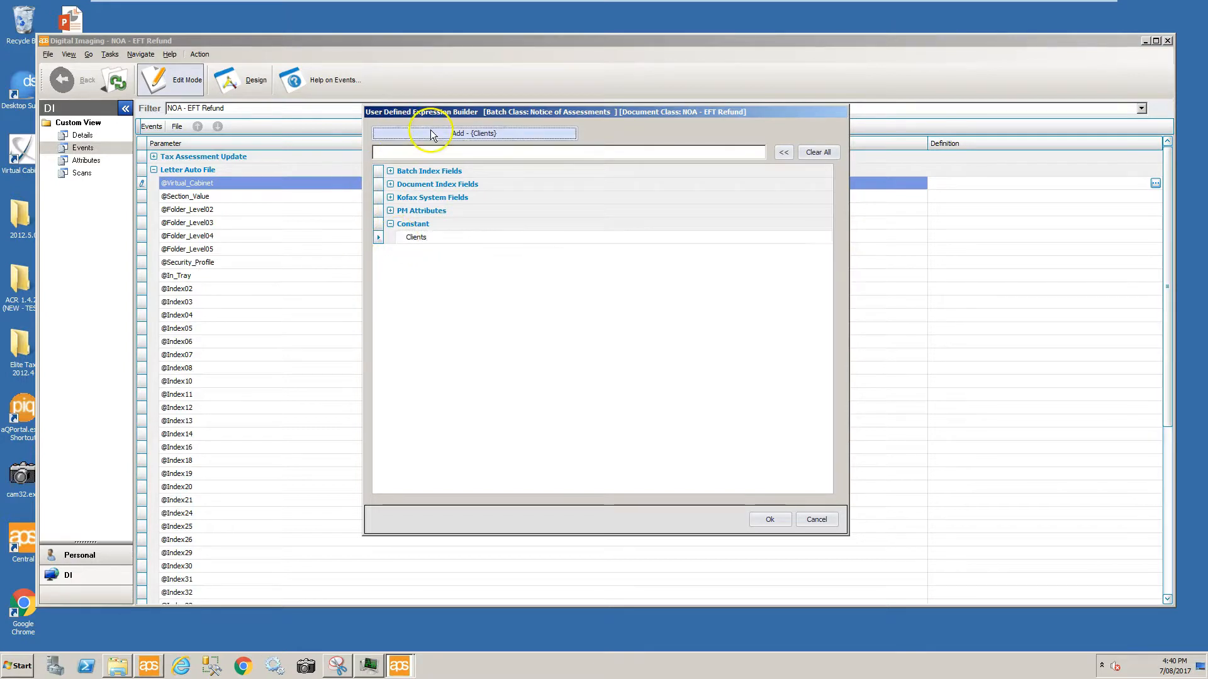
{"action": "left_click", "coordinate": [770, 521]}
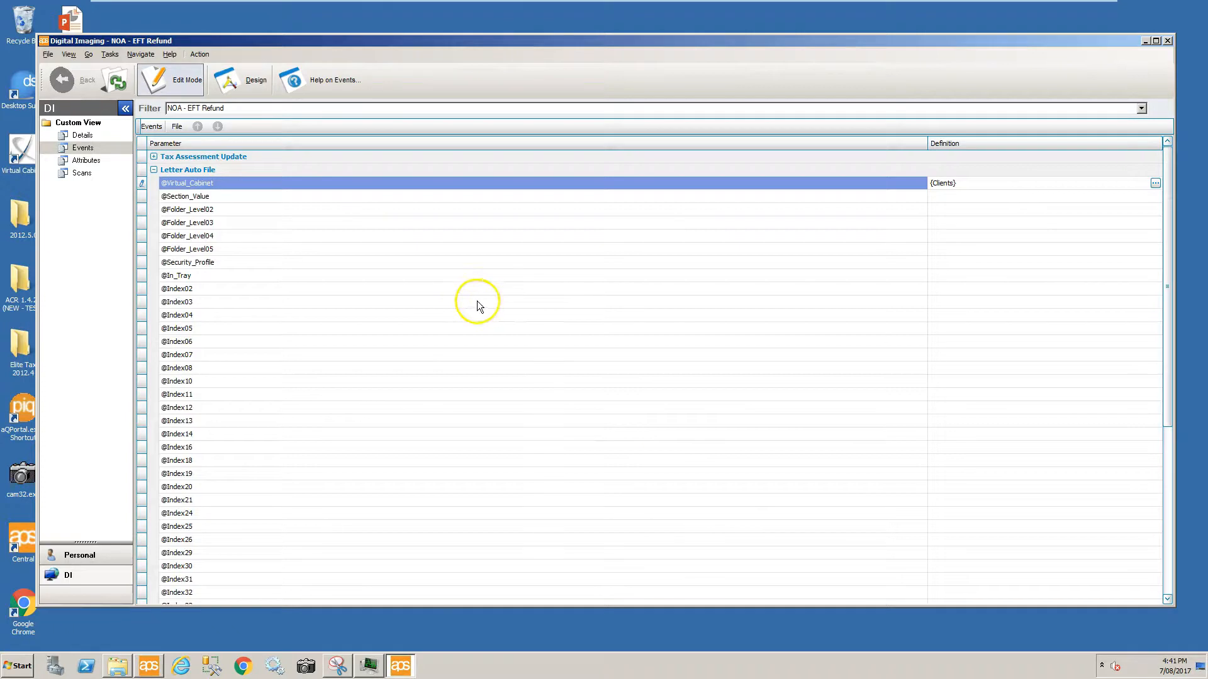
{"action": "left_click", "coordinate": [463, 288]}
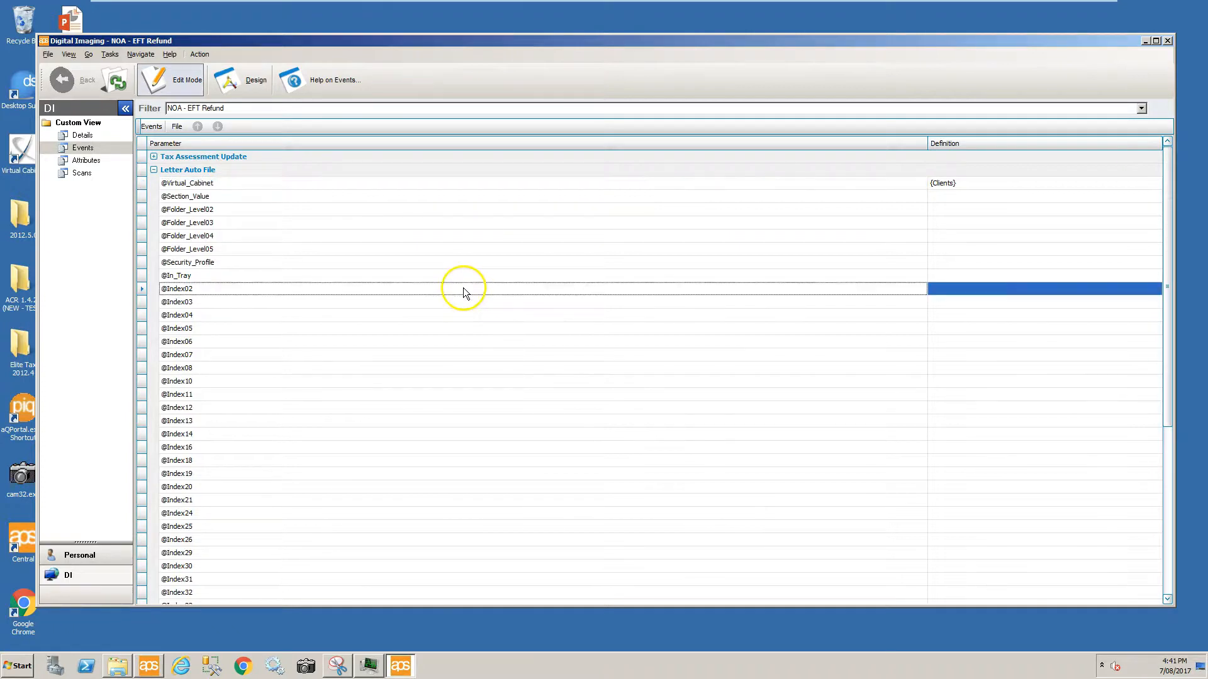
{"action": "left_click", "coordinate": [937, 289]}
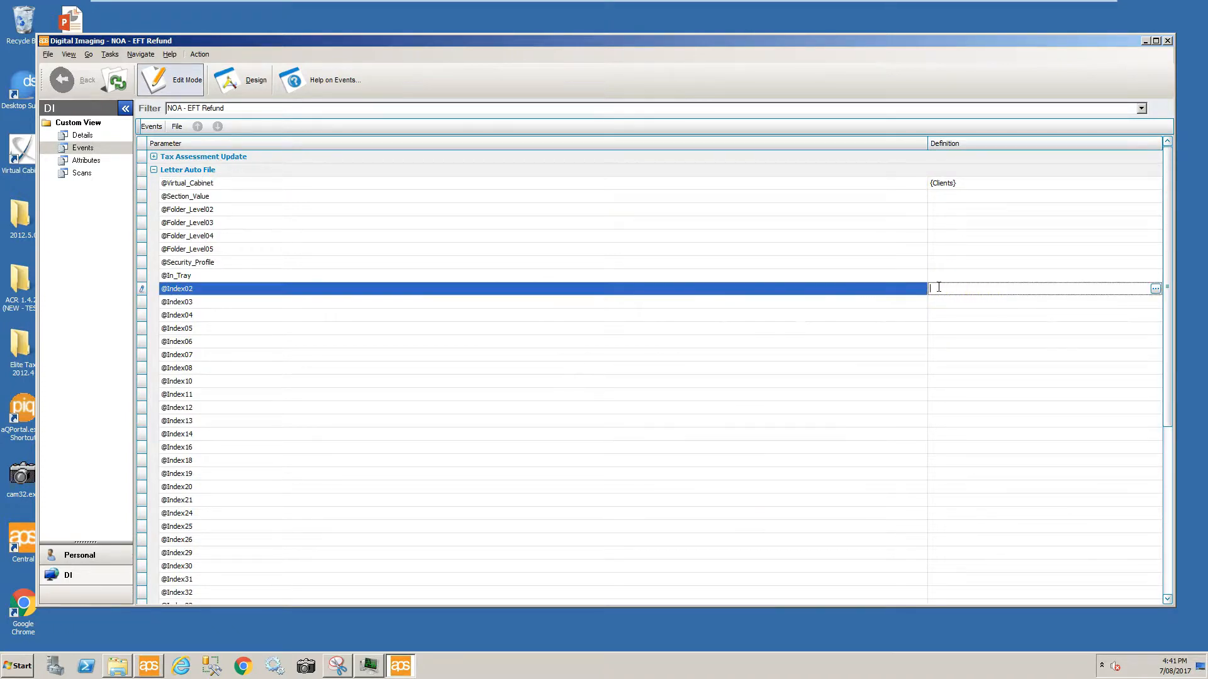
{"action": "left_click", "coordinate": [1155, 289]}
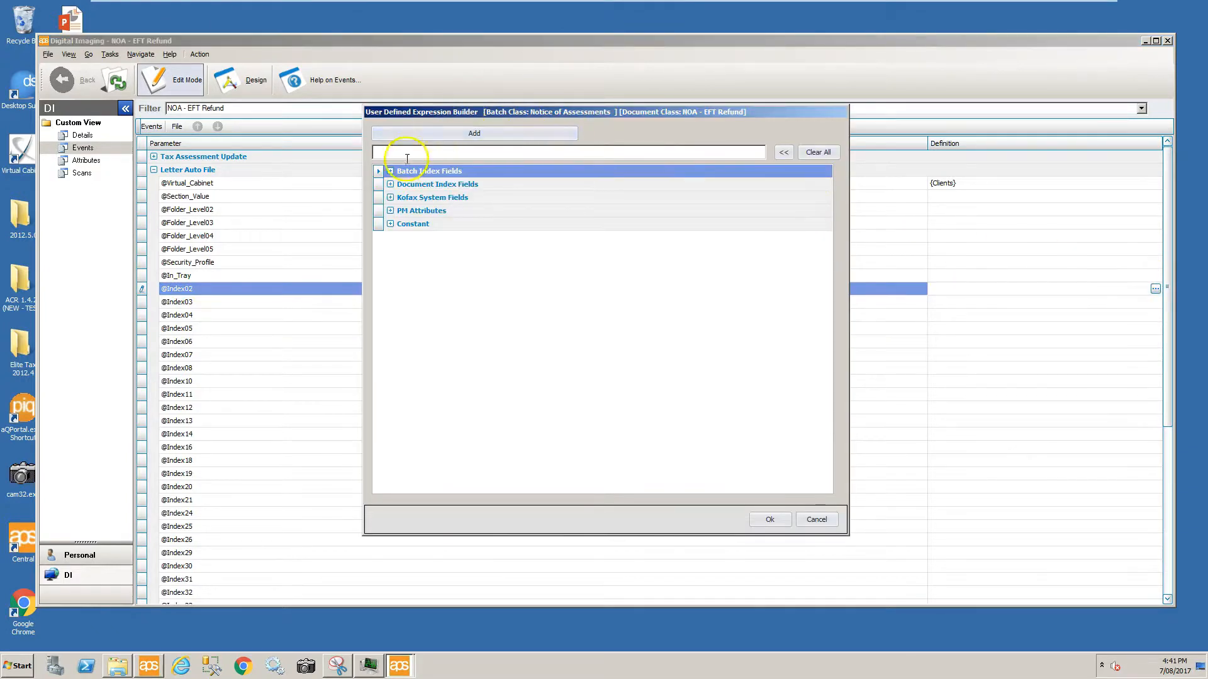
{"action": "left_click", "coordinate": [393, 185]}
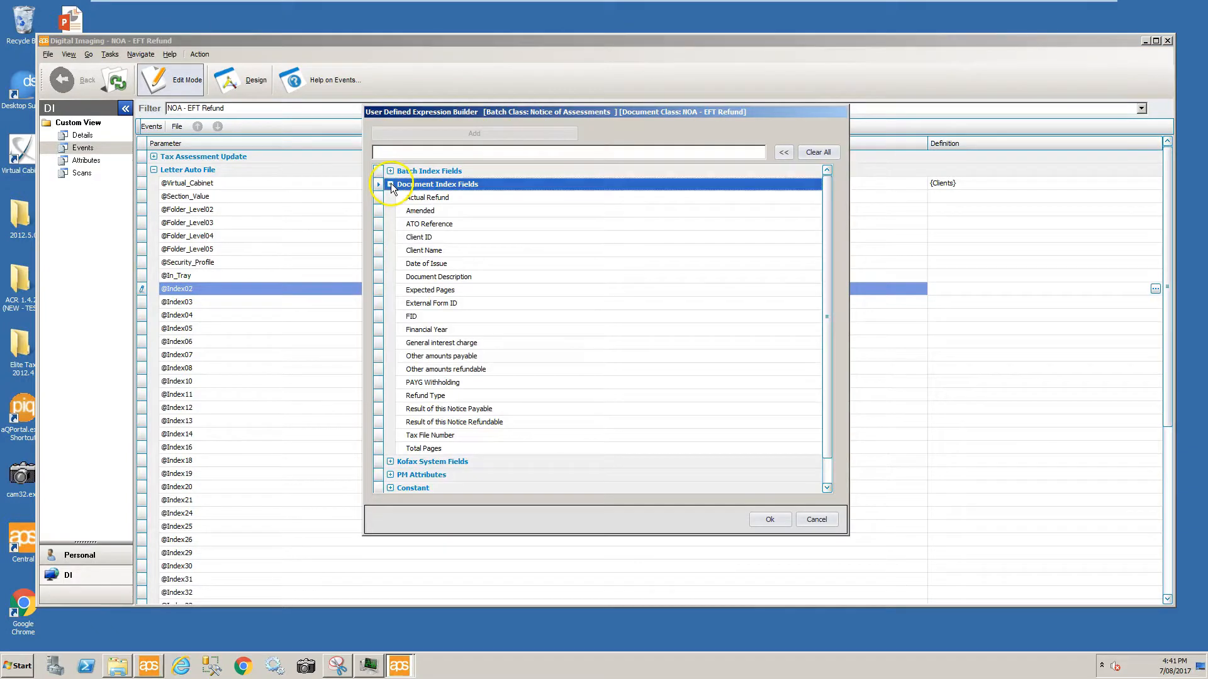
{"action": "left_click", "coordinate": [414, 242]}
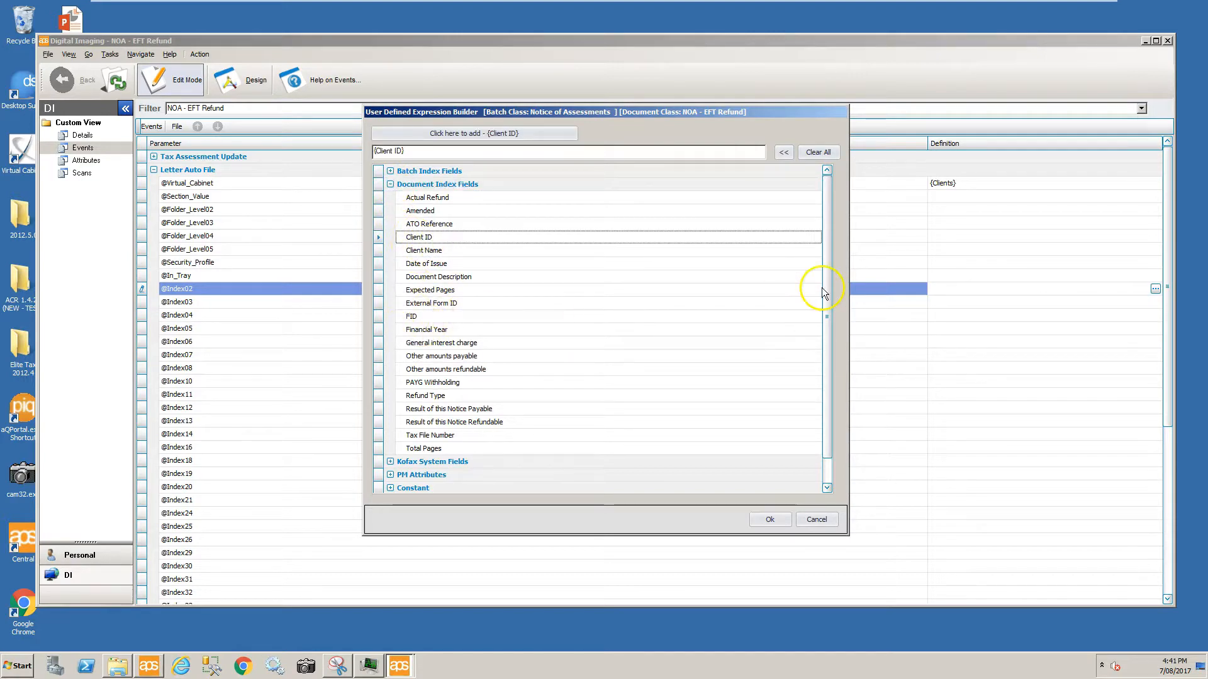
{"action": "left_click_drag", "start_coordinate": [824, 293], "coordinate": [817, 378]}
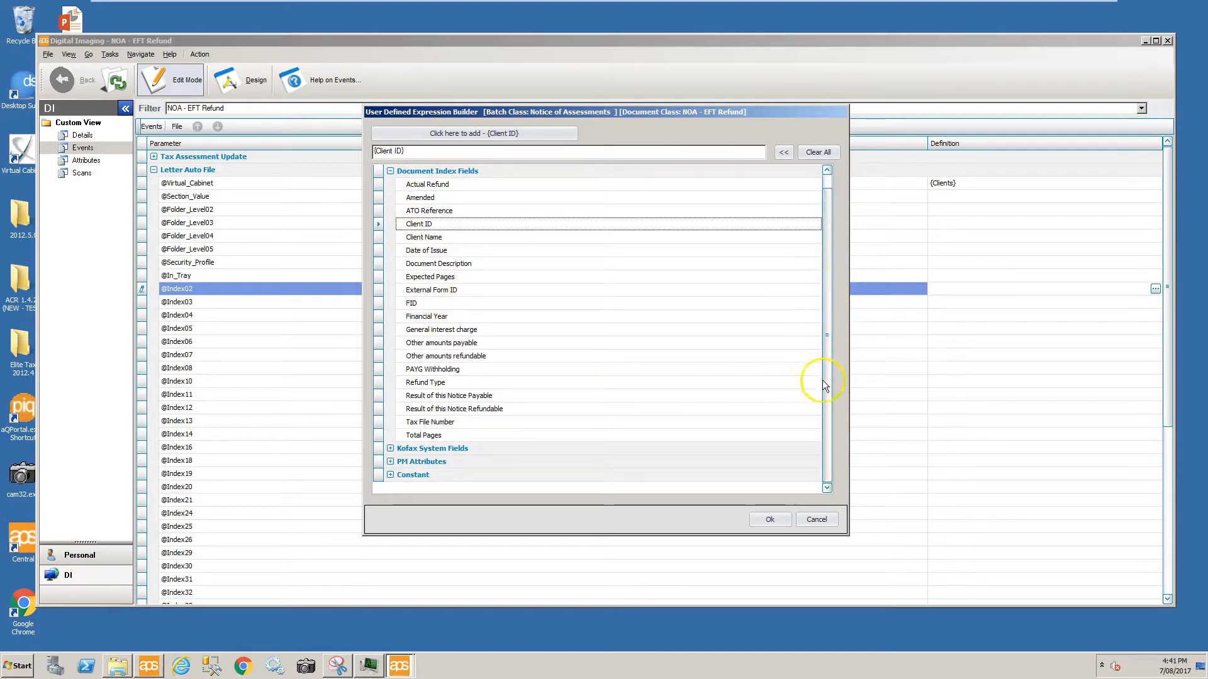
{"action": "left_click", "coordinate": [390, 475]}
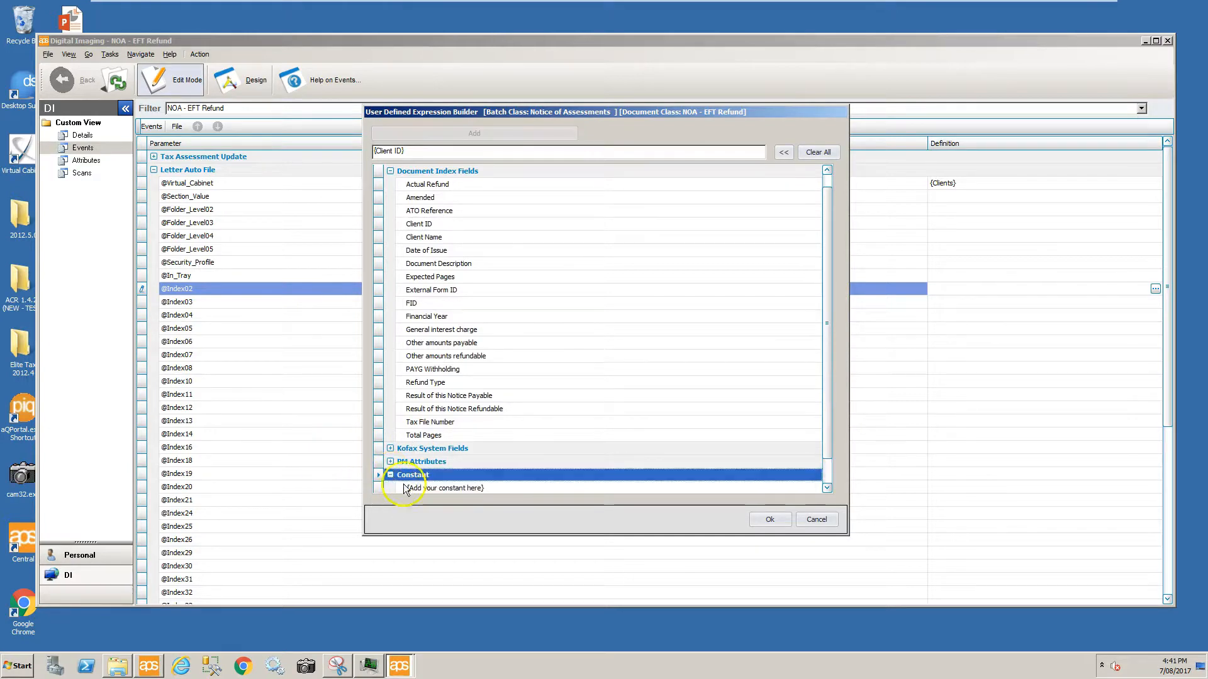
{"action": "type", "text": "-"}
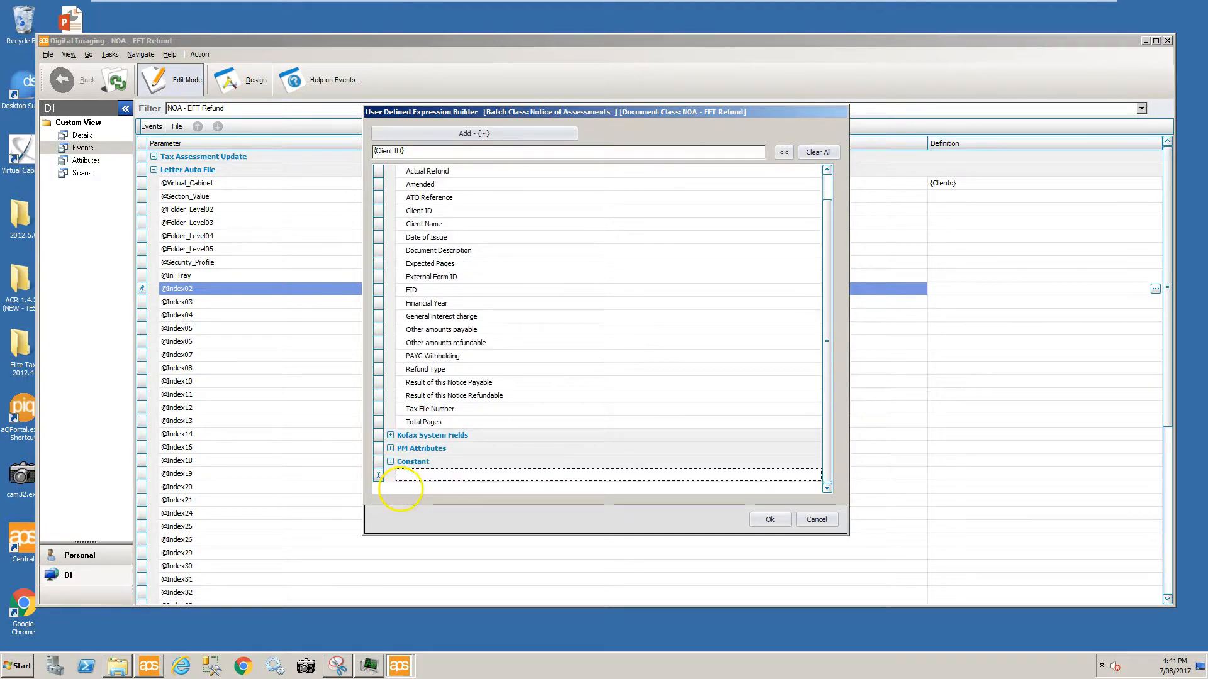
{"action": "left_click", "coordinate": [448, 135]}
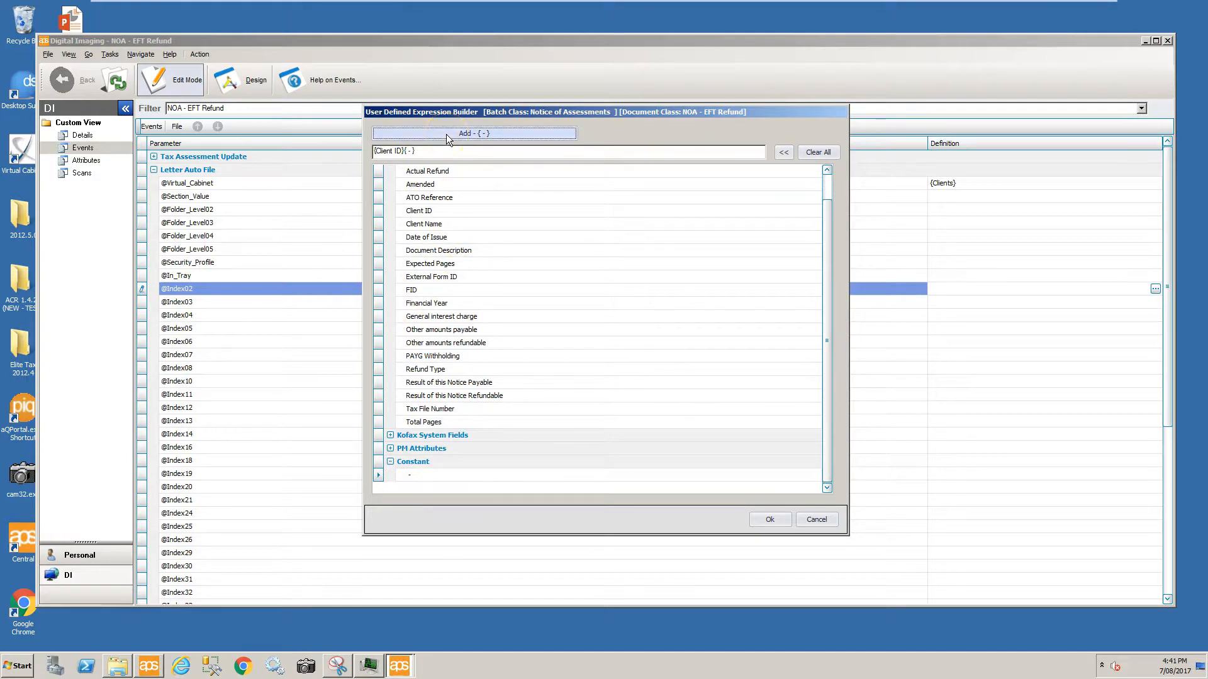
{"action": "double_click", "coordinate": [381, 225]}
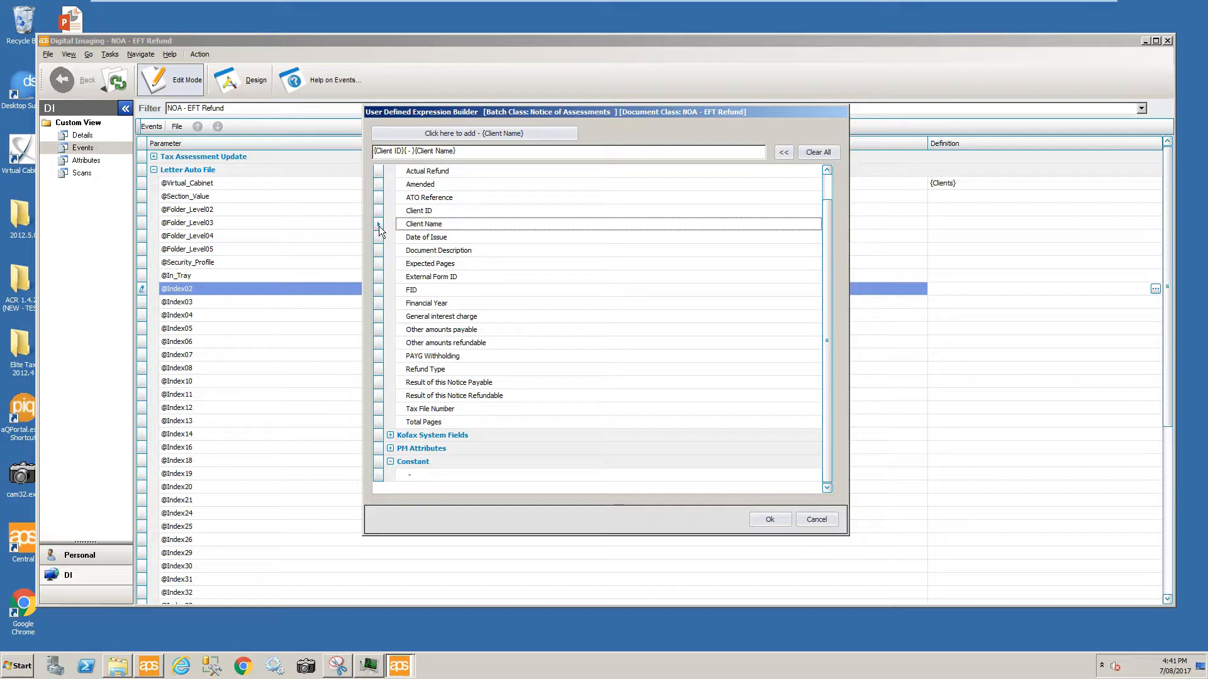
{"action": "left_click", "coordinate": [770, 519]}
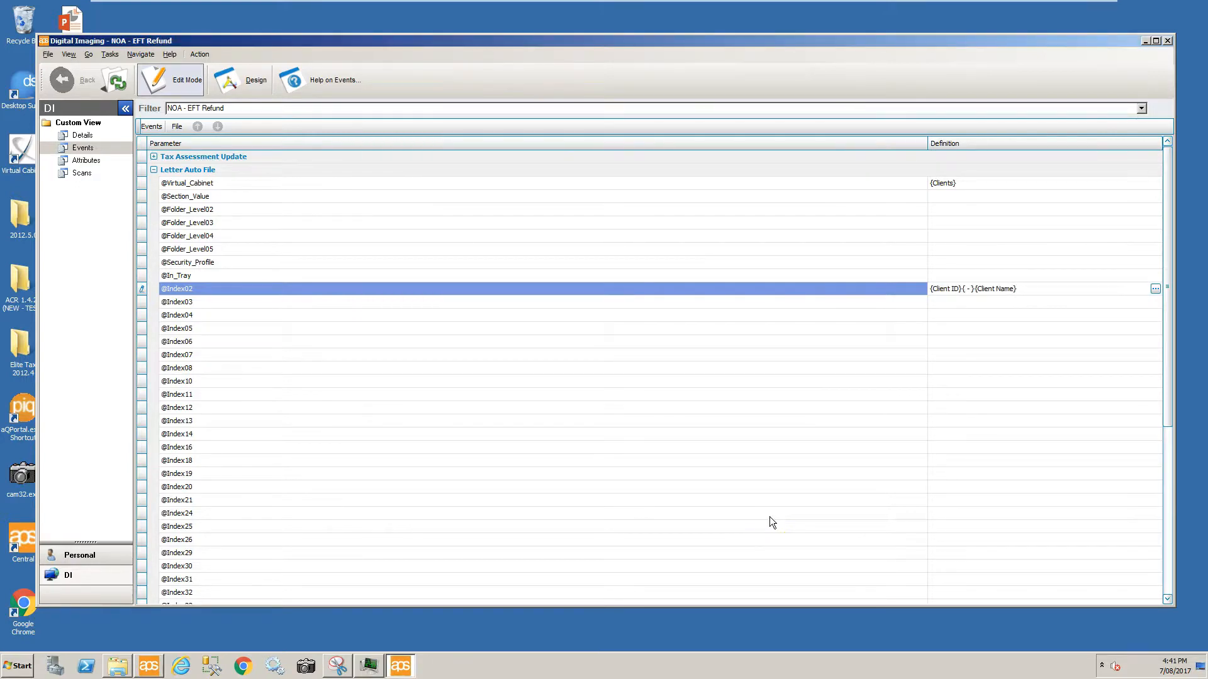
- Review the Client, Matter, Description and YEAR index definitions in the document class details, and return to its events
{"action": "left_click", "coordinate": [83, 135]}
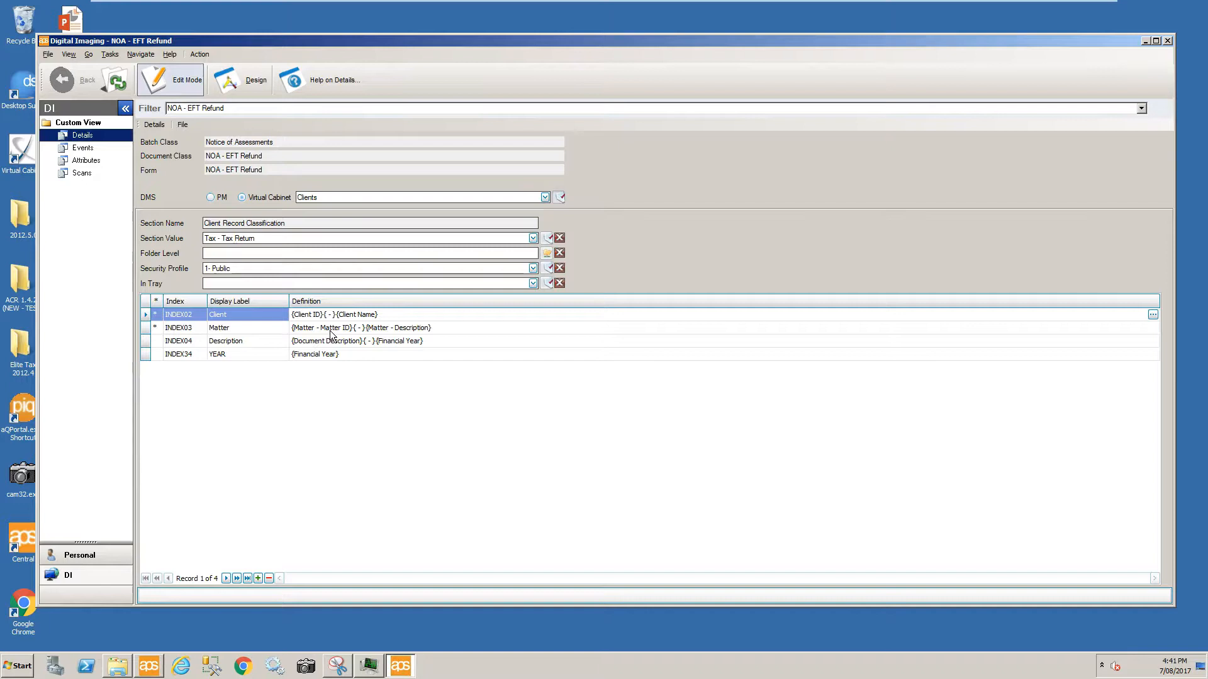
{"action": "left_click", "coordinate": [354, 340]}
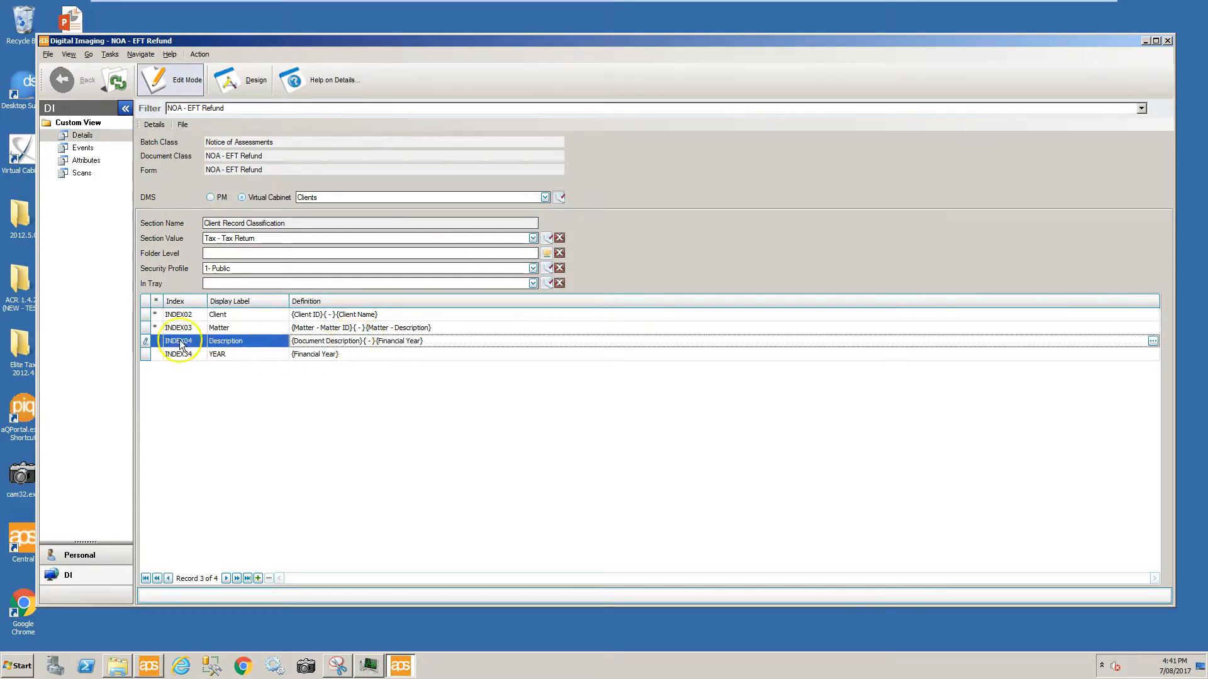
{"action": "left_click", "coordinate": [174, 317]}
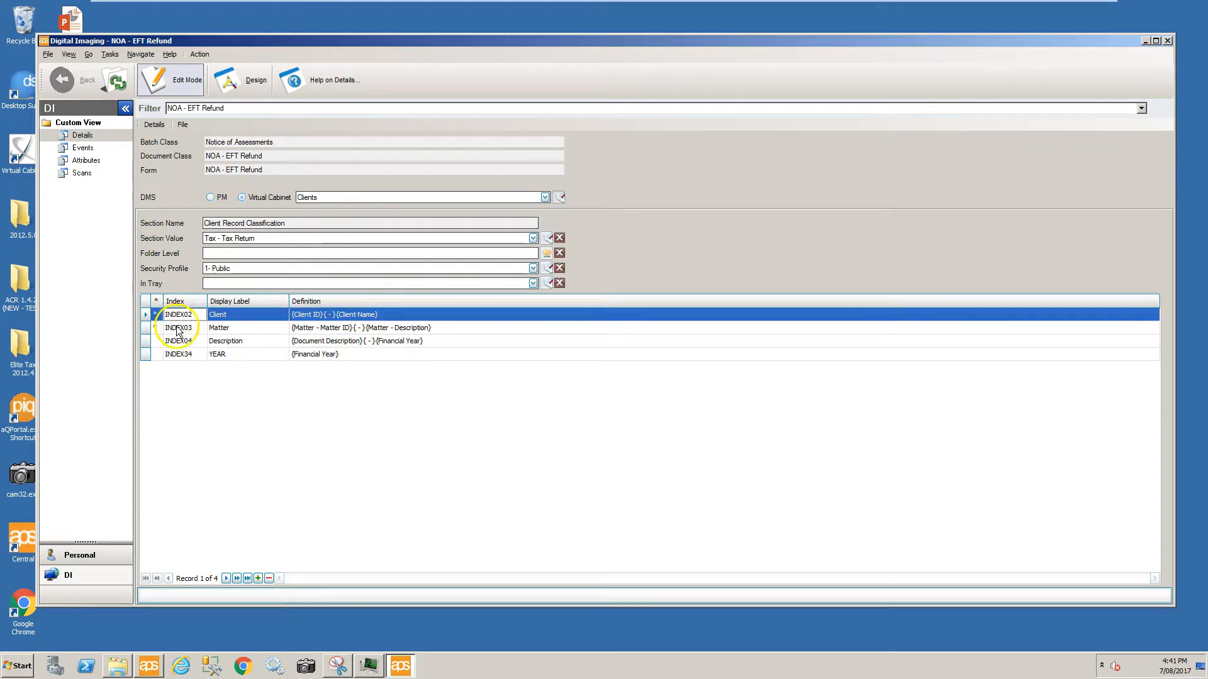
{"action": "left_click", "coordinate": [178, 328]}
{"action": "left_click", "coordinate": [182, 343]}
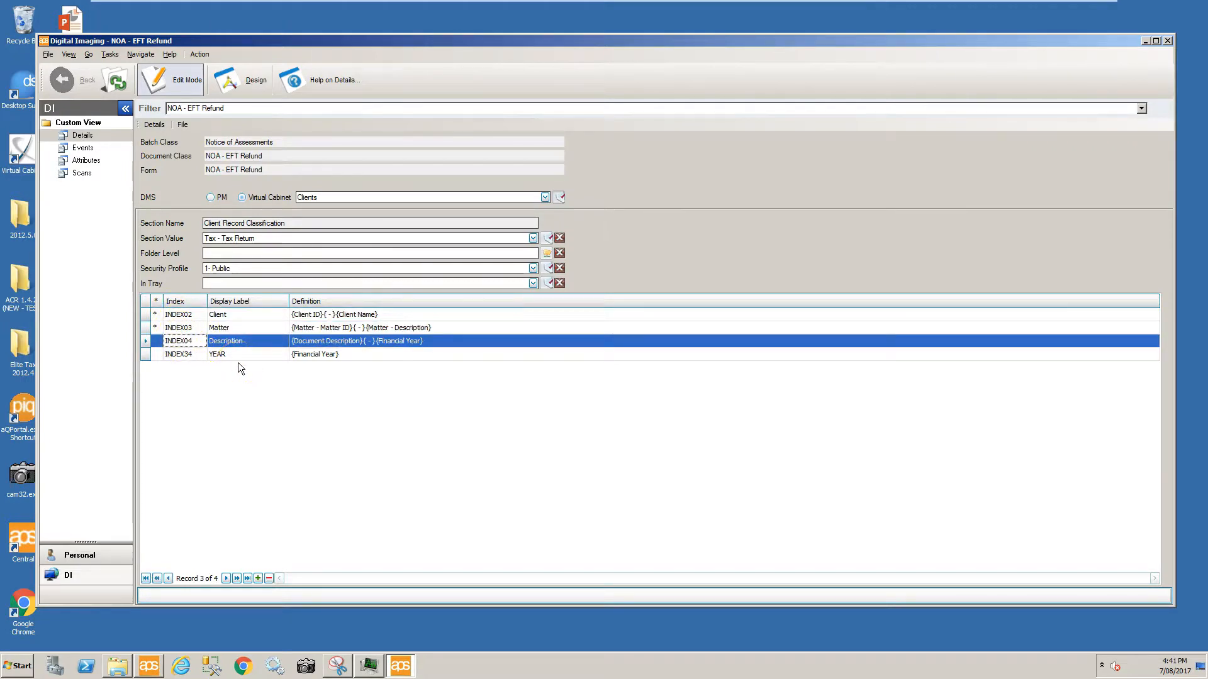
{"action": "left_click", "coordinate": [199, 356]}
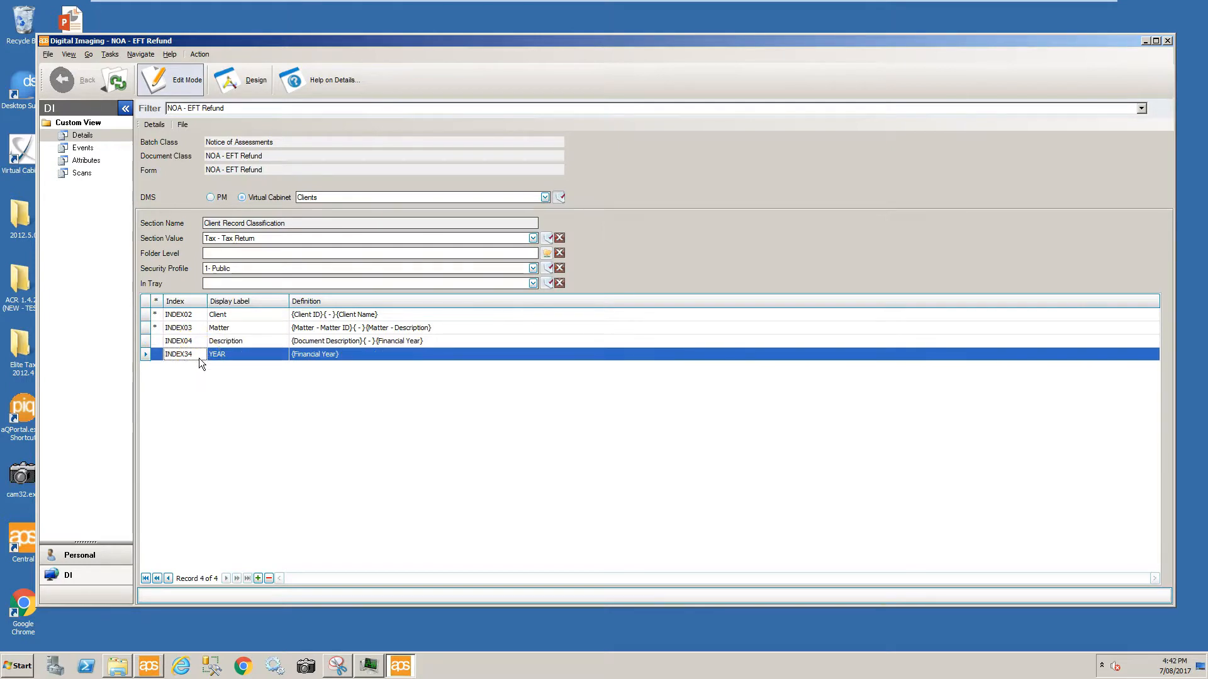
{"action": "left_click", "coordinate": [83, 147]}
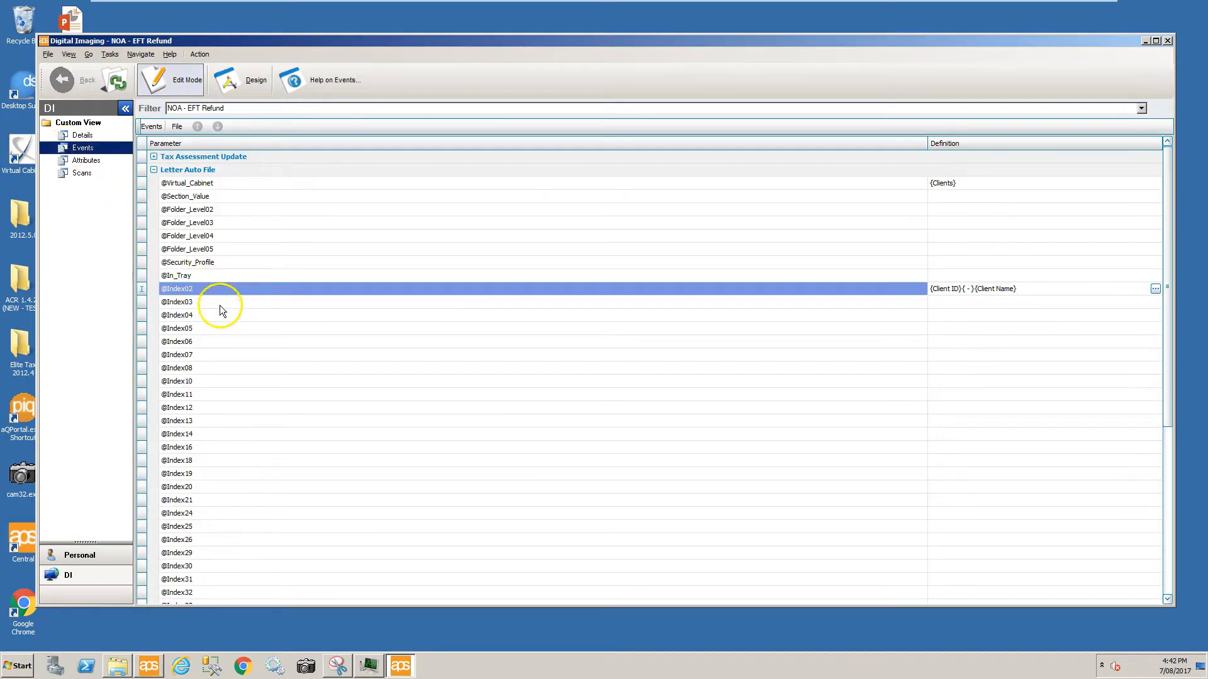
{"action": "left_click", "coordinate": [221, 305]}
{"action": "left_click", "coordinate": [1153, 304]}
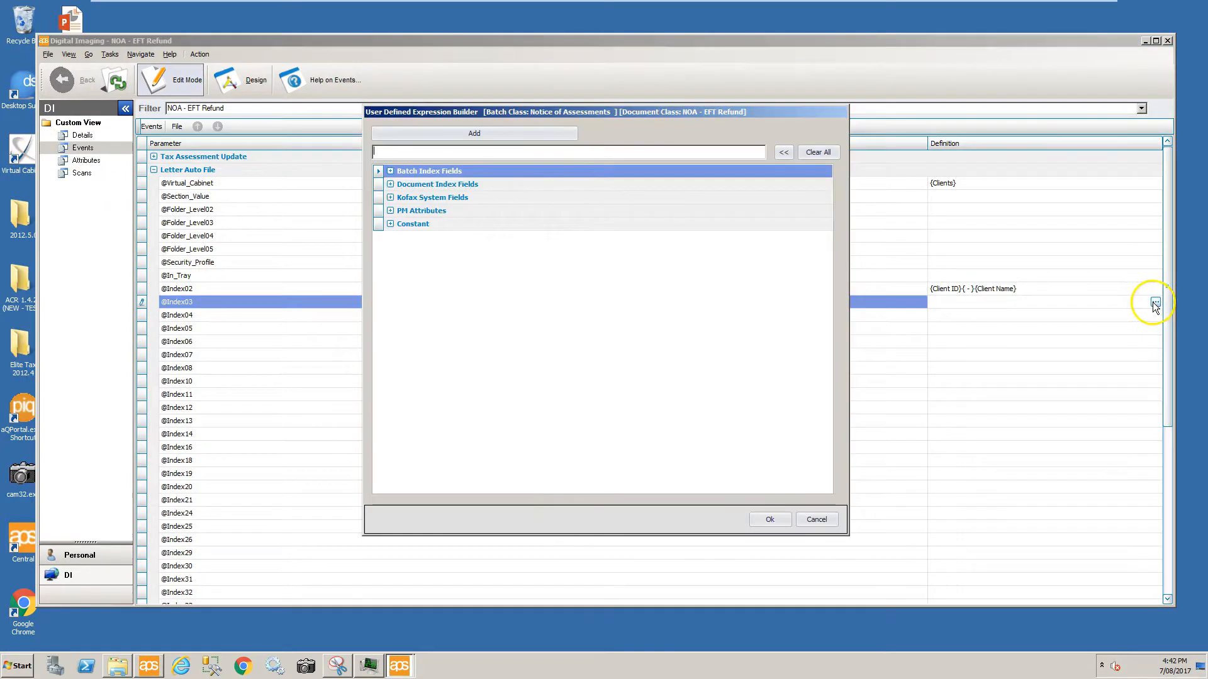
{"action": "left_click", "coordinate": [391, 211]}
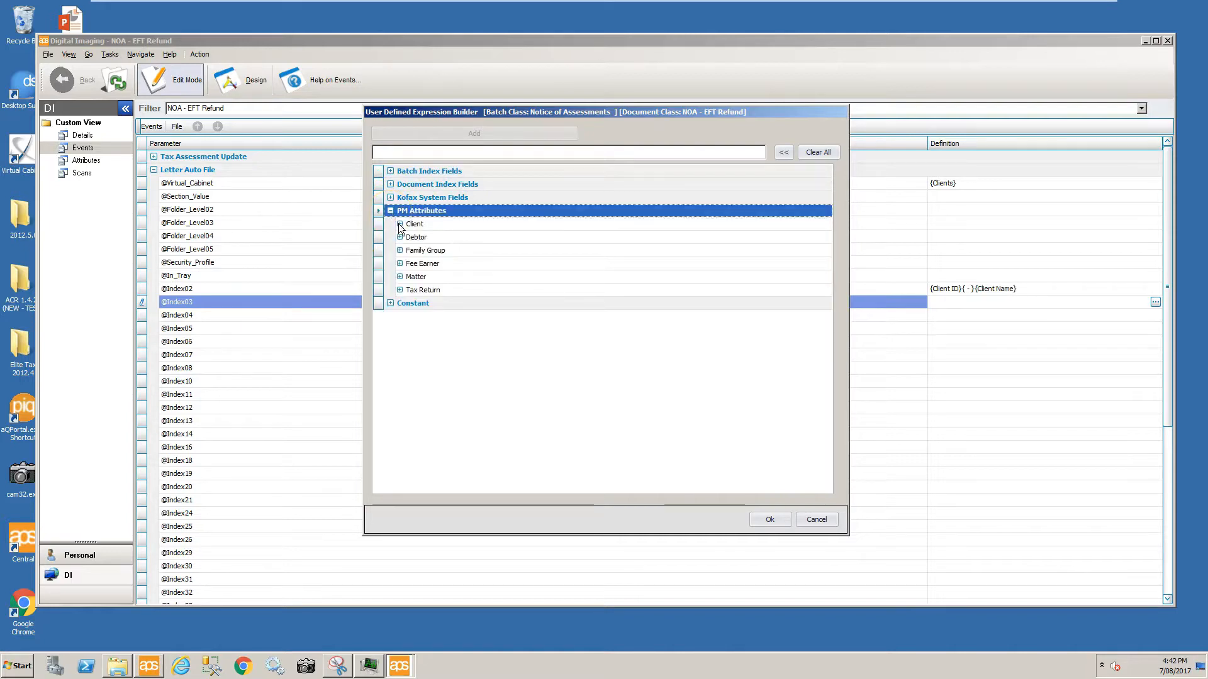
{"action": "left_click", "coordinate": [399, 276]}
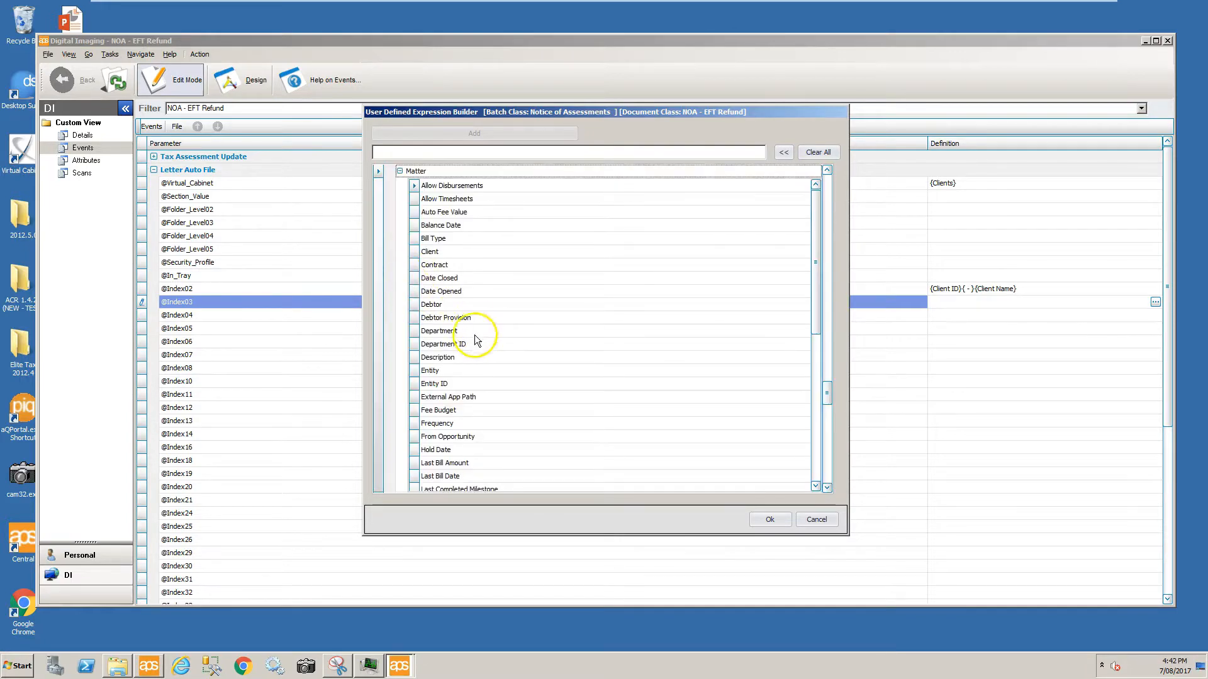
{"action": "left_click_drag", "start_coordinate": [813, 305], "coordinate": [811, 377]}
{"action": "left_click", "coordinate": [417, 437]}
{"action": "double_click", "coordinate": [416, 437]}
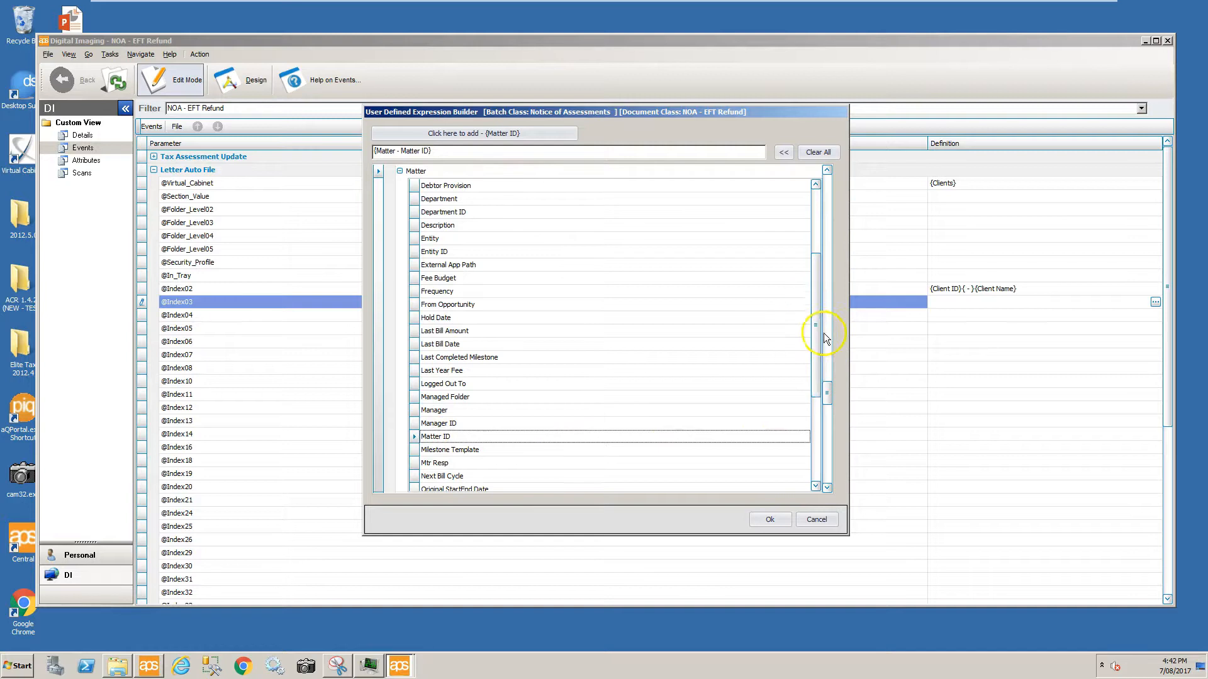
{"action": "left_click_drag", "start_coordinate": [828, 393], "coordinate": [828, 432]}
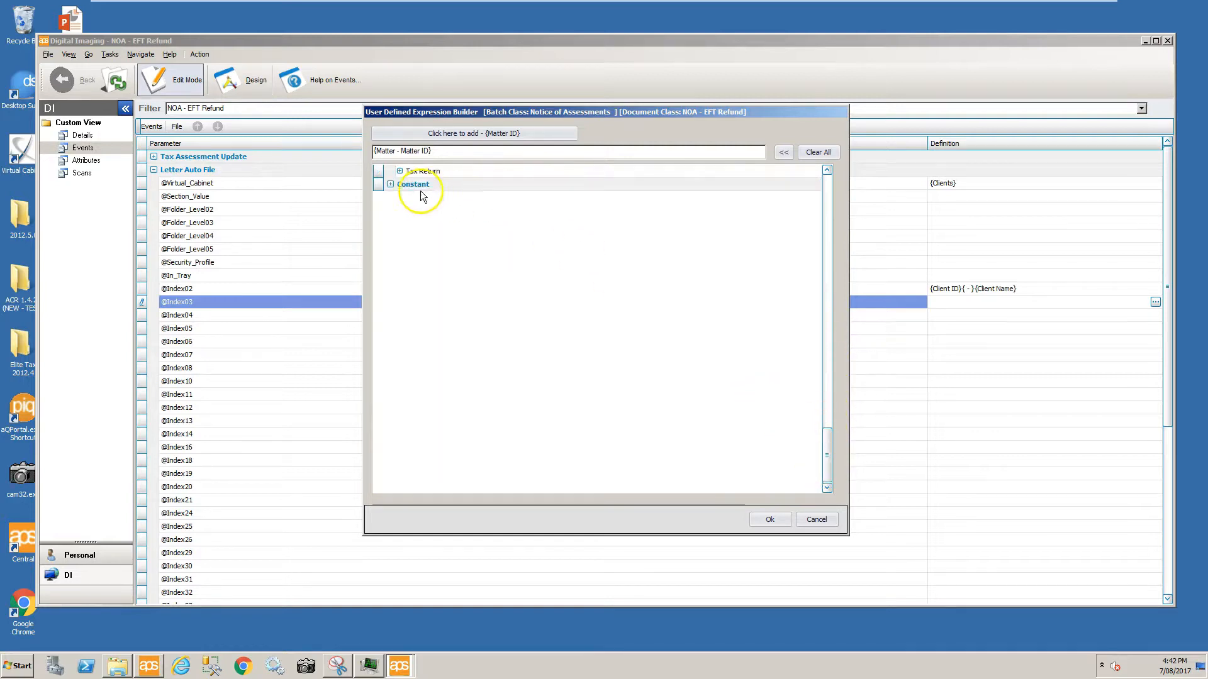
{"action": "left_click", "coordinate": [390, 185]}
{"action": "left_click", "coordinate": [404, 199]}
{"action": "type", "text": "-"}
{"action": "left_click", "coordinate": [435, 135]}
{"action": "left_click_drag", "start_coordinate": [825, 437], "coordinate": [825, 415]}
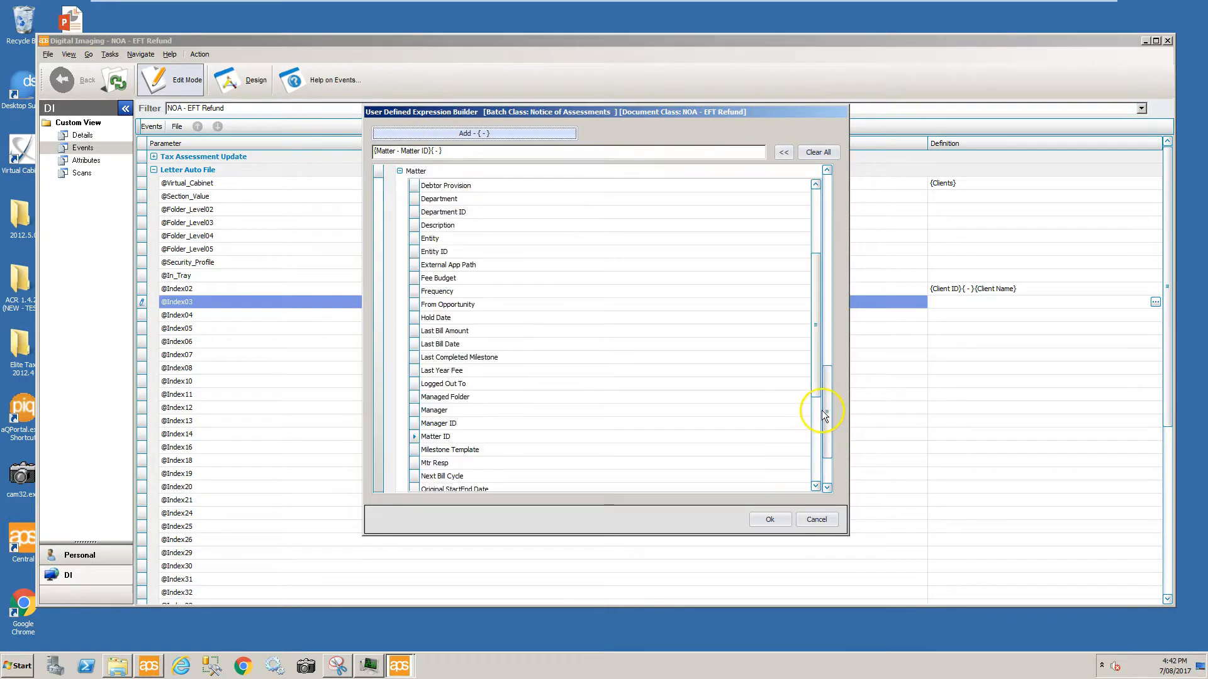
{"action": "left_click", "coordinate": [418, 226]}
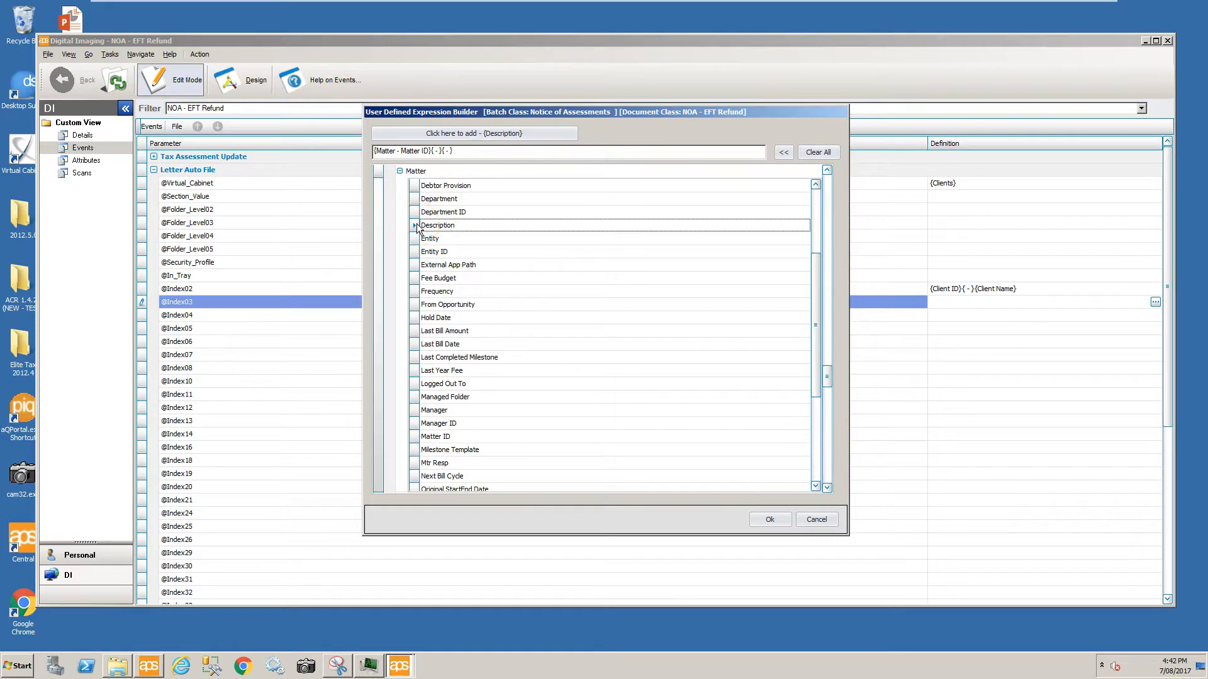
{"action": "left_click", "coordinate": [783, 155]}
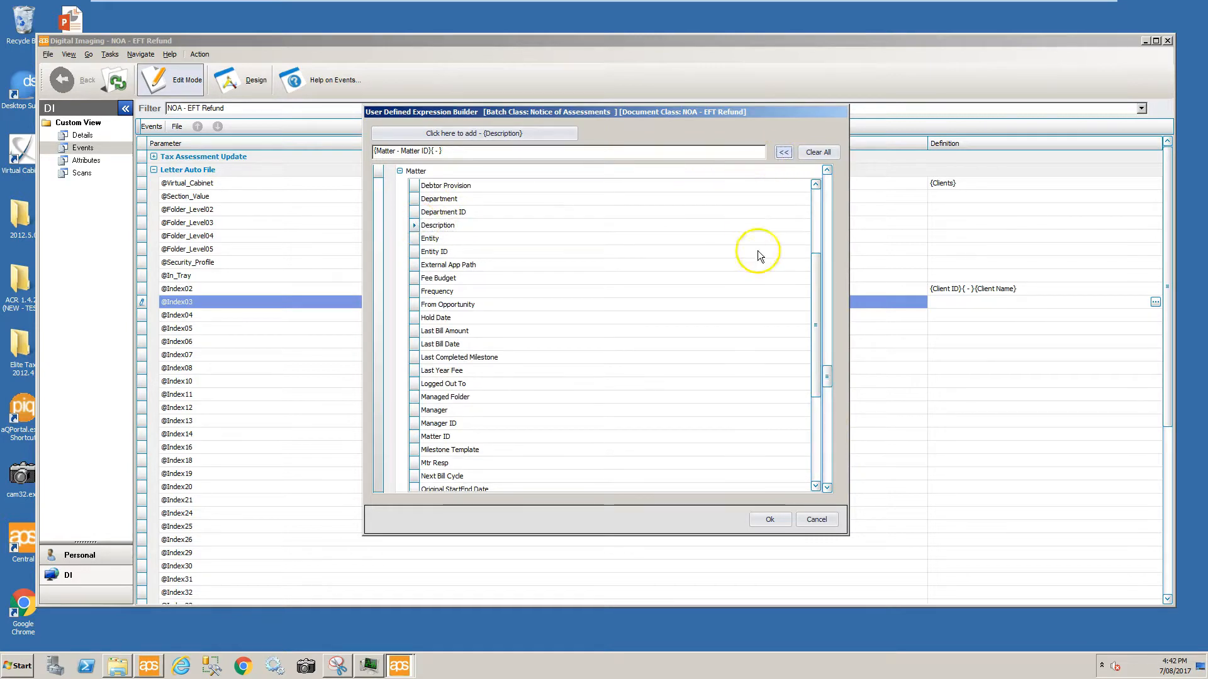
{"action": "left_click", "coordinate": [828, 366]}
{"action": "left_click_drag", "start_coordinate": [828, 371], "coordinate": [829, 341]}
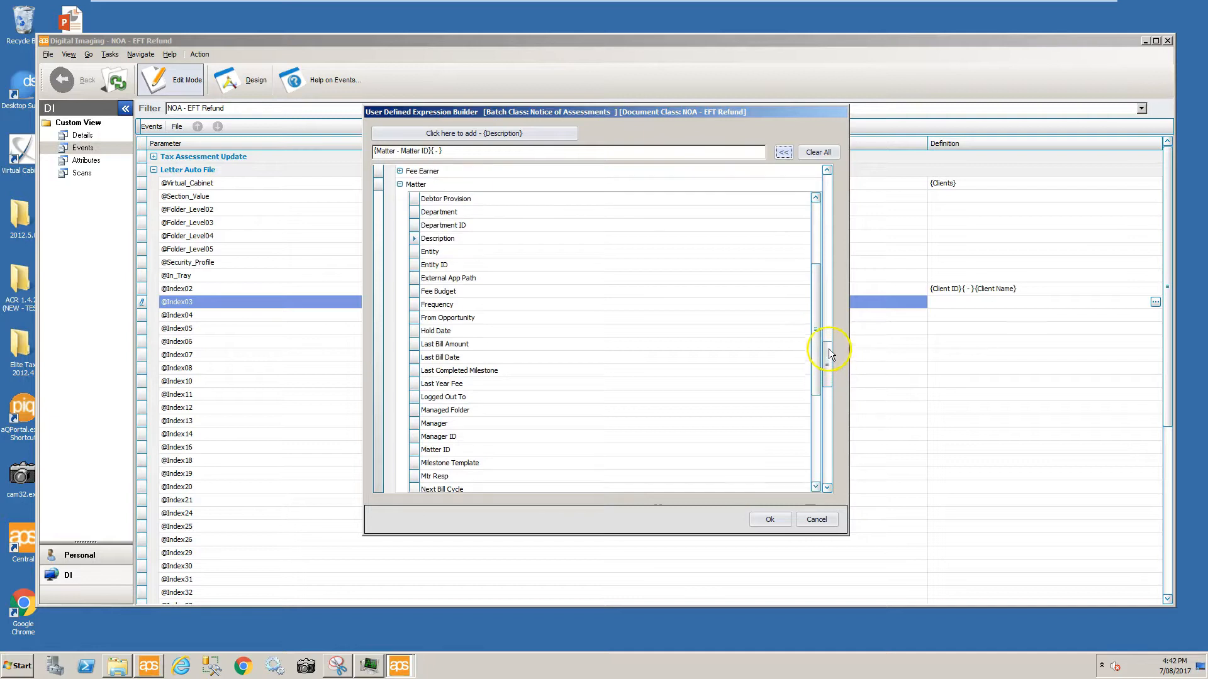
{"action": "left_click", "coordinate": [424, 186]}
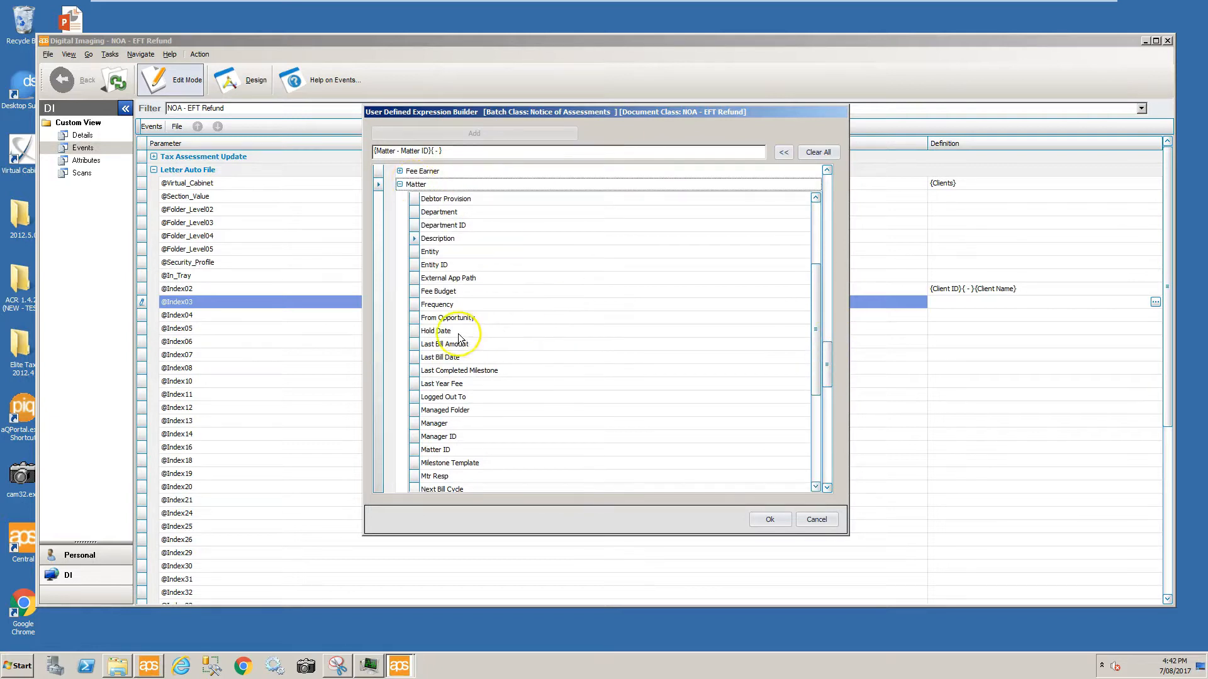
{"action": "left_click", "coordinate": [426, 241]}
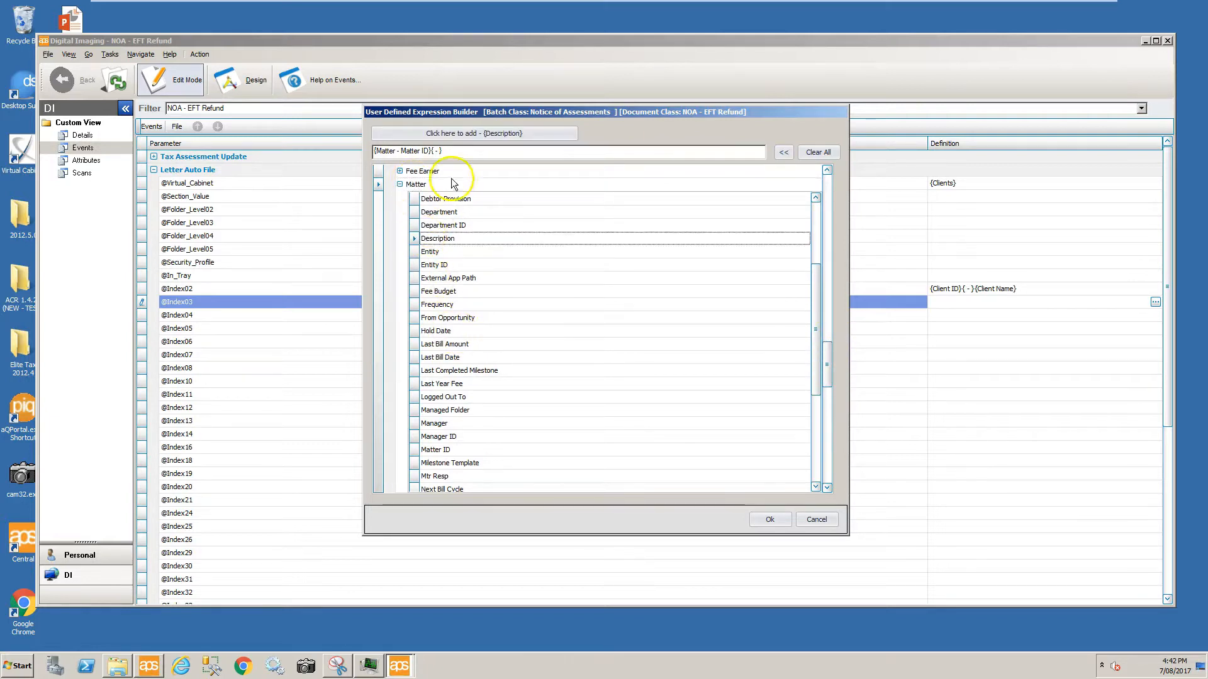
{"action": "left_click", "coordinate": [463, 134]}
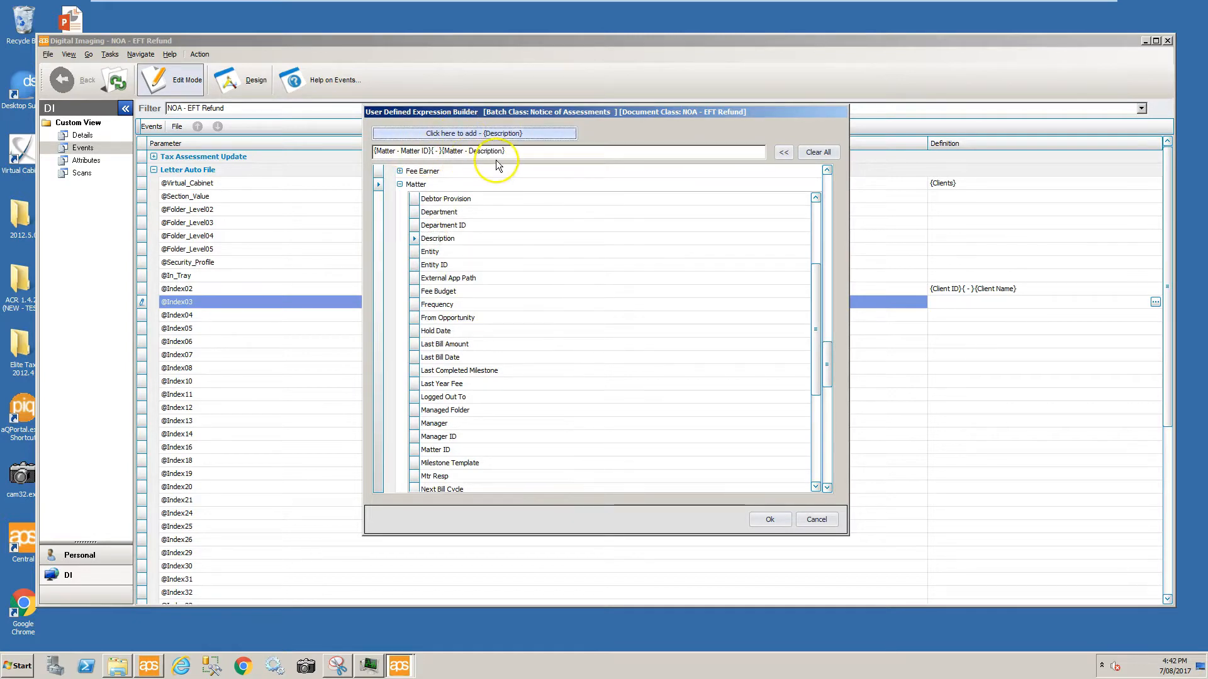
{"action": "left_click", "coordinate": [770, 520]}
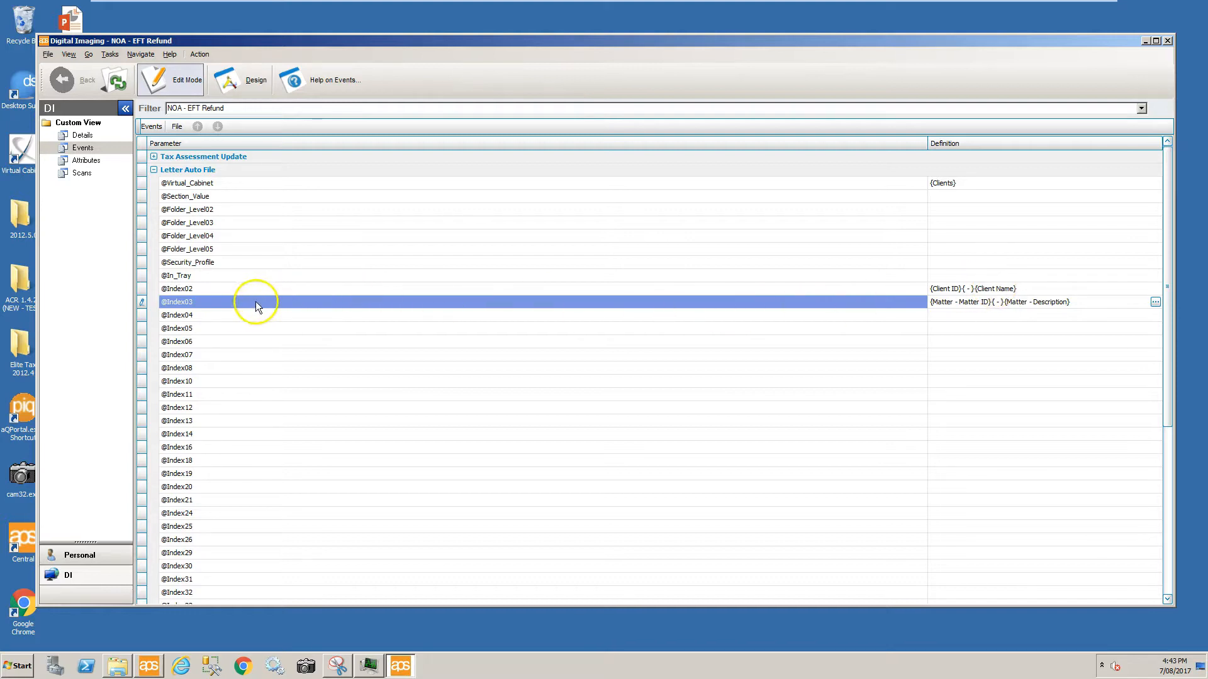
{"action": "left_click", "coordinate": [253, 318]}
{"action": "left_click", "coordinate": [1143, 315]}
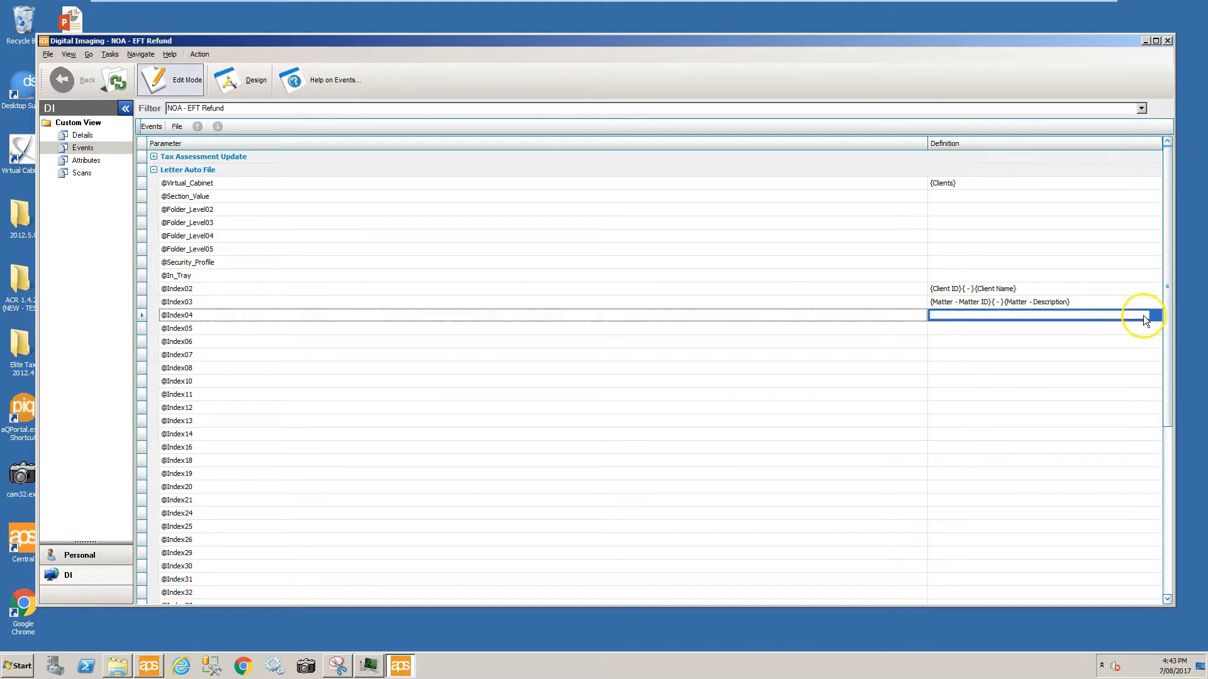
{"action": "left_click", "coordinate": [1155, 316]}
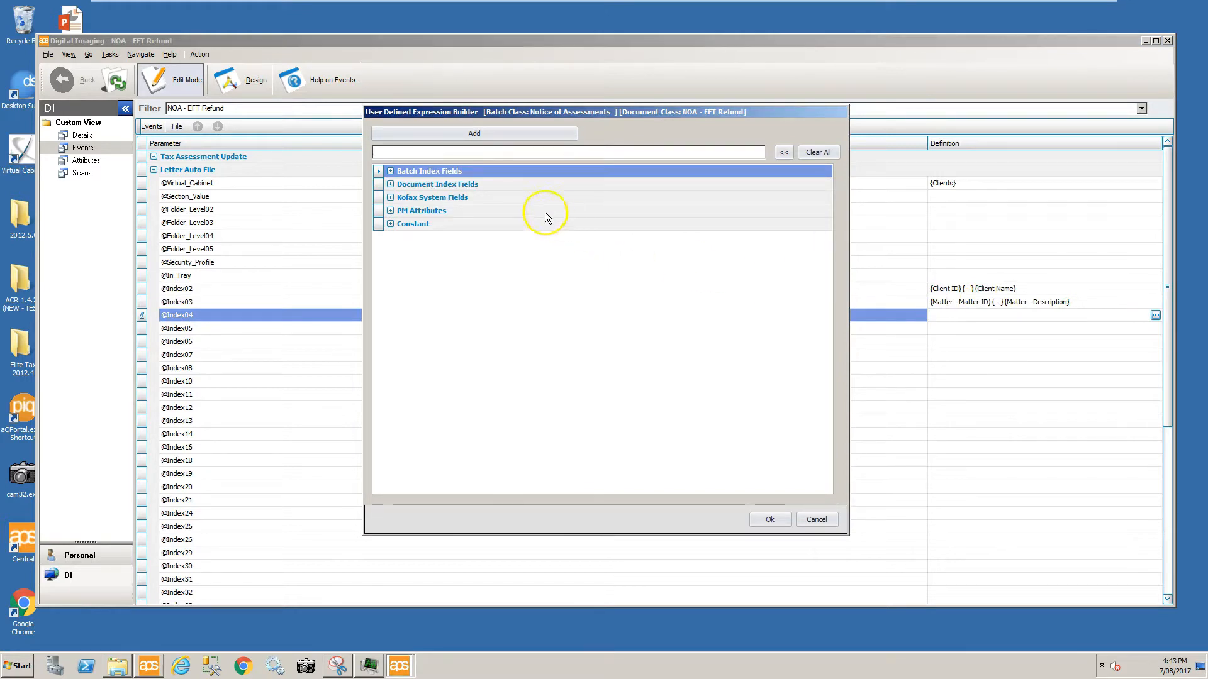
{"action": "left_click", "coordinate": [390, 185]}
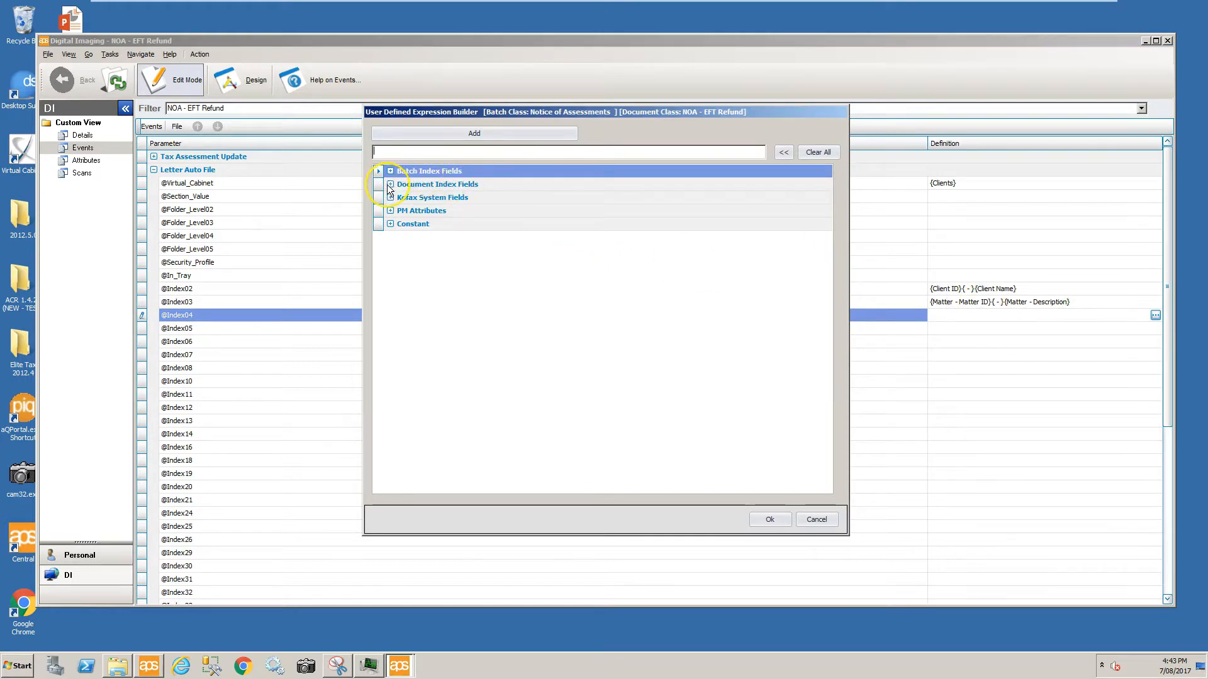
{"action": "left_click", "coordinate": [390, 225]}
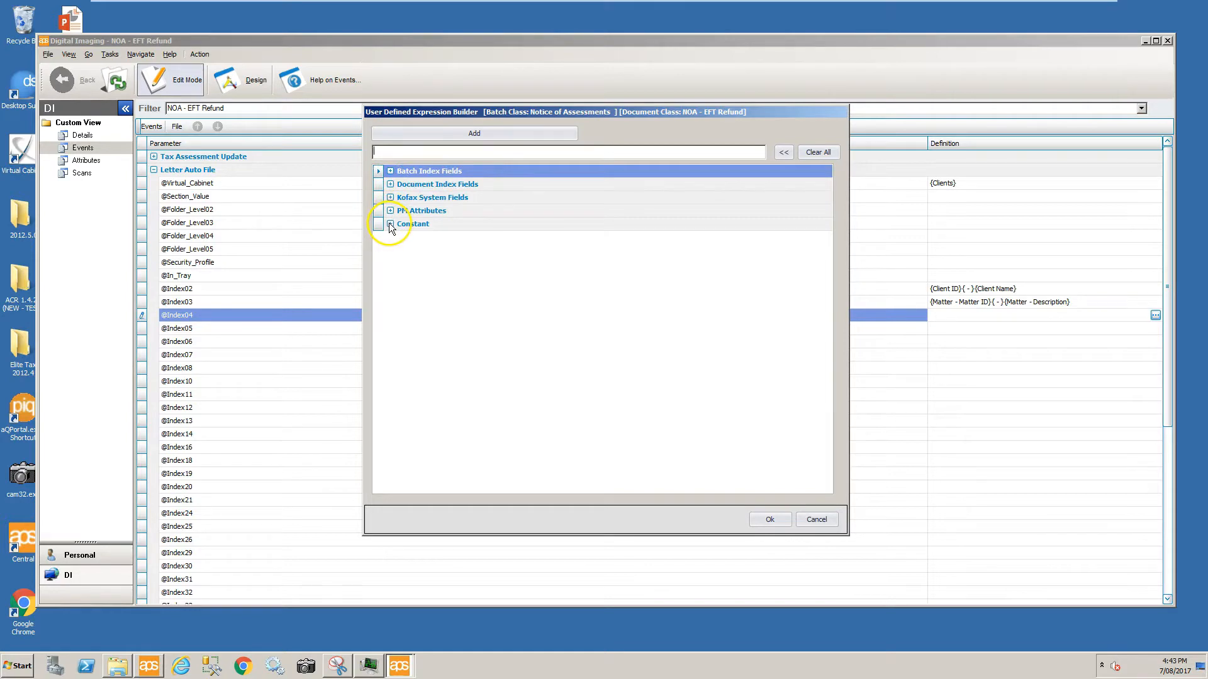
{"action": "left_click", "coordinate": [390, 185]}
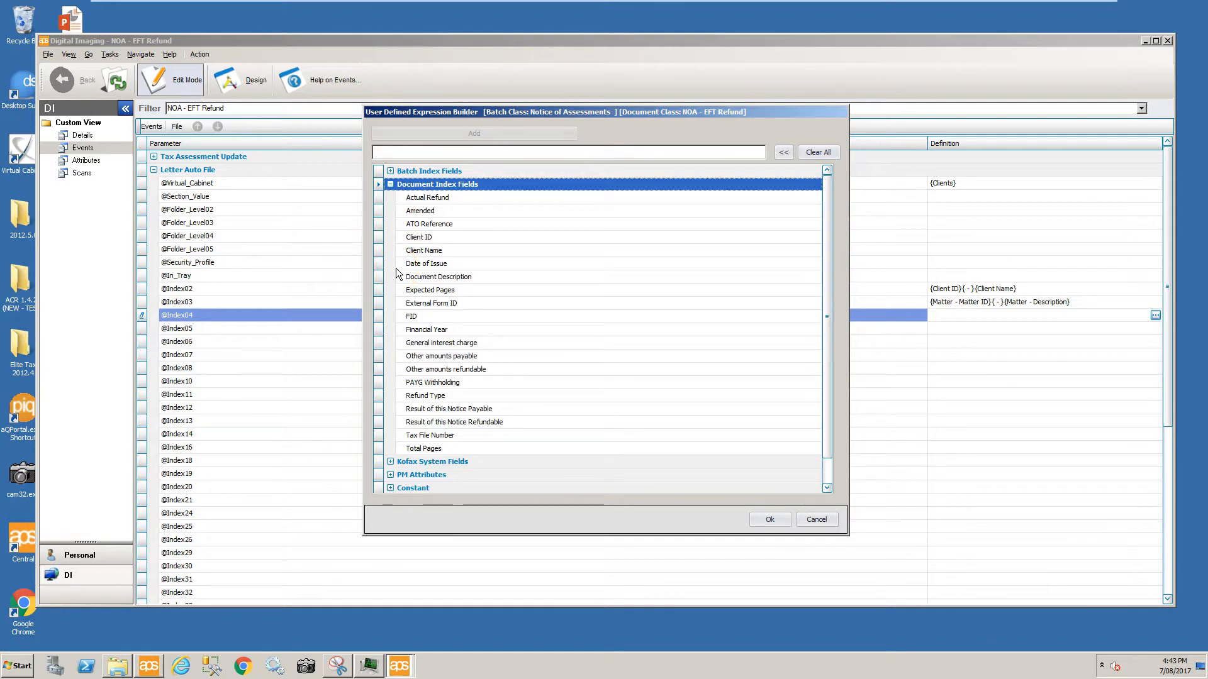
{"action": "double_click", "coordinate": [380, 252]}
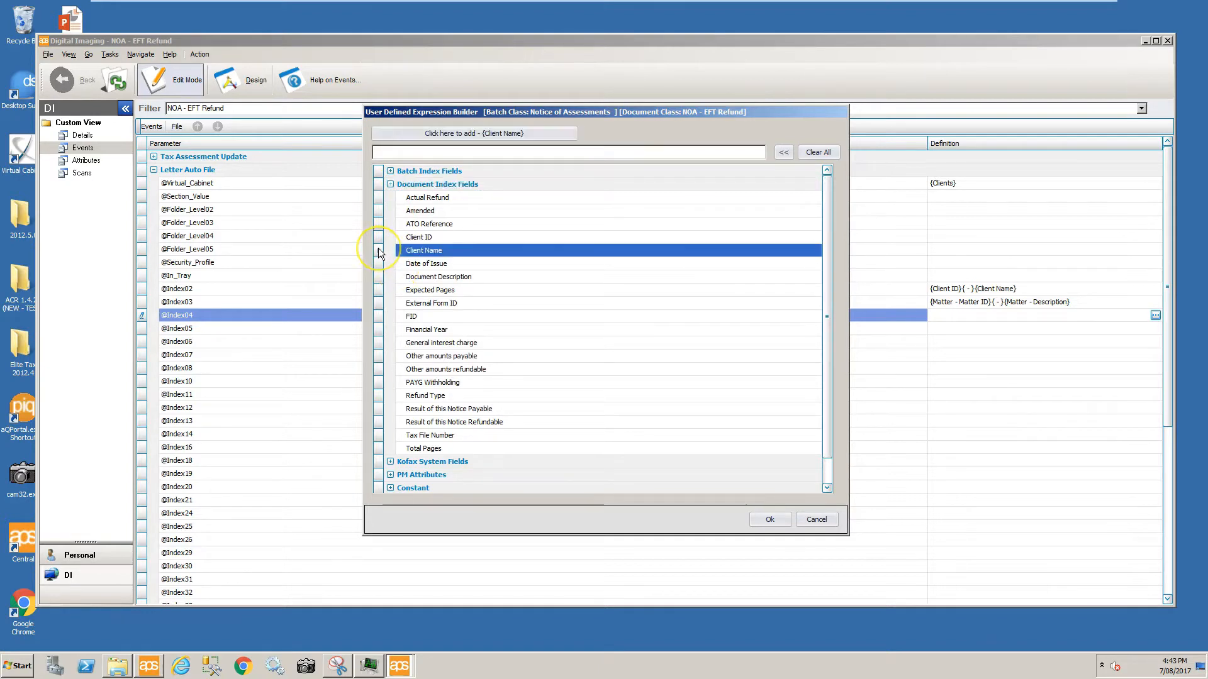
{"action": "left_click", "coordinate": [390, 488]}
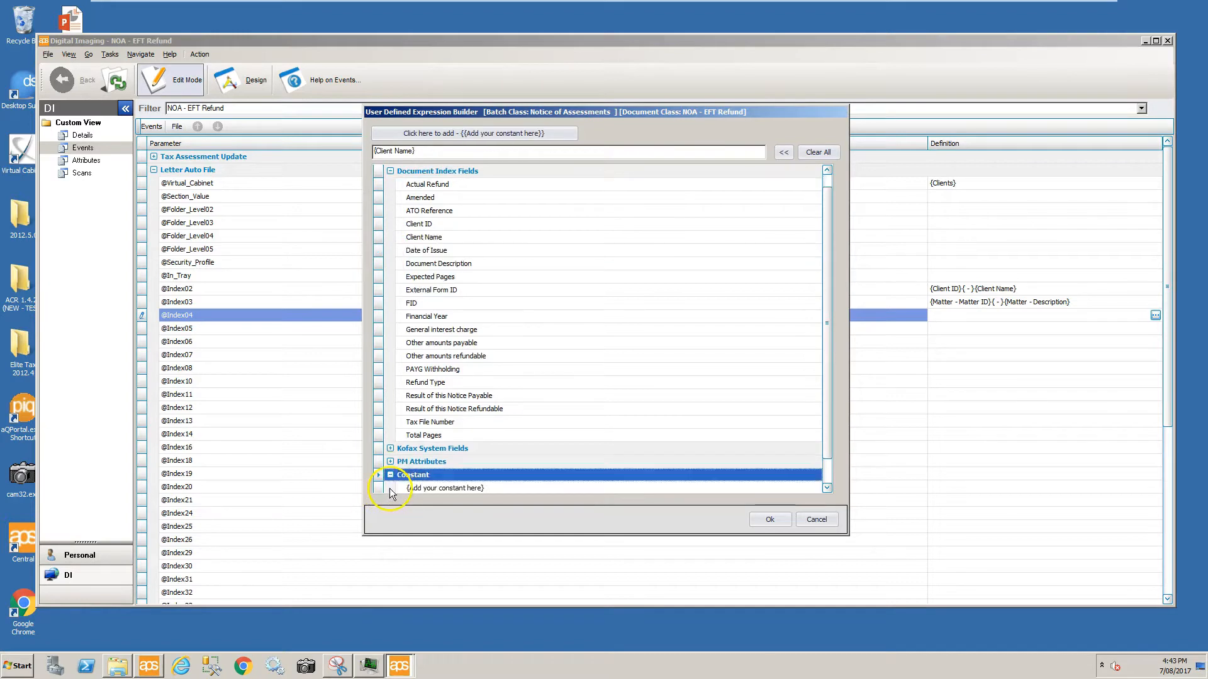
{"action": "left_click", "coordinate": [402, 489]}
{"action": "type", "text": "-"}
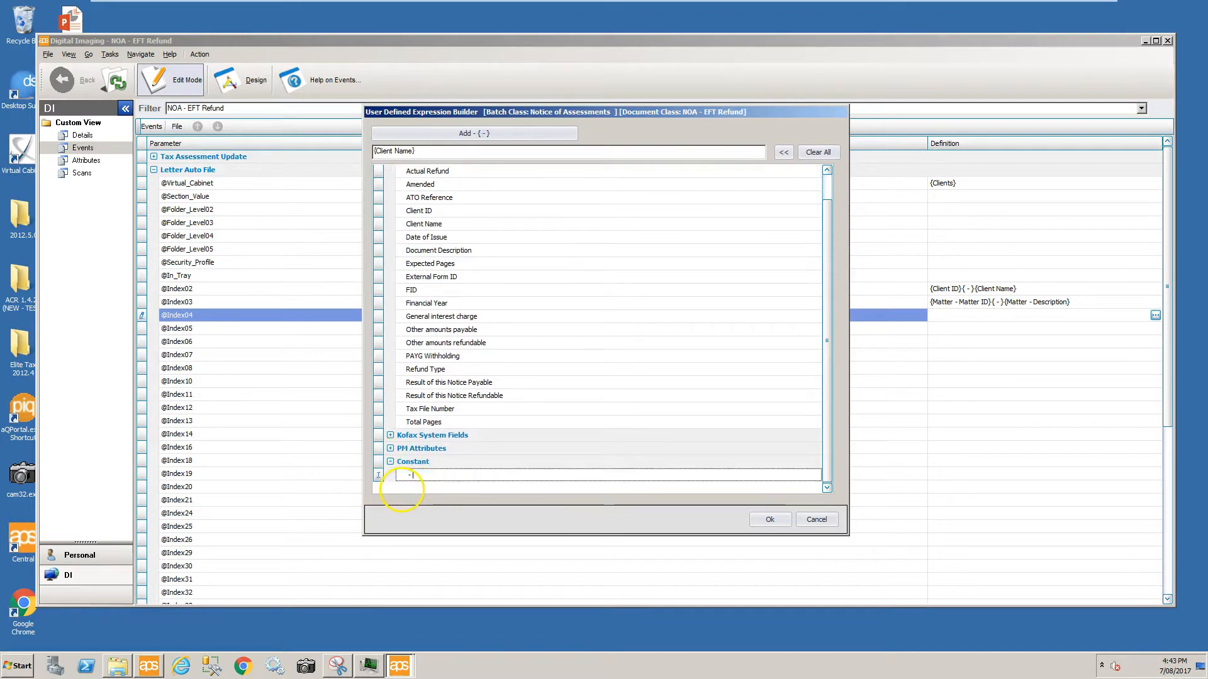
{"action": "left_click", "coordinate": [499, 135]}
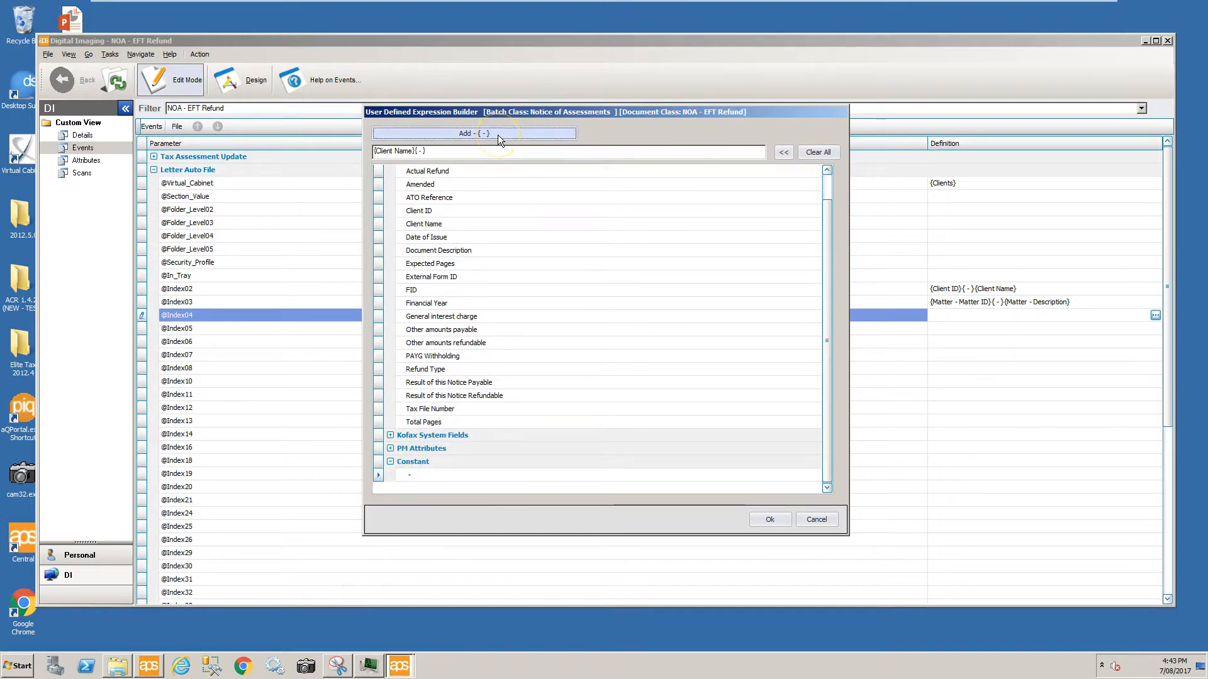
{"action": "double_click", "coordinate": [378, 251]}
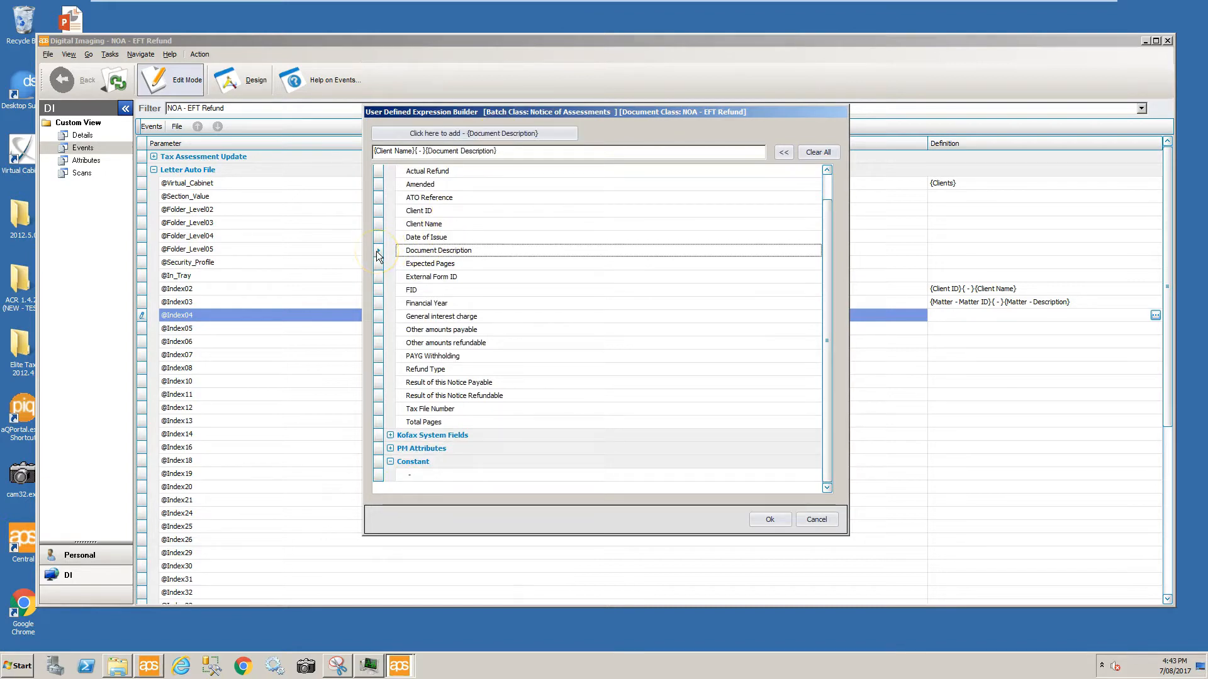
{"action": "left_click", "coordinate": [431, 477]}
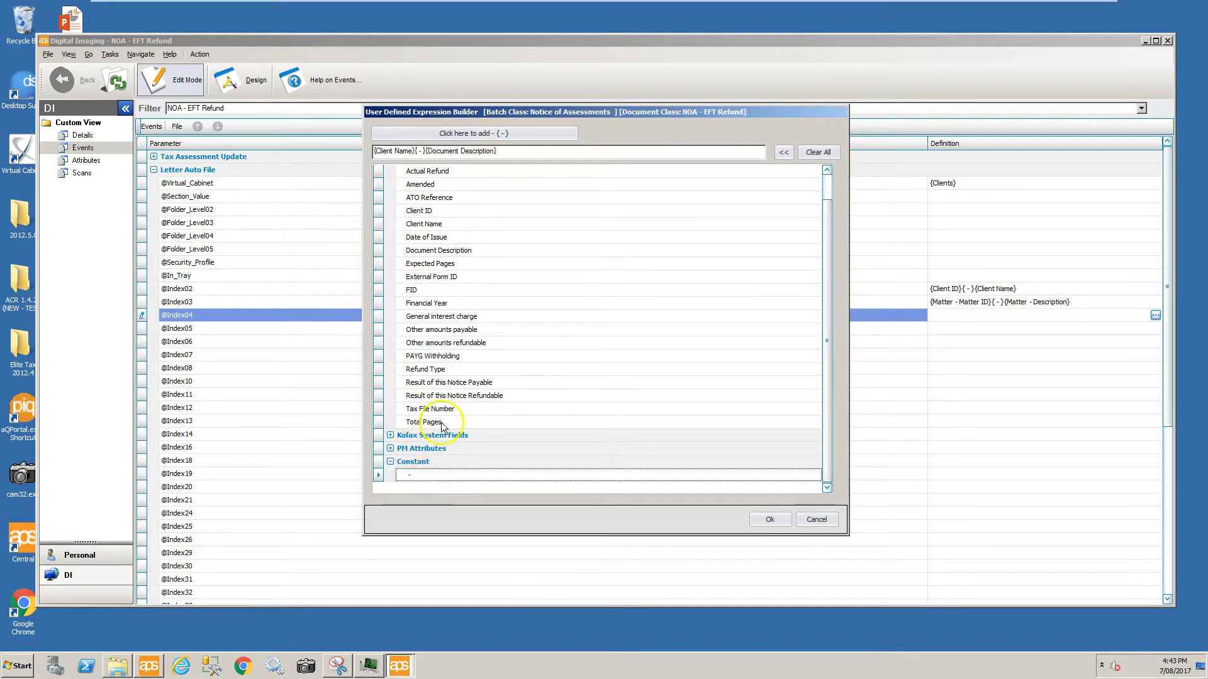
{"action": "left_click", "coordinate": [466, 133]}
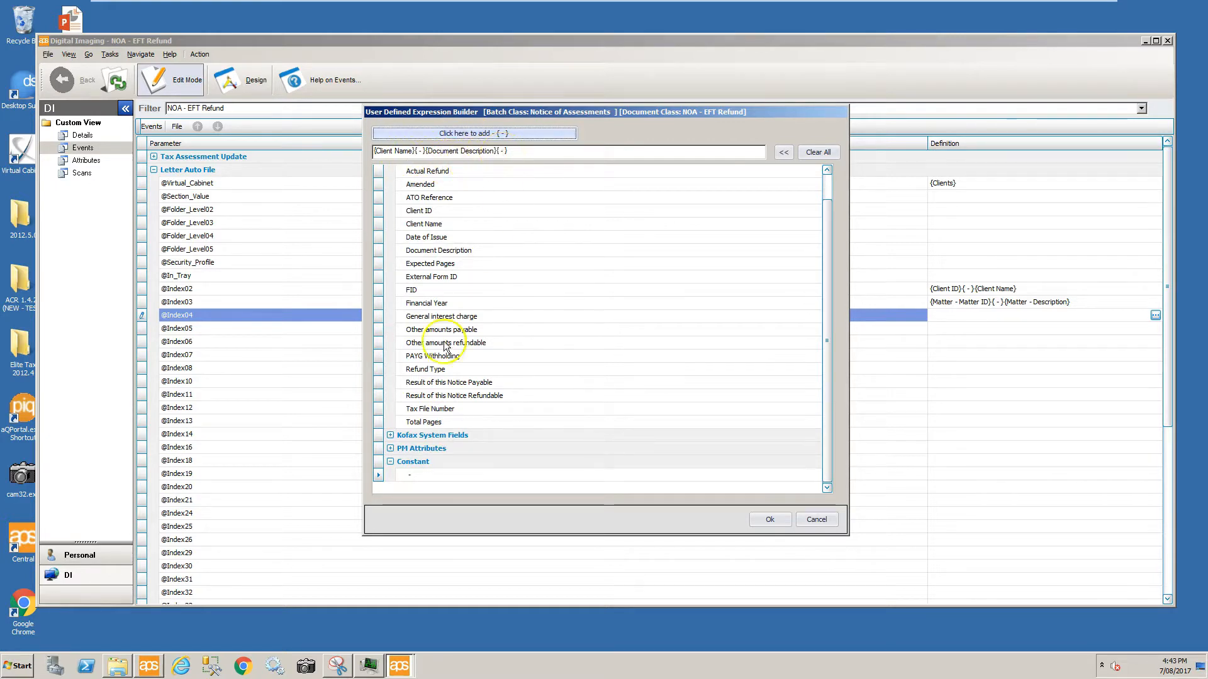
{"action": "double_click", "coordinate": [379, 304]}
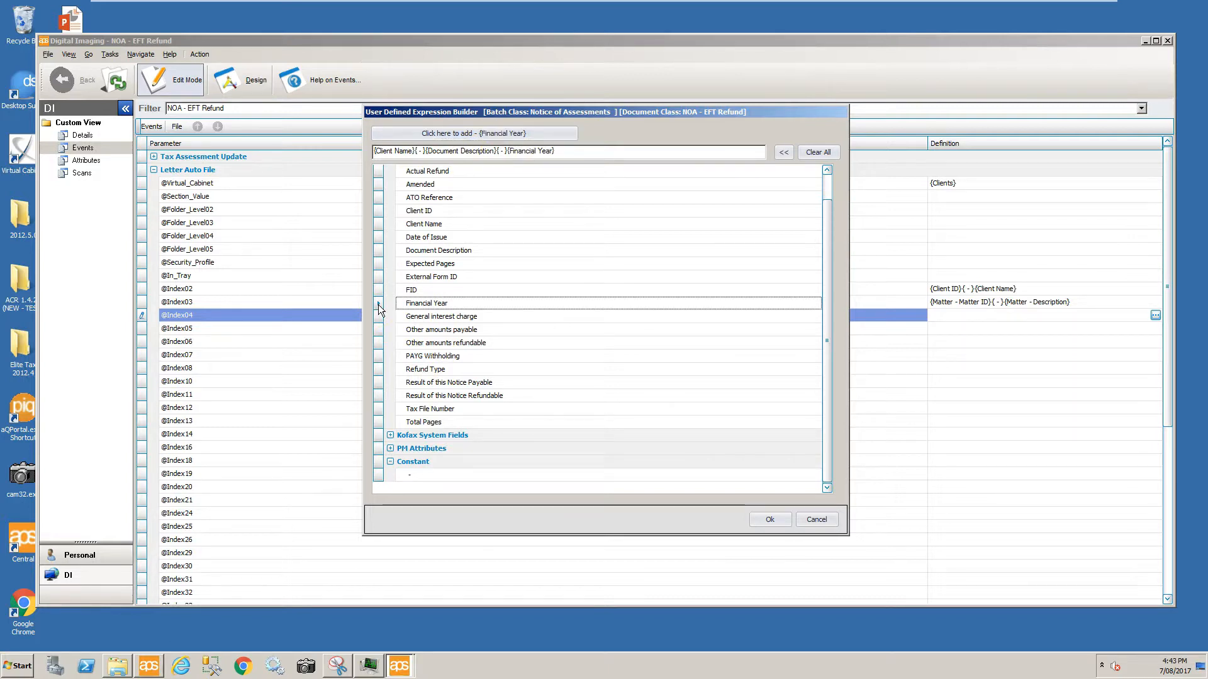
{"action": "left_click", "coordinate": [767, 521]}
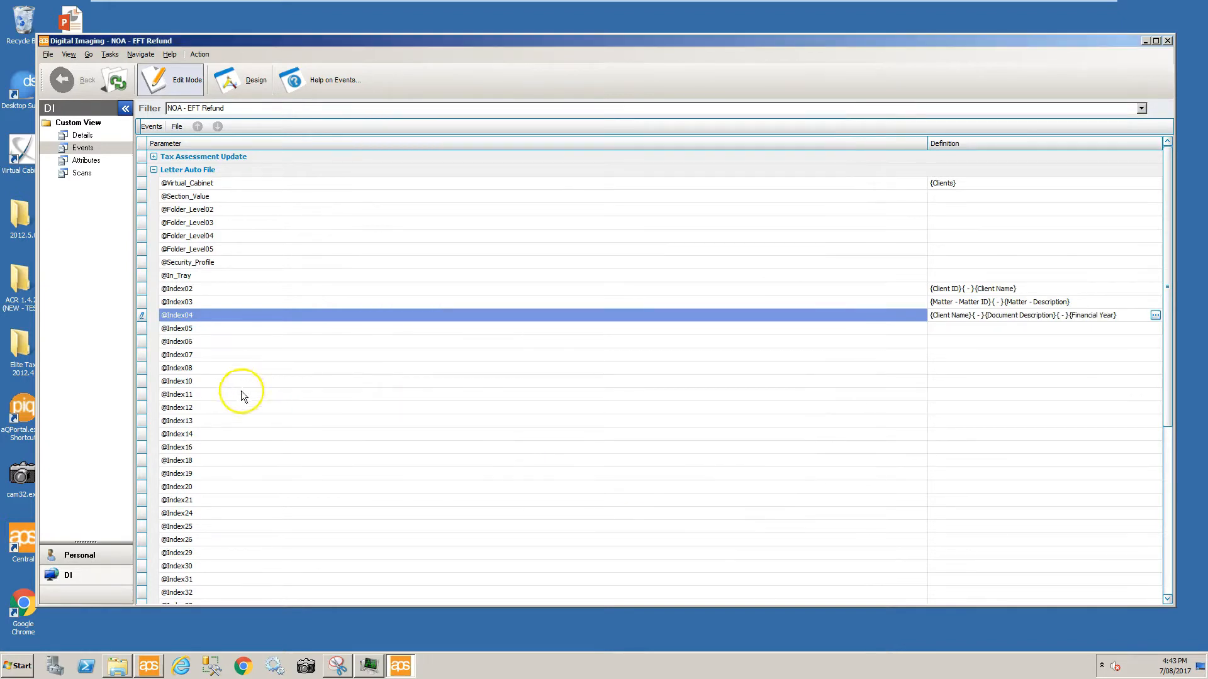
{"action": "left_click_drag", "start_coordinate": [1165, 377], "coordinate": [1165, 432]}
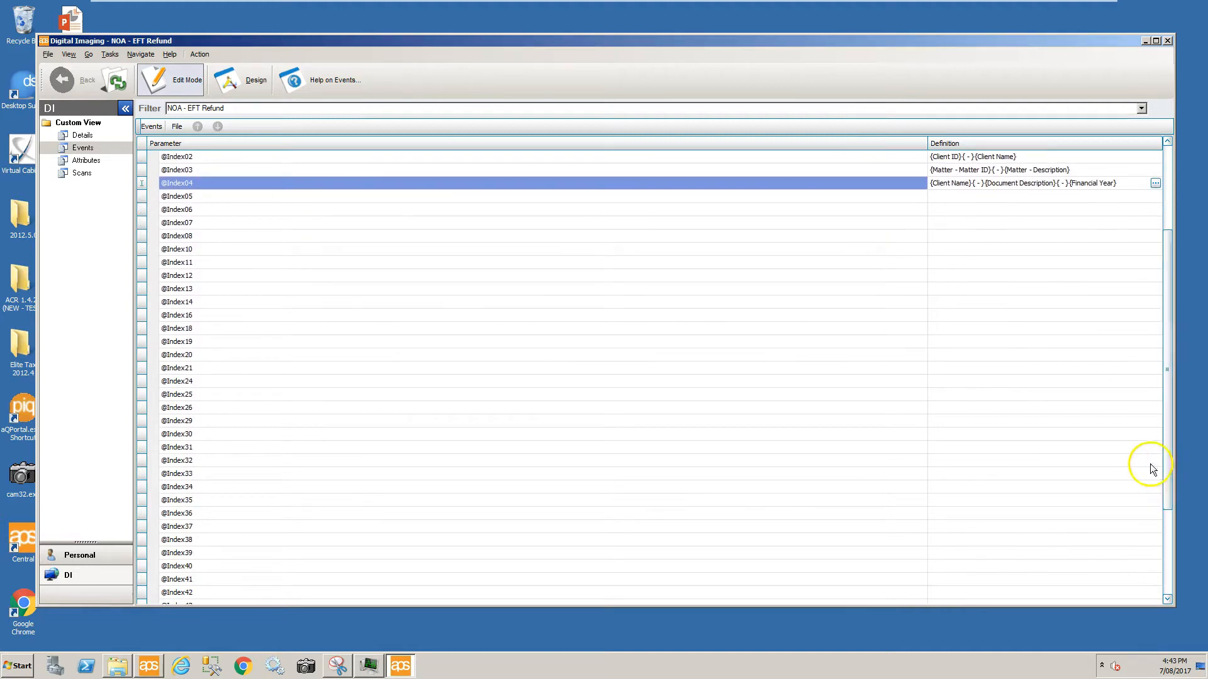
{"action": "left_click", "coordinate": [227, 488]}
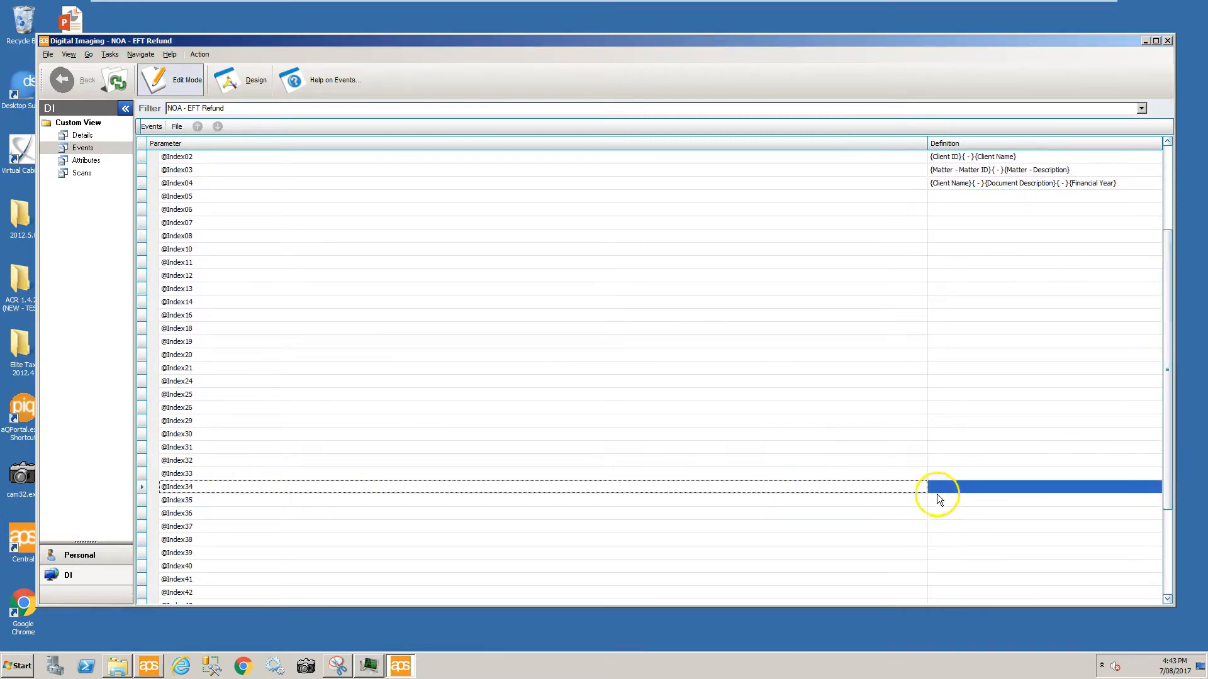
{"action": "left_click", "coordinate": [1146, 487]}
{"action": "left_click", "coordinate": [1156, 487]}
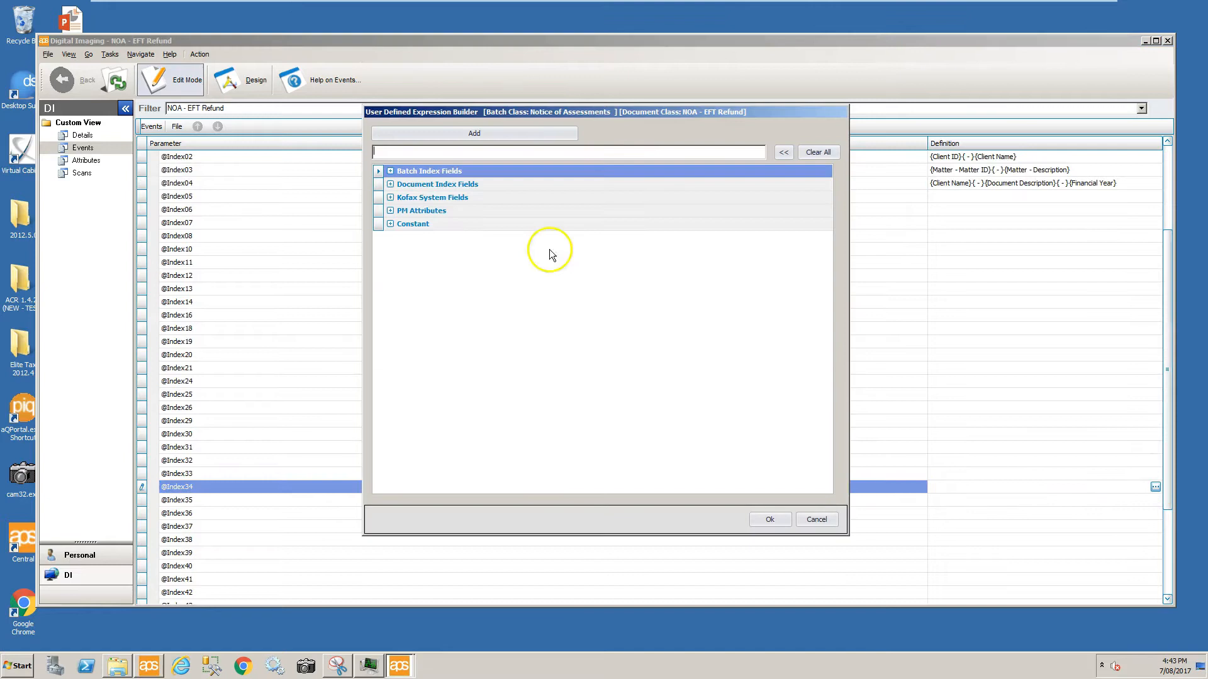
{"action": "left_click", "coordinate": [391, 183]}
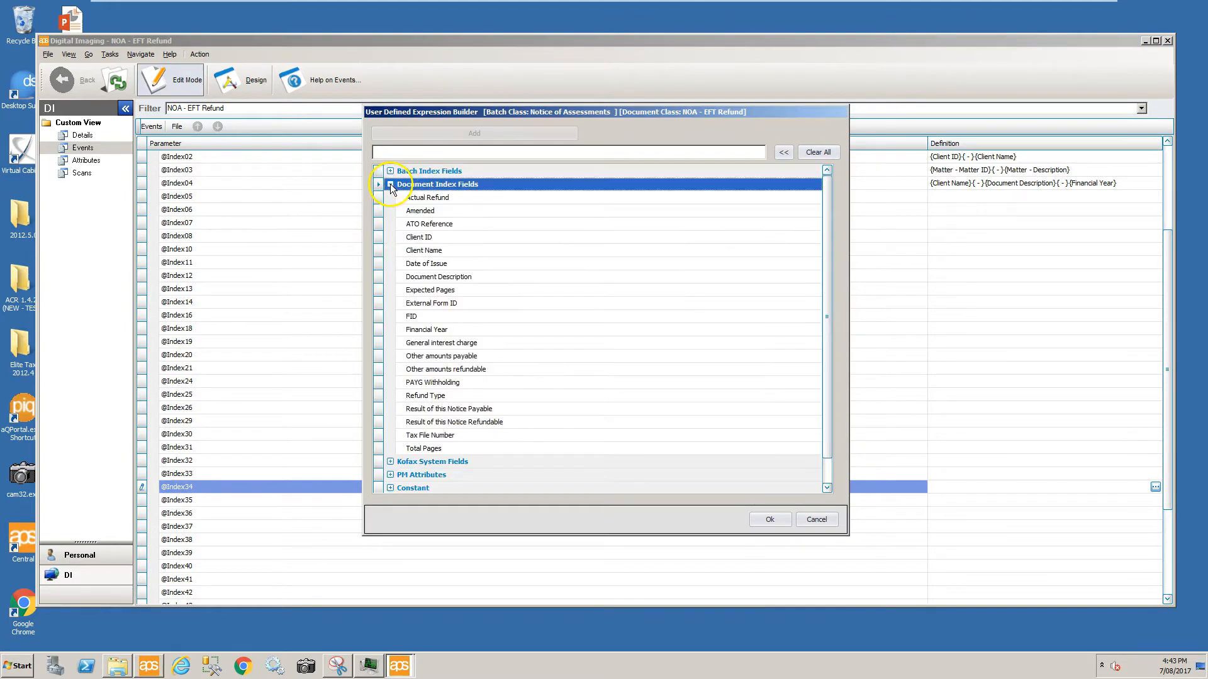
{"action": "double_click", "coordinate": [405, 329]}
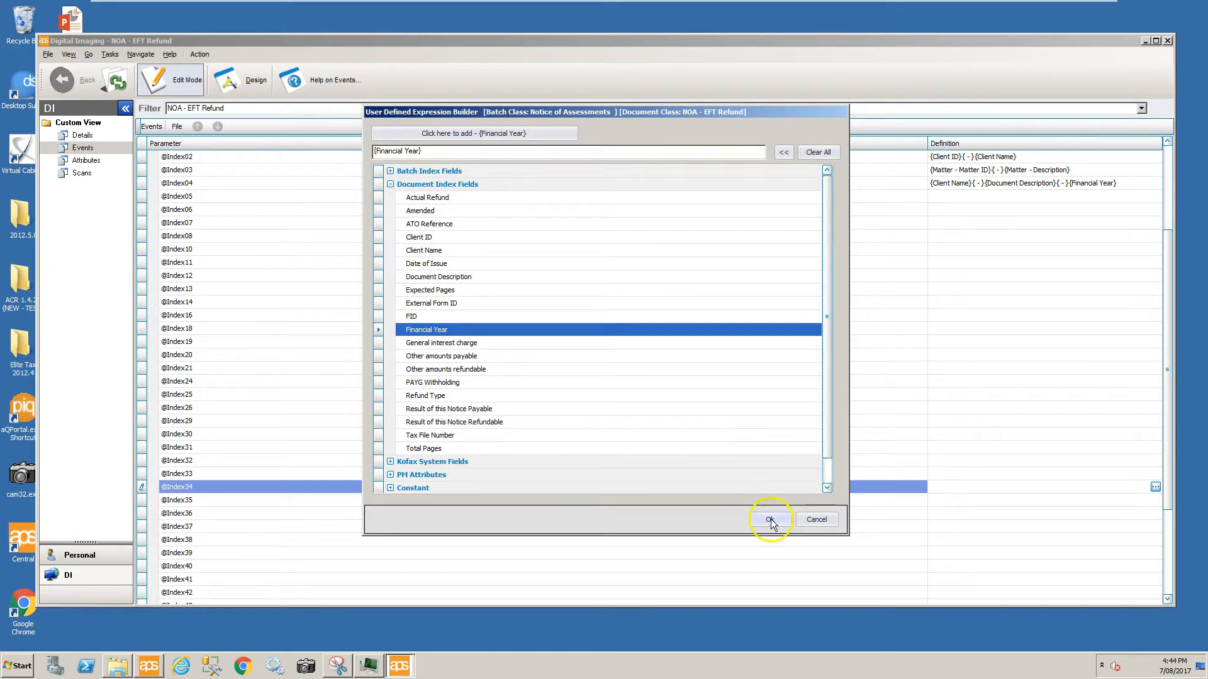
{"action": "left_click", "coordinate": [770, 520]}
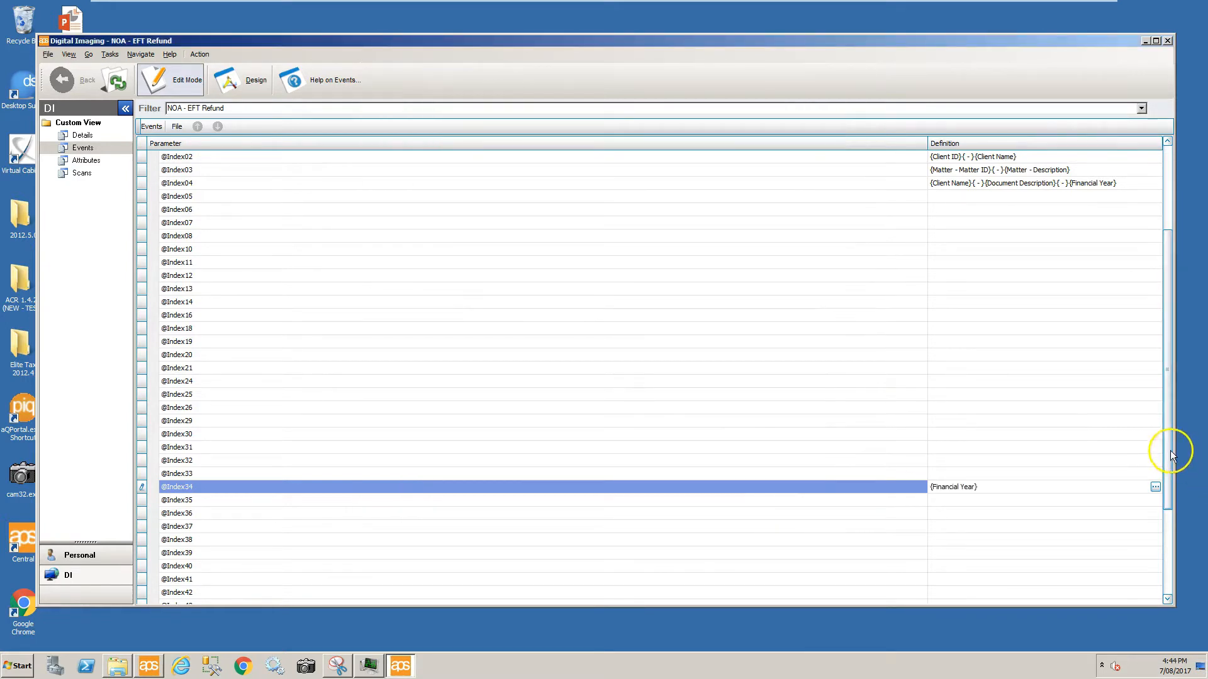
{"action": "left_click_drag", "start_coordinate": [1171, 451], "coordinate": [1172, 313]}
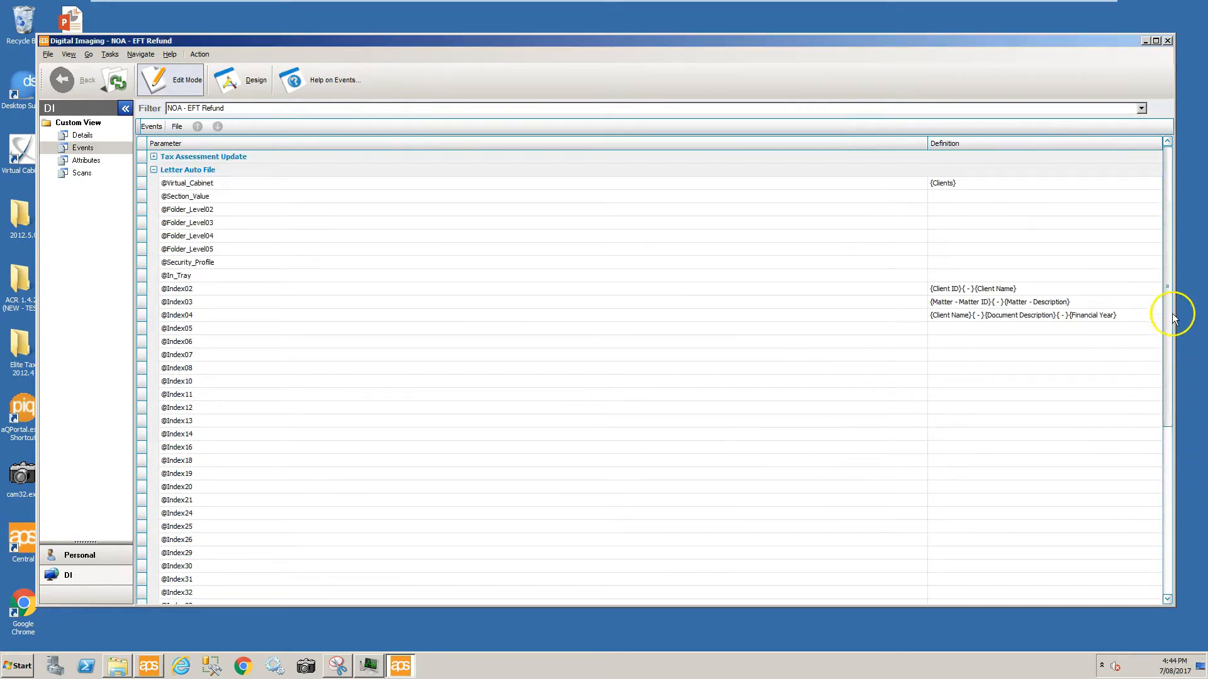
{"action": "left_click", "coordinate": [464, 196]}
{"action": "left_click", "coordinate": [944, 197]}
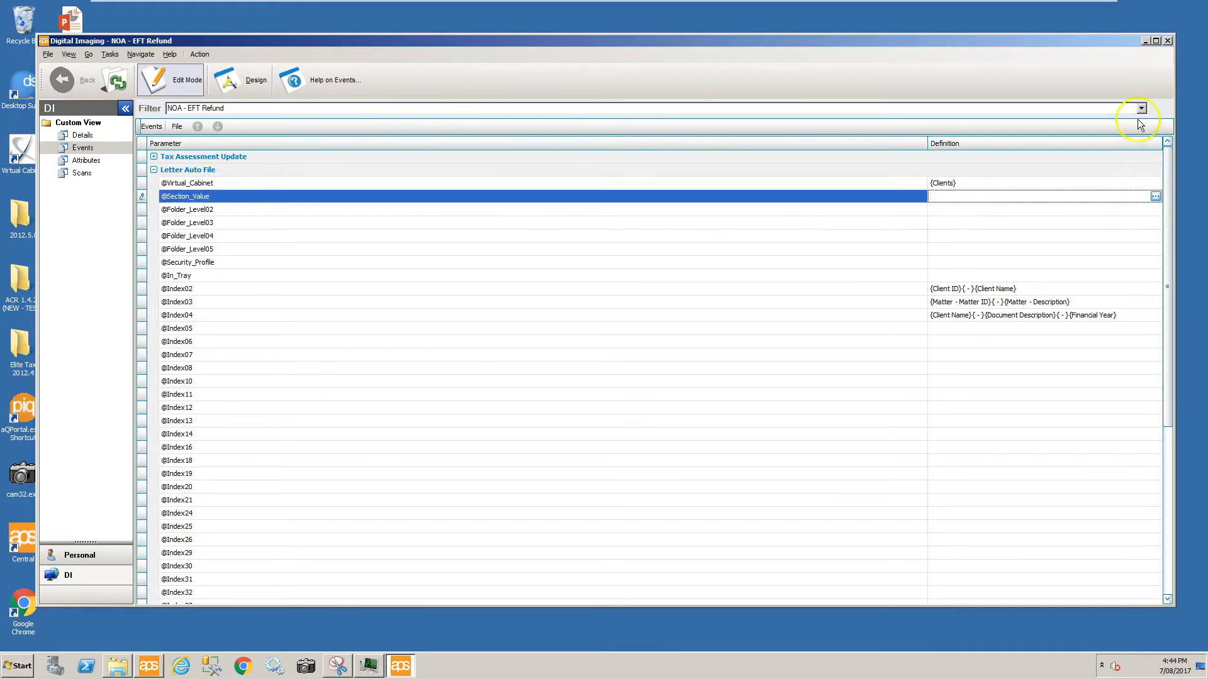
{"action": "left_click", "coordinate": [83, 135]}
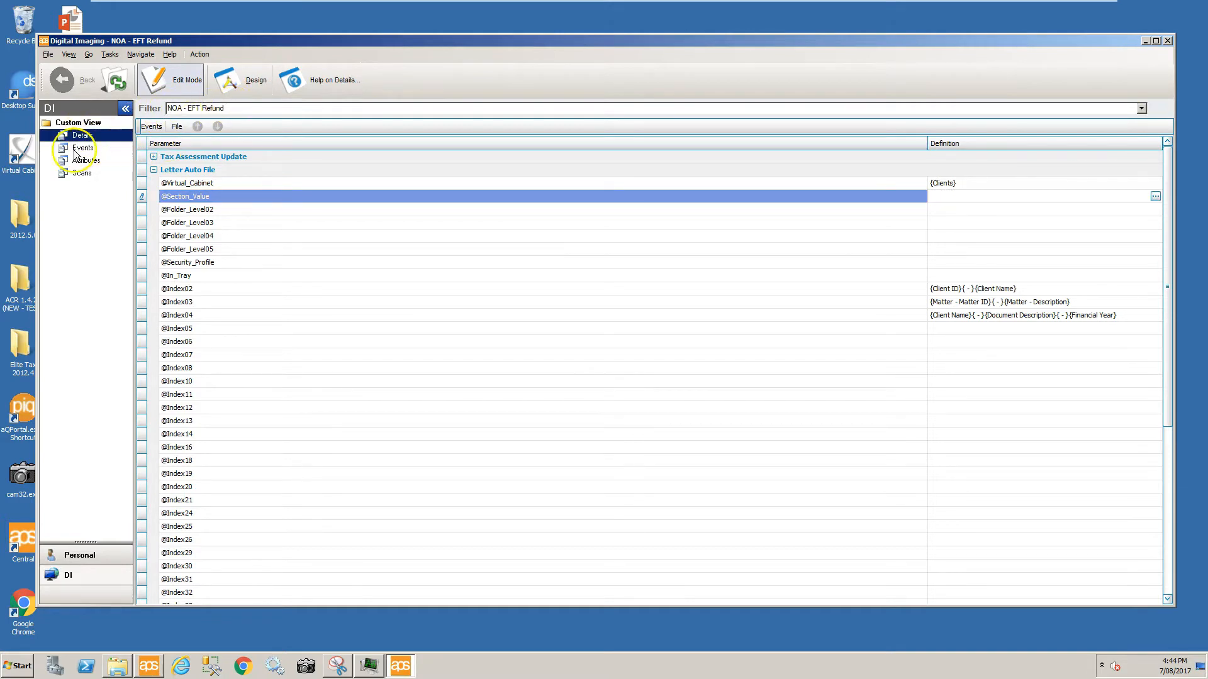
{"action": "left_click", "coordinate": [78, 123]}
{"action": "left_click", "coordinate": [82, 134]}
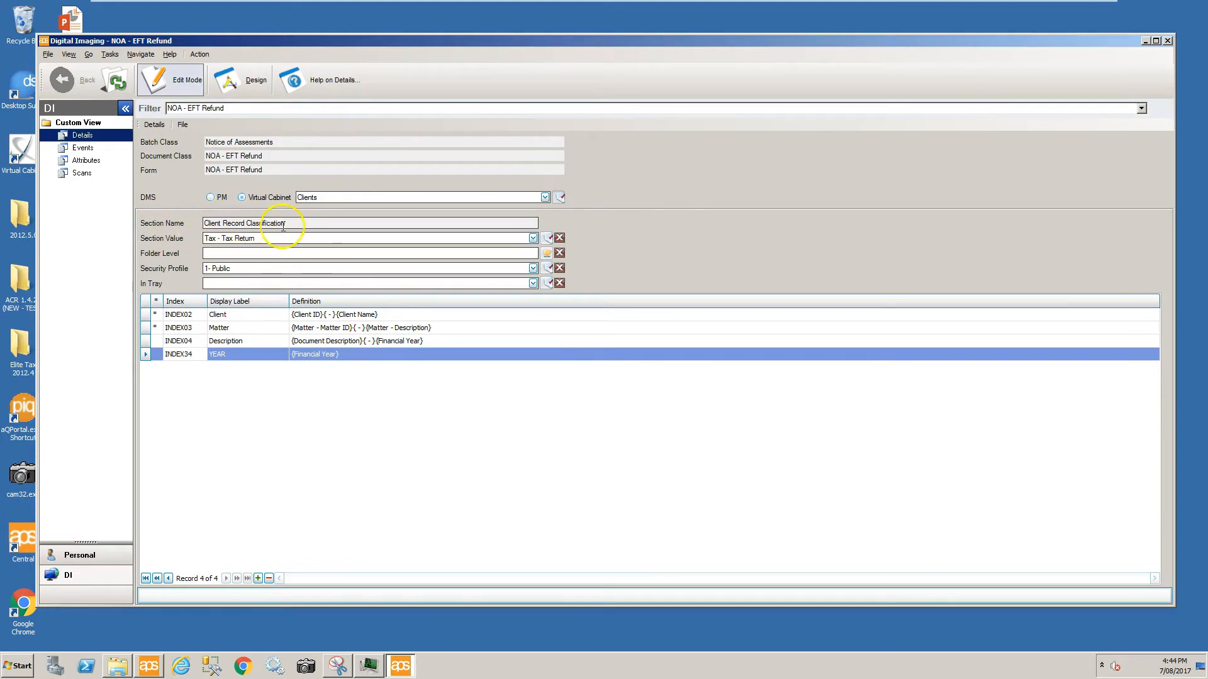
{"action": "left_click_drag", "start_coordinate": [286, 223], "coordinate": [197, 228]}
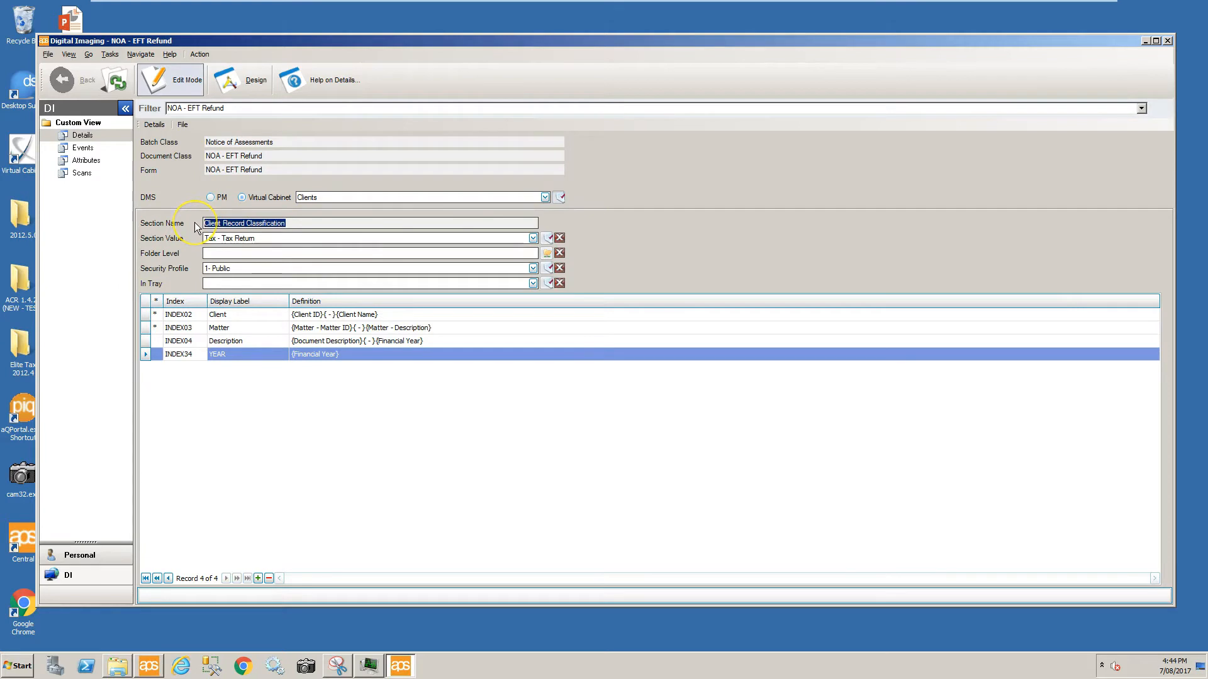
{"action": "left_click", "coordinate": [258, 241]}
{"action": "left_click", "coordinate": [258, 239]}
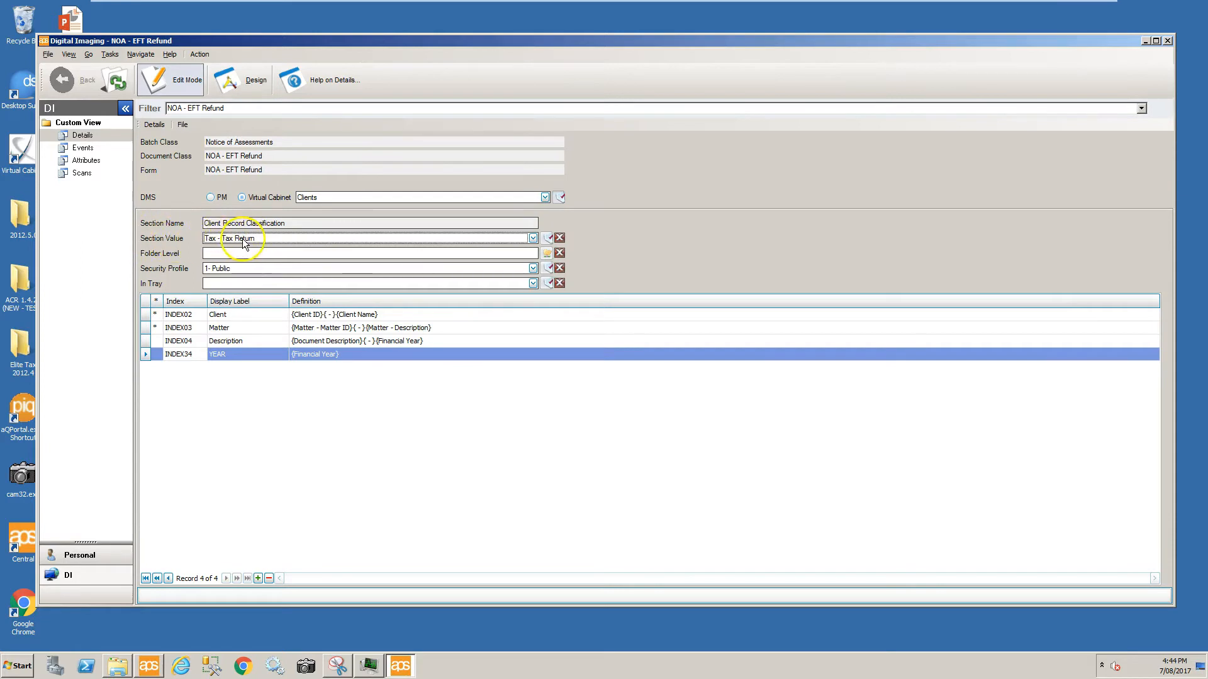
{"action": "left_click", "coordinate": [80, 149]}
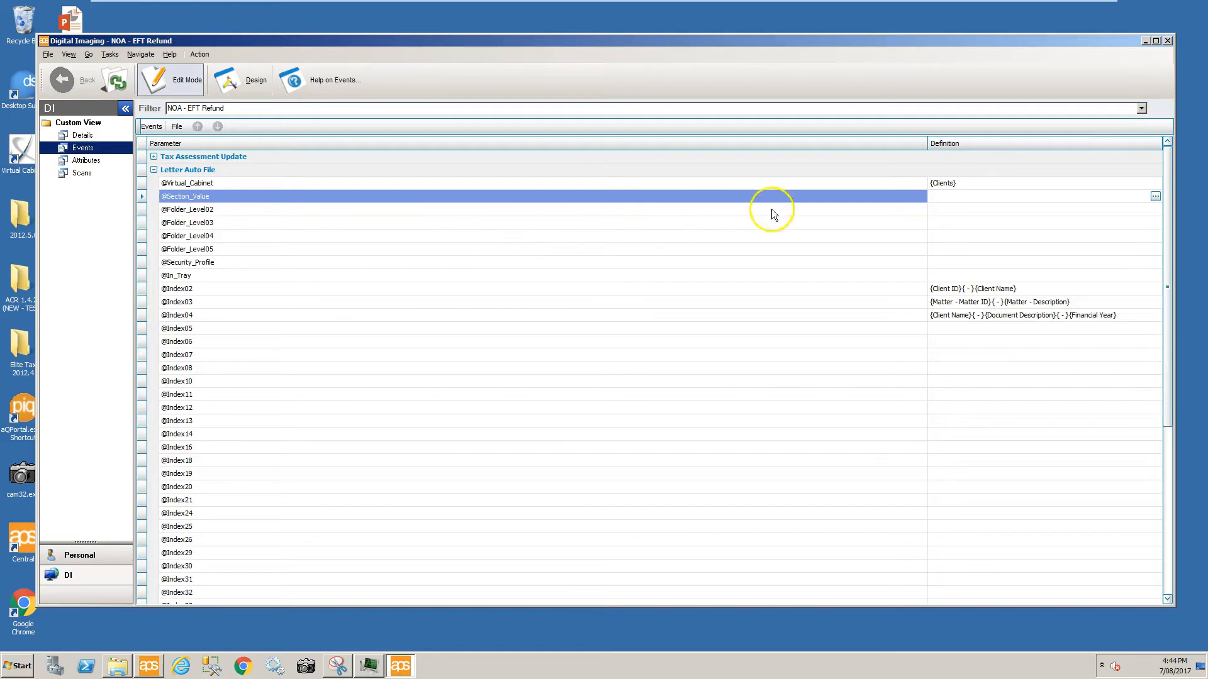
{"action": "left_click", "coordinate": [932, 200]}
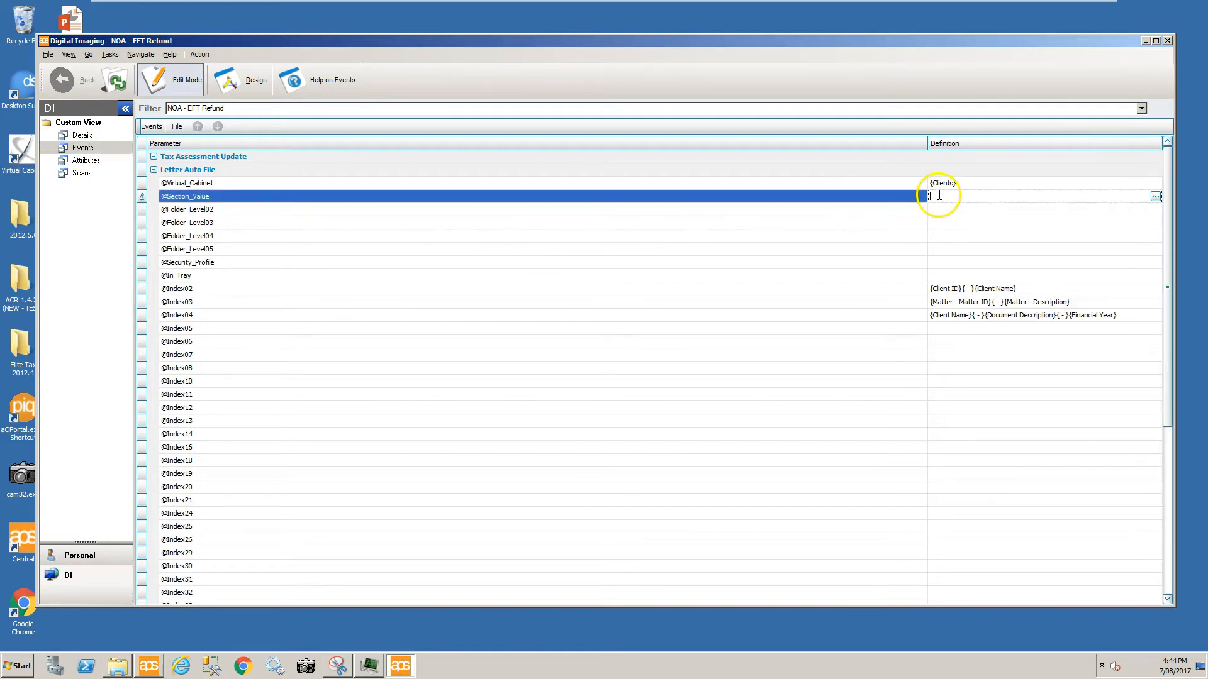
{"action": "left_click", "coordinate": [1155, 196]}
{"action": "left_click", "coordinate": [390, 224]}
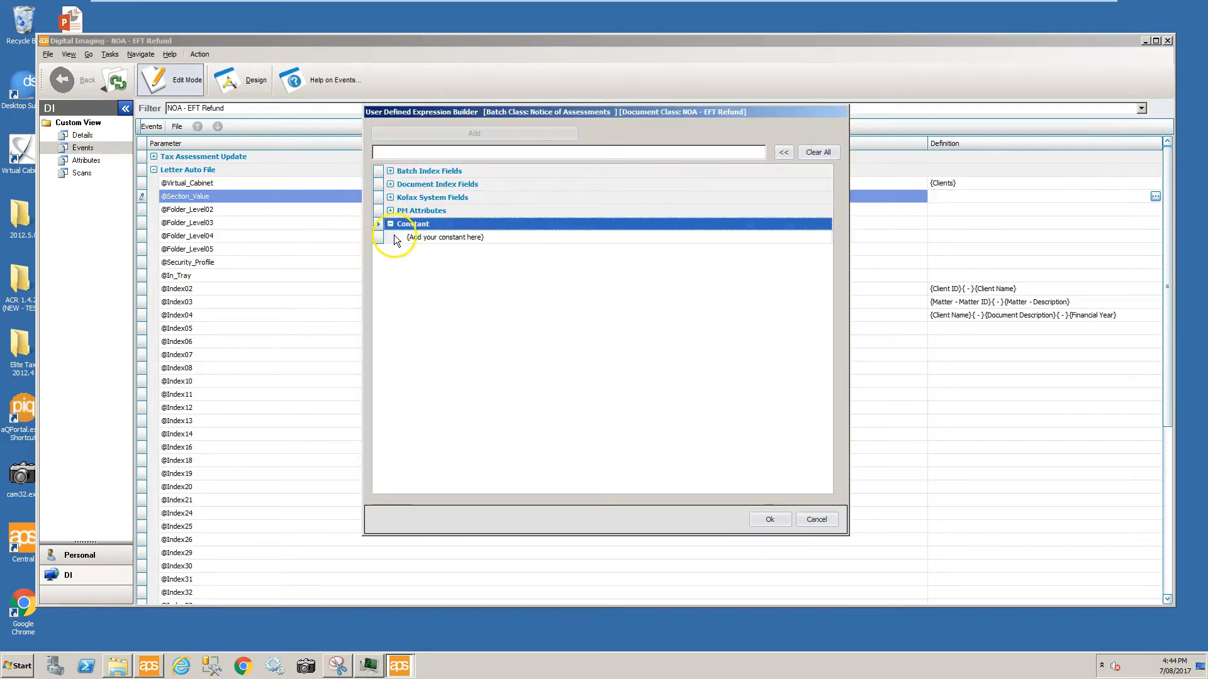
{"action": "left_click", "coordinate": [395, 237]}
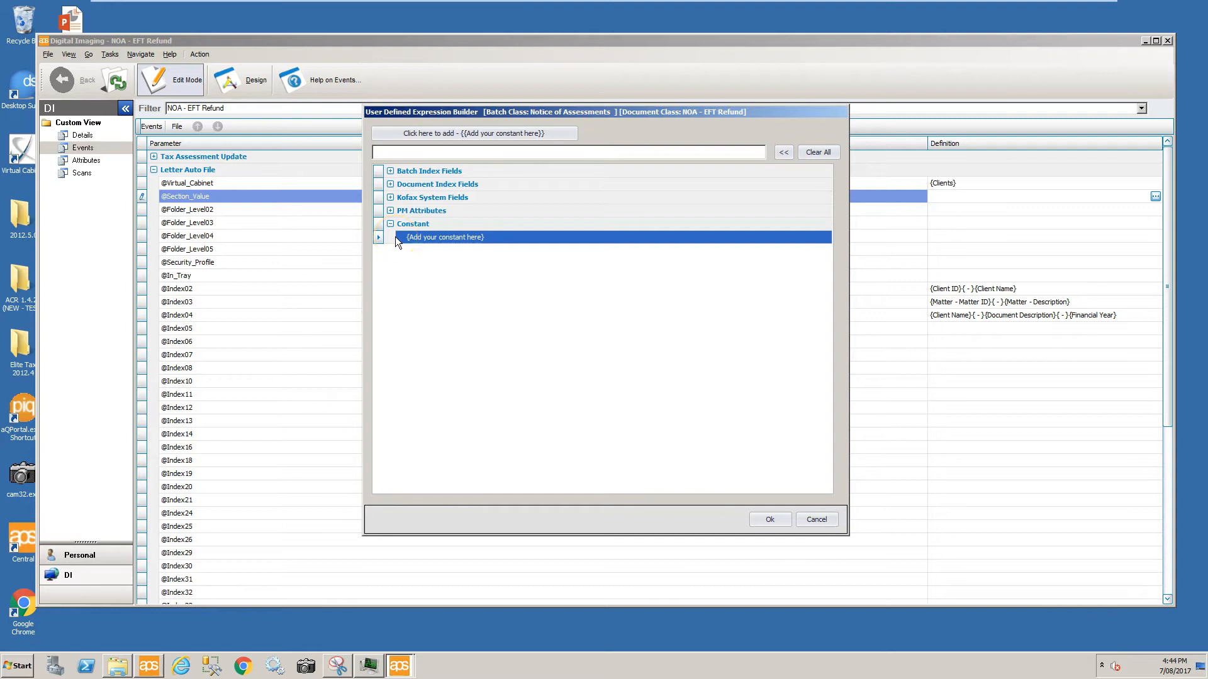
{"action": "left_click", "coordinate": [407, 239]}
{"action": "left_click_drag", "start_coordinate": [405, 240], "coordinate": [482, 240]}
{"action": "key", "text": "Delete"}
{"action": "type", "text": "Tax - Tax Return"}
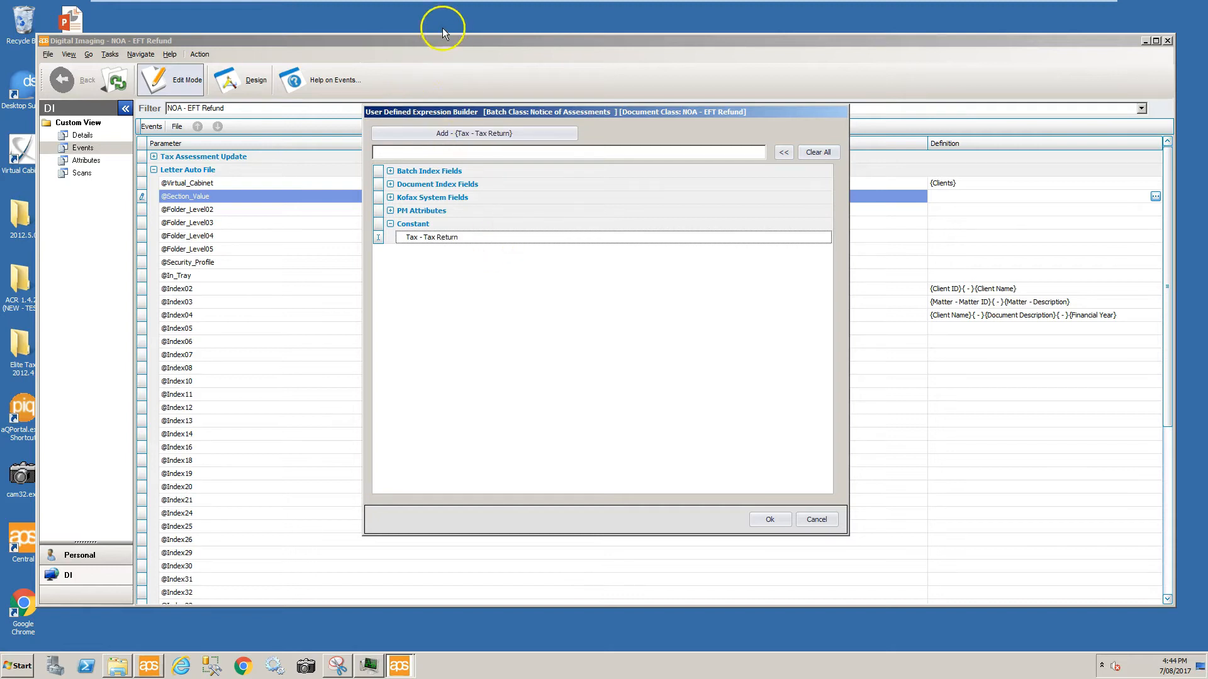
{"action": "left_click", "coordinate": [466, 135]}
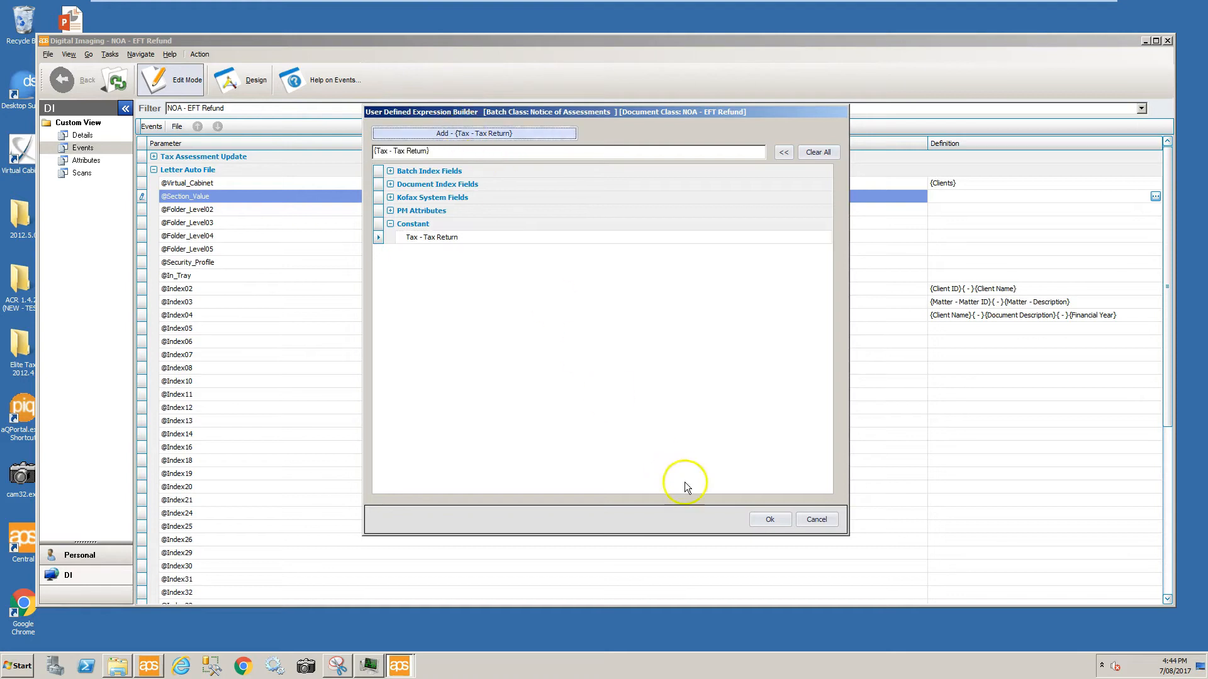
{"action": "left_click", "coordinate": [756, 519]}
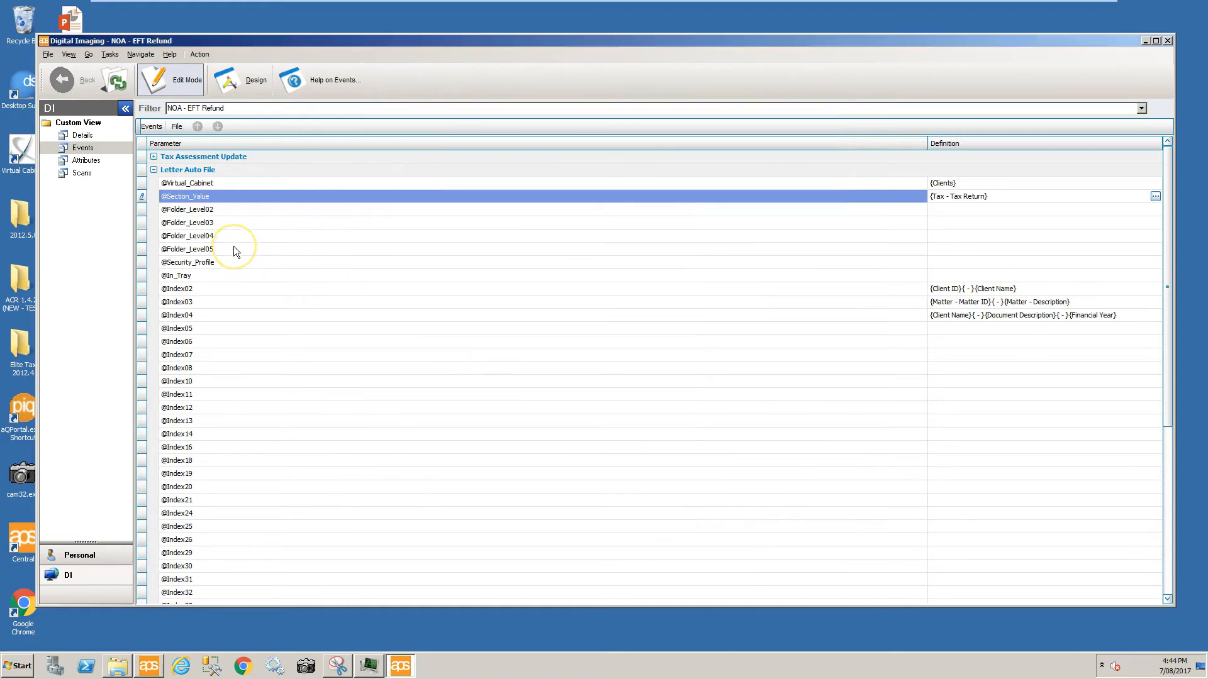
{"action": "left_click", "coordinate": [188, 209]}
{"action": "left_click", "coordinate": [197, 222]}
{"action": "left_click", "coordinate": [194, 236]}
{"action": "left_click", "coordinate": [195, 249]}
{"action": "left_click", "coordinate": [197, 263]}
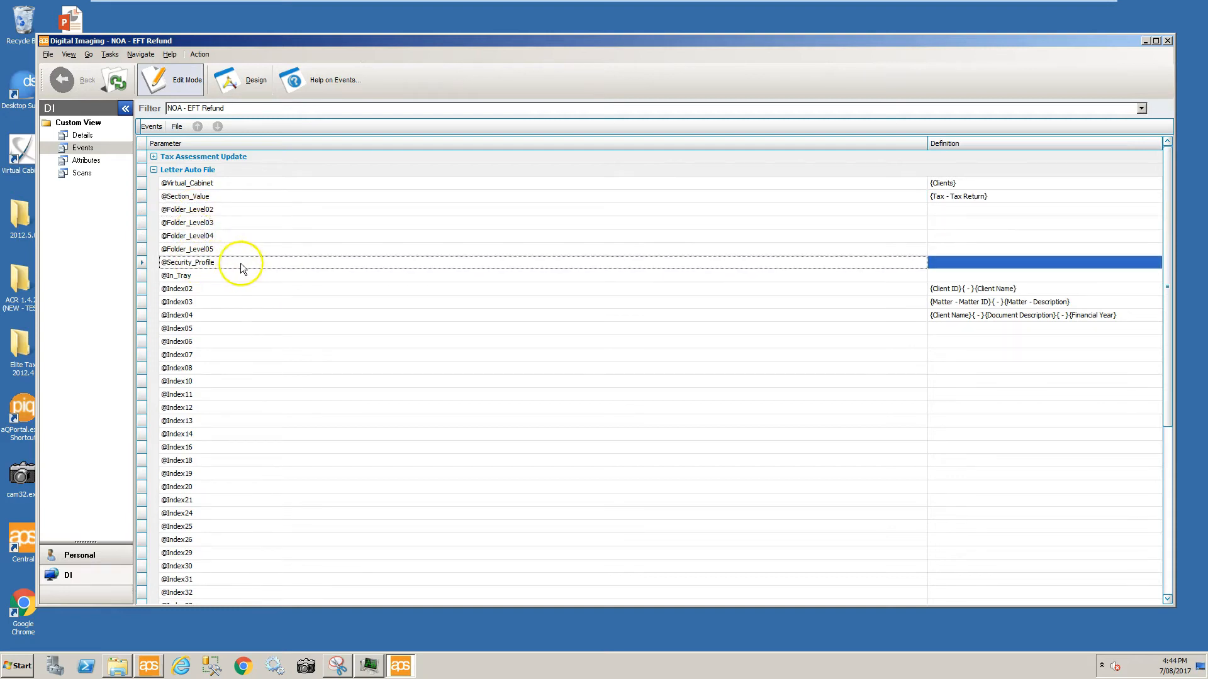
{"action": "left_click", "coordinate": [1112, 268]}
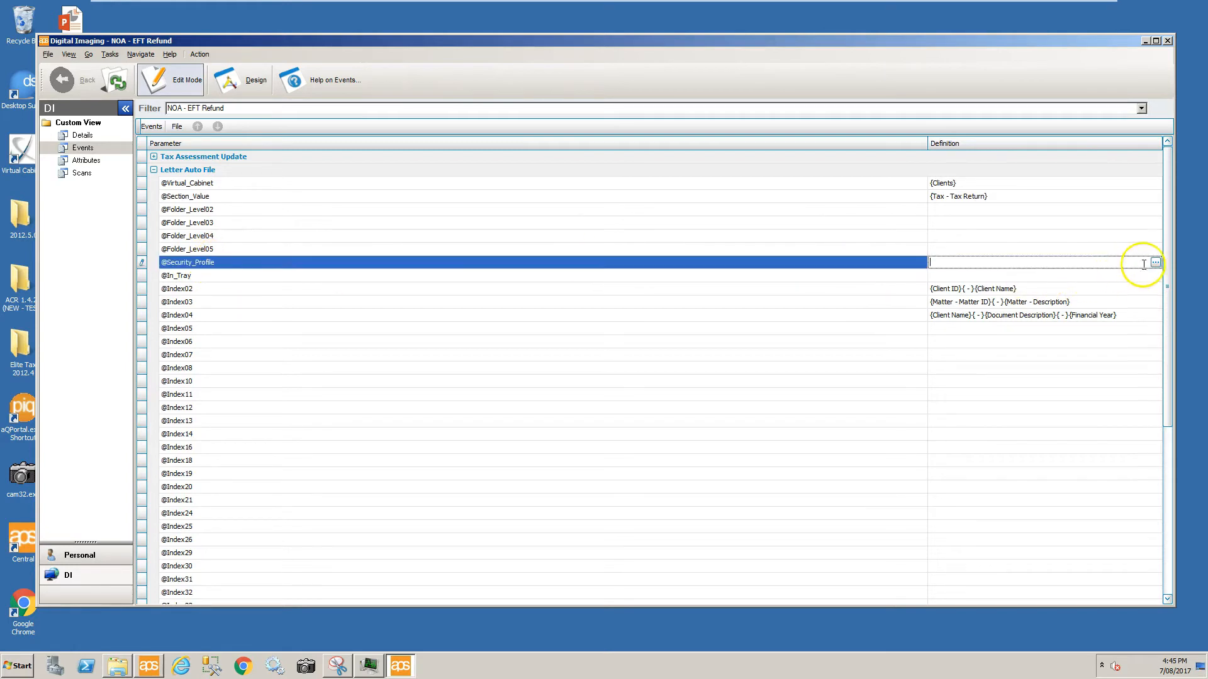
{"action": "left_click", "coordinate": [1156, 263]}
{"action": "left_click", "coordinate": [391, 224]}
{"action": "left_click", "coordinate": [395, 237]}
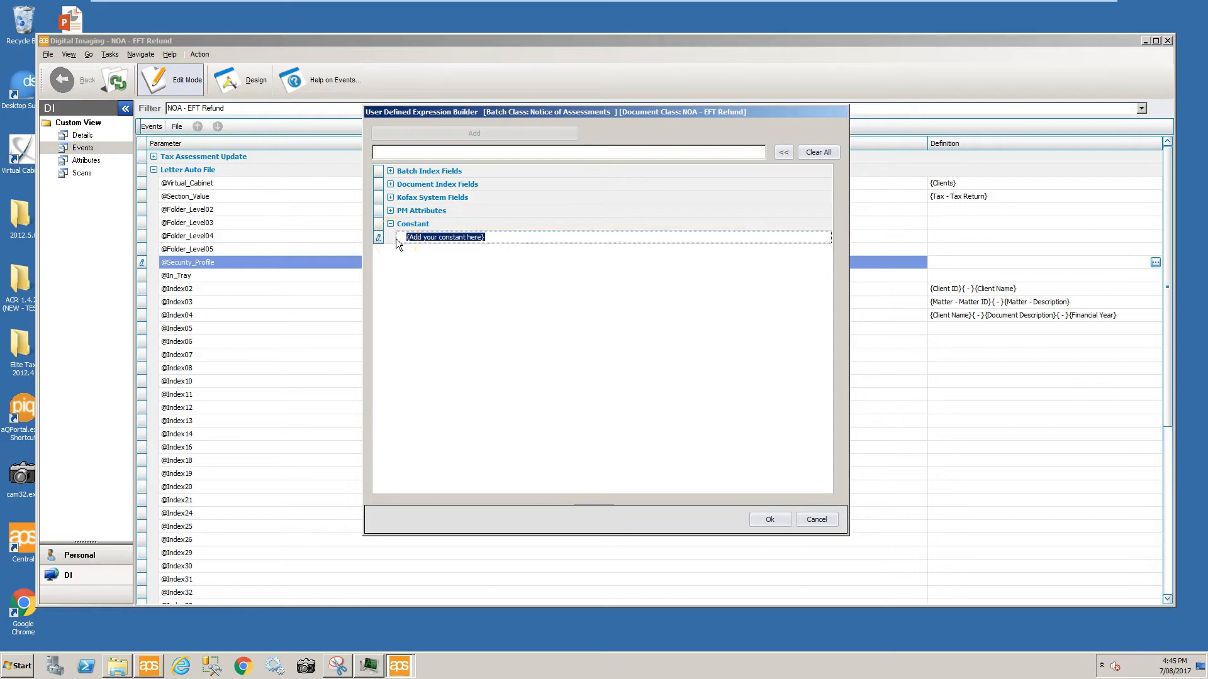
{"action": "type", "text": "2 - "}
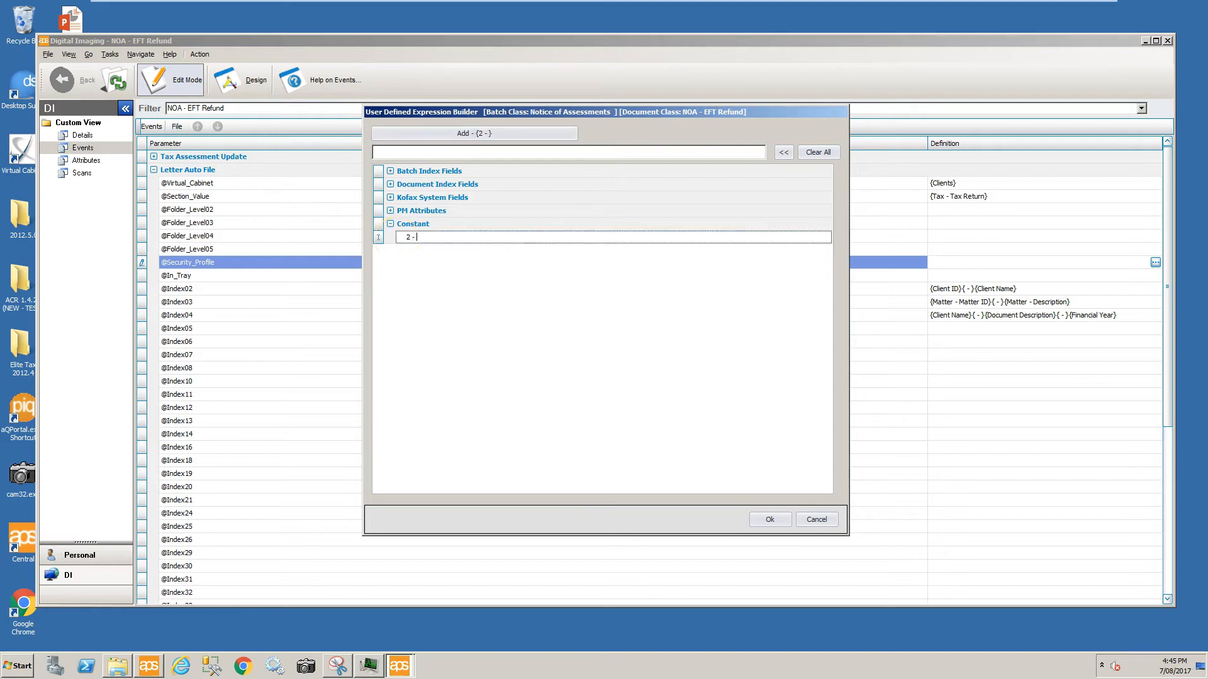
{"action": "type", "text": "Manager"}
{"action": "left_click", "coordinate": [448, 135]}
{"action": "left_click", "coordinate": [448, 135]}
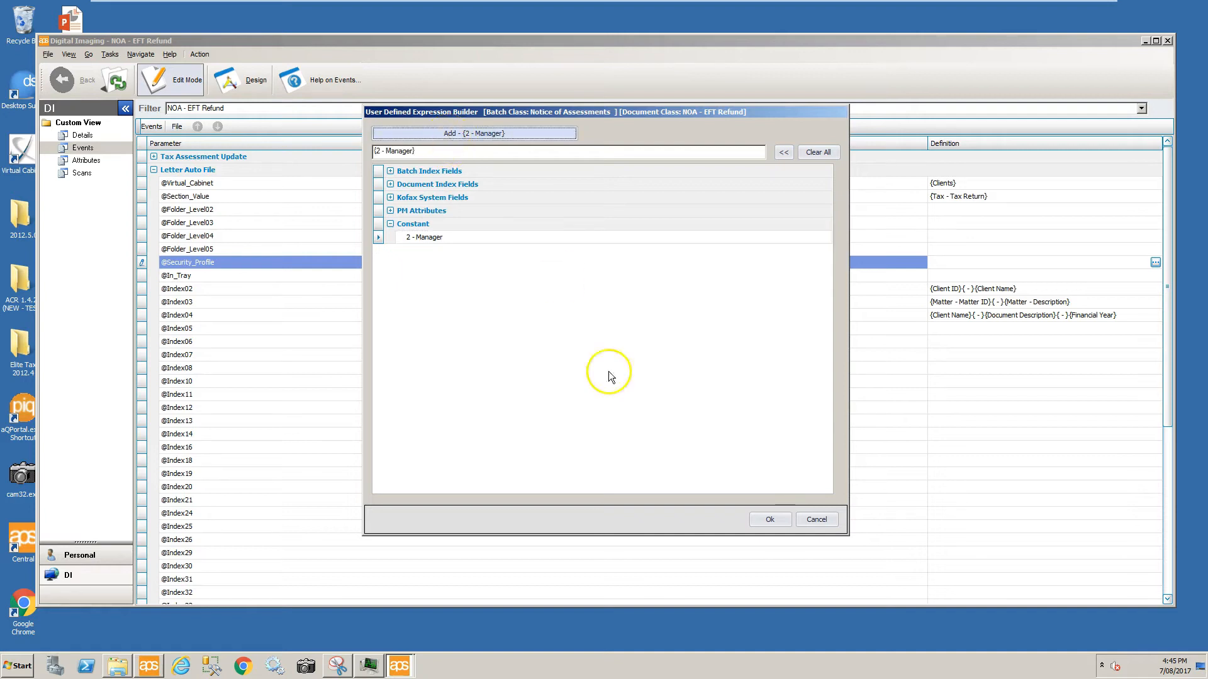
{"action": "left_click", "coordinate": [769, 520]}
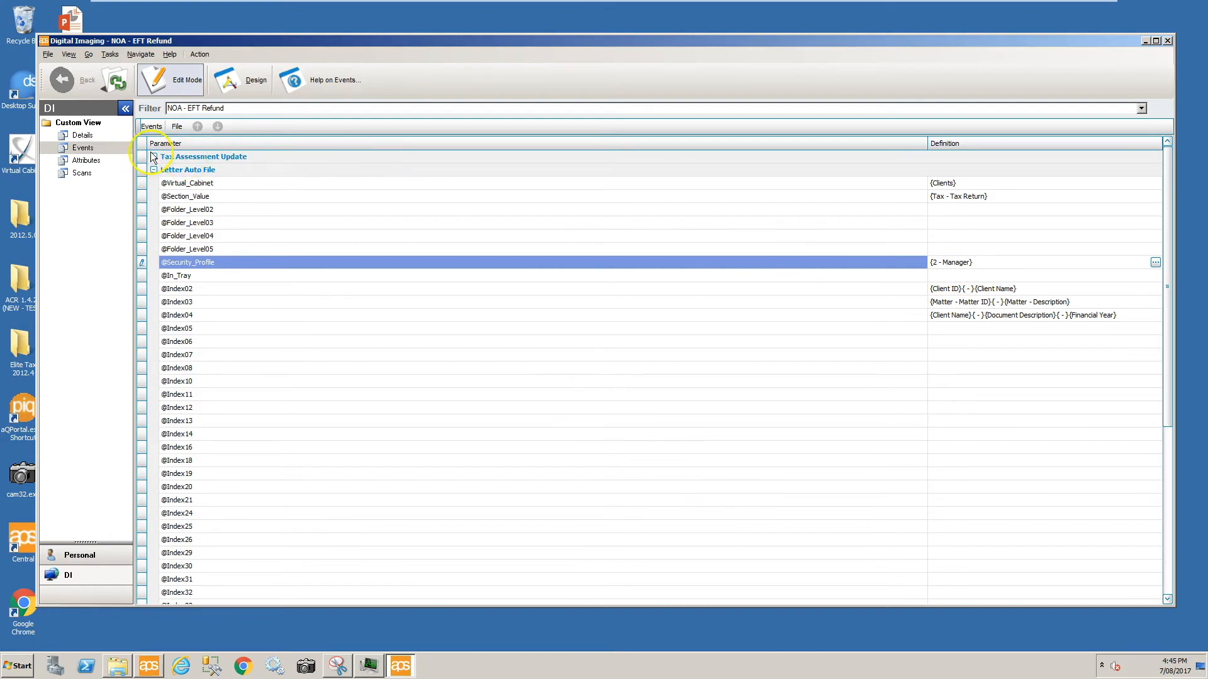
- Review the available Security Profile options in the document class details, and return to the events
{"action": "left_click", "coordinate": [82, 135]}
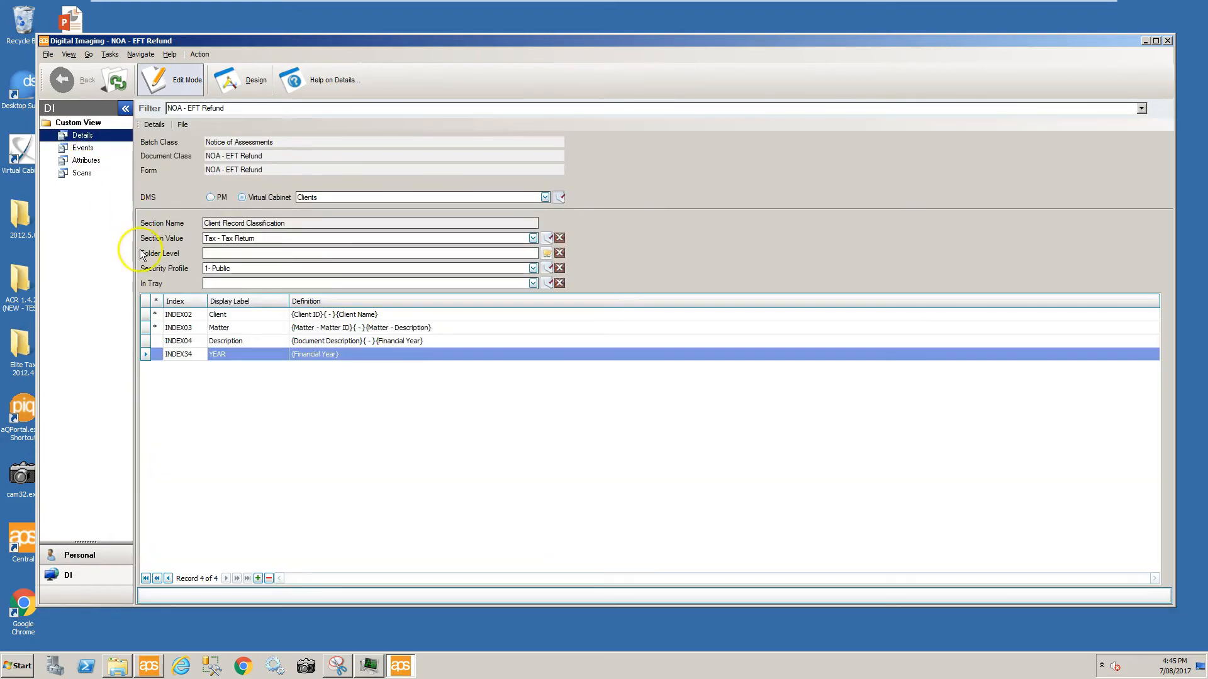
{"action": "left_click", "coordinate": [532, 268]}
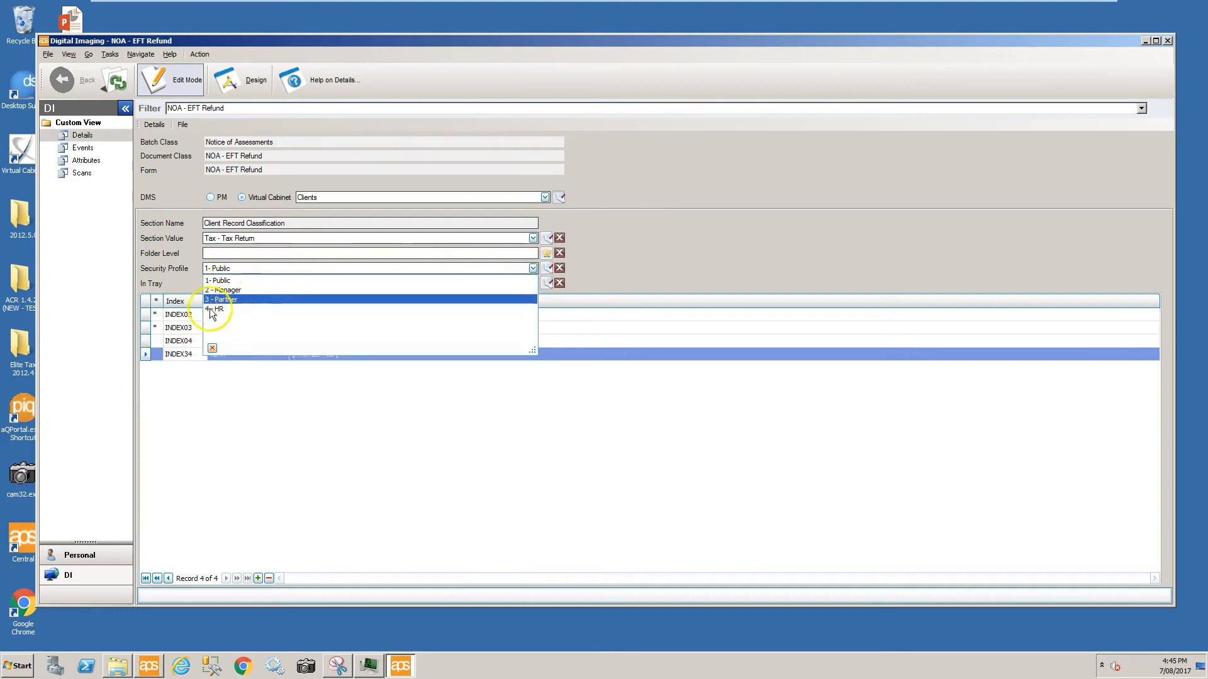
{"action": "left_click", "coordinate": [226, 272]}
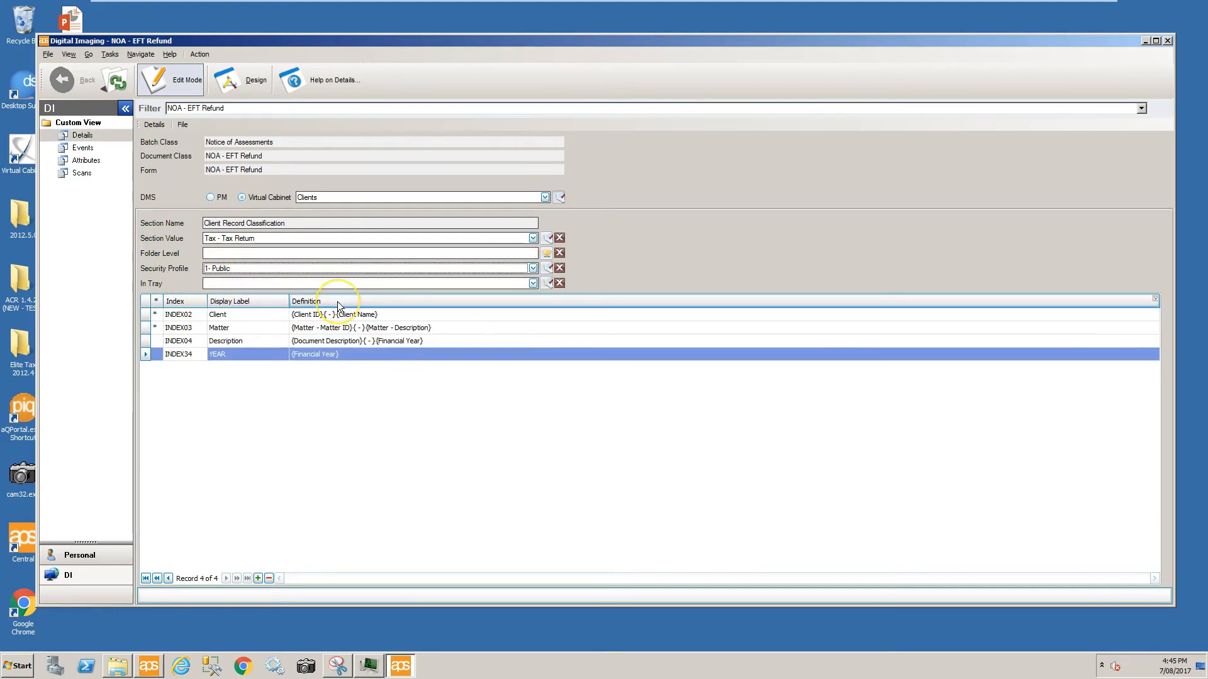
{"action": "left_click", "coordinate": [75, 150]}
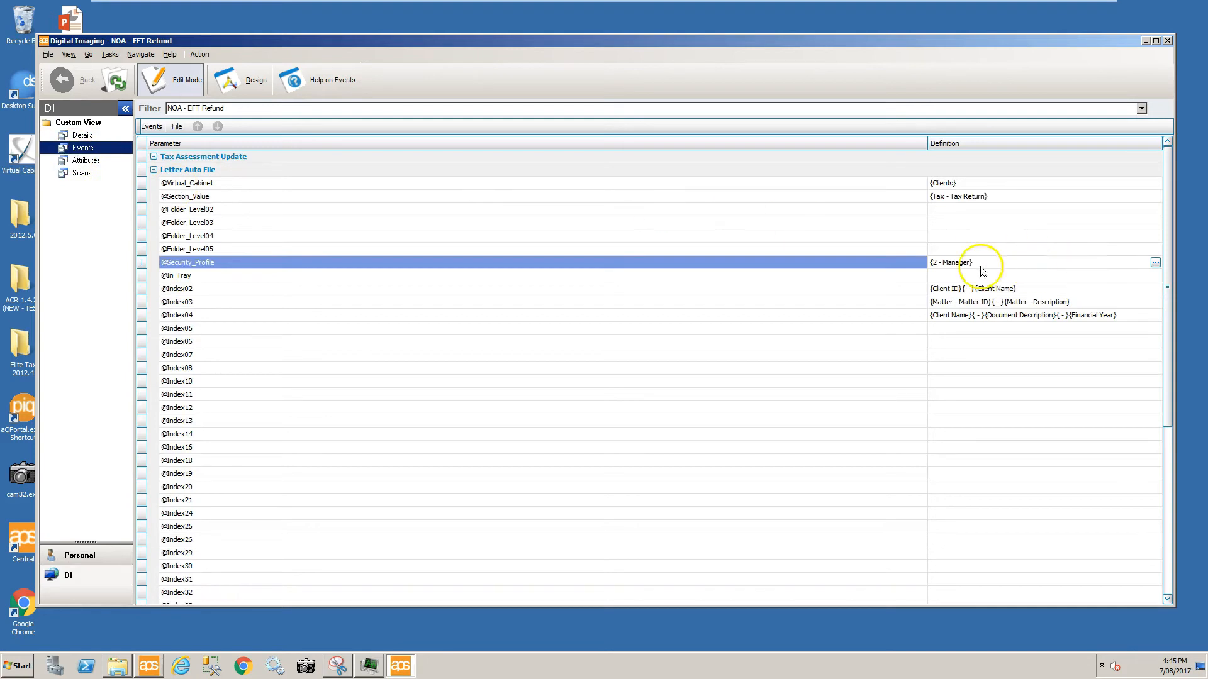
- Collapse the Letter Auto File event and open the personal Digital Imaging To Do list
{"action": "left_click", "coordinate": [155, 171]}
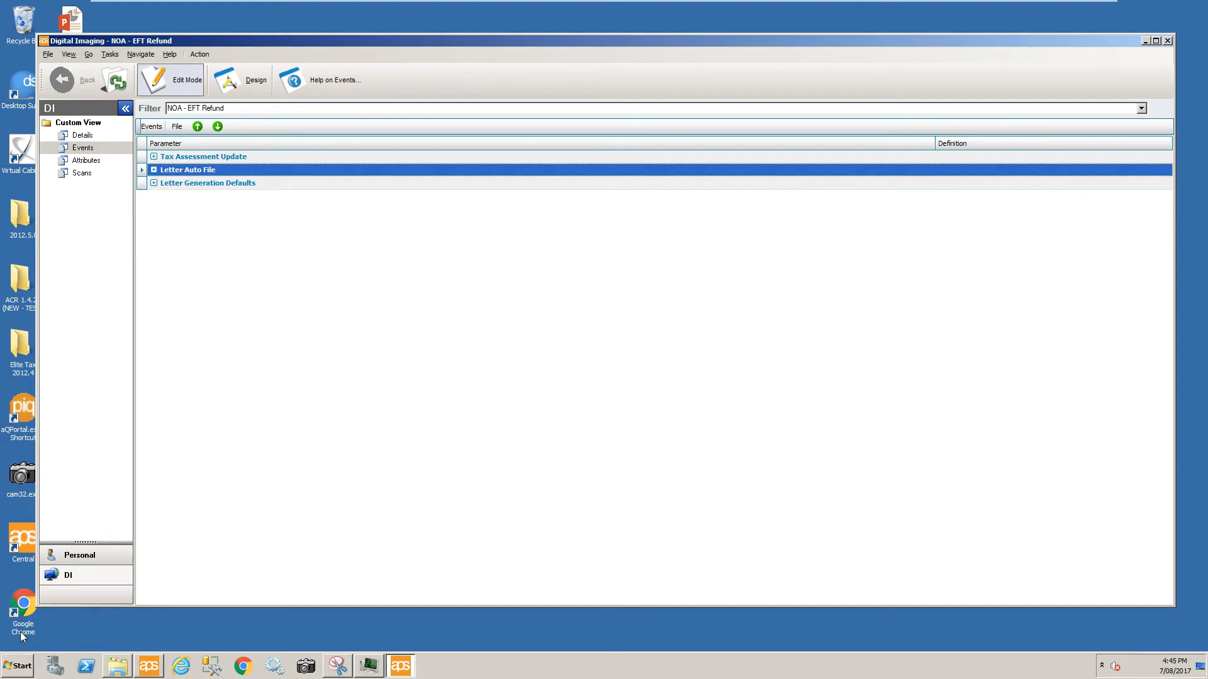
{"action": "left_click", "coordinate": [79, 557]}
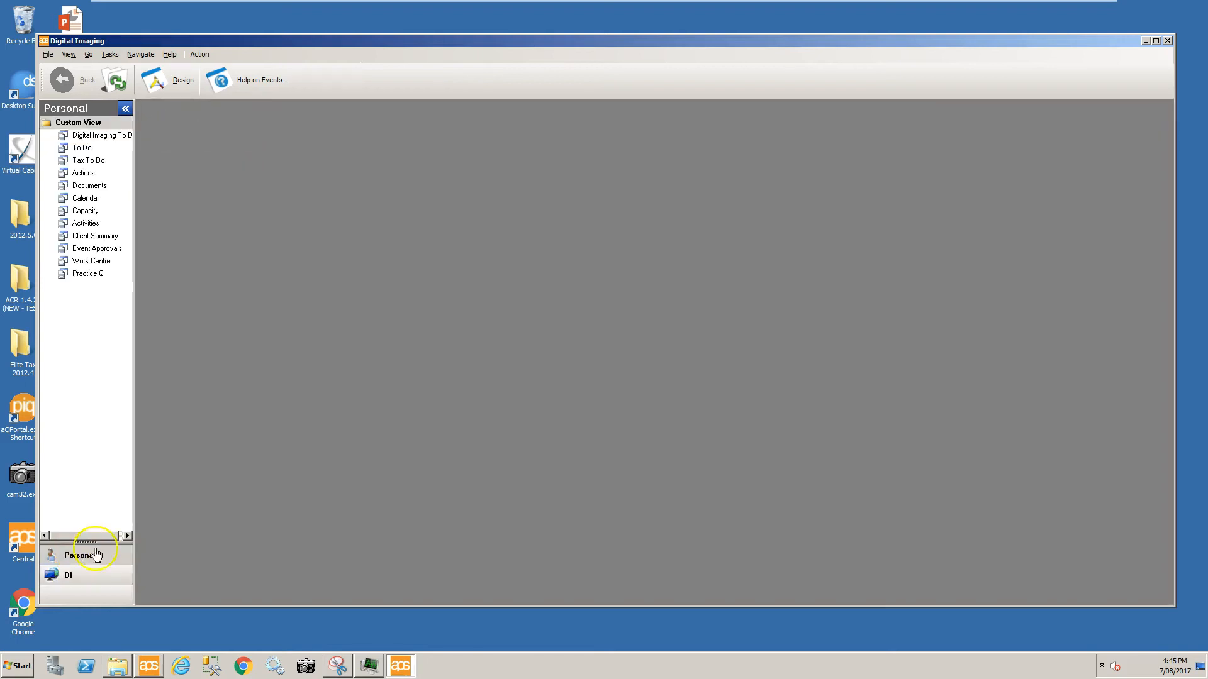
{"action": "left_click", "coordinate": [111, 137]}
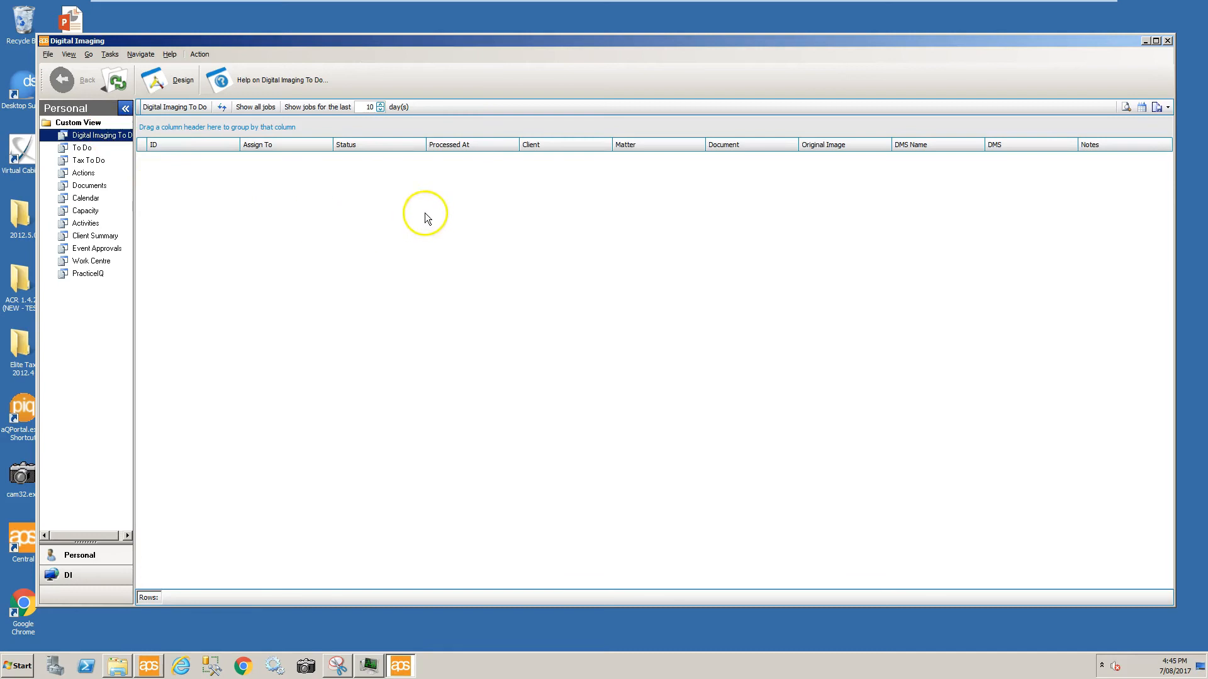